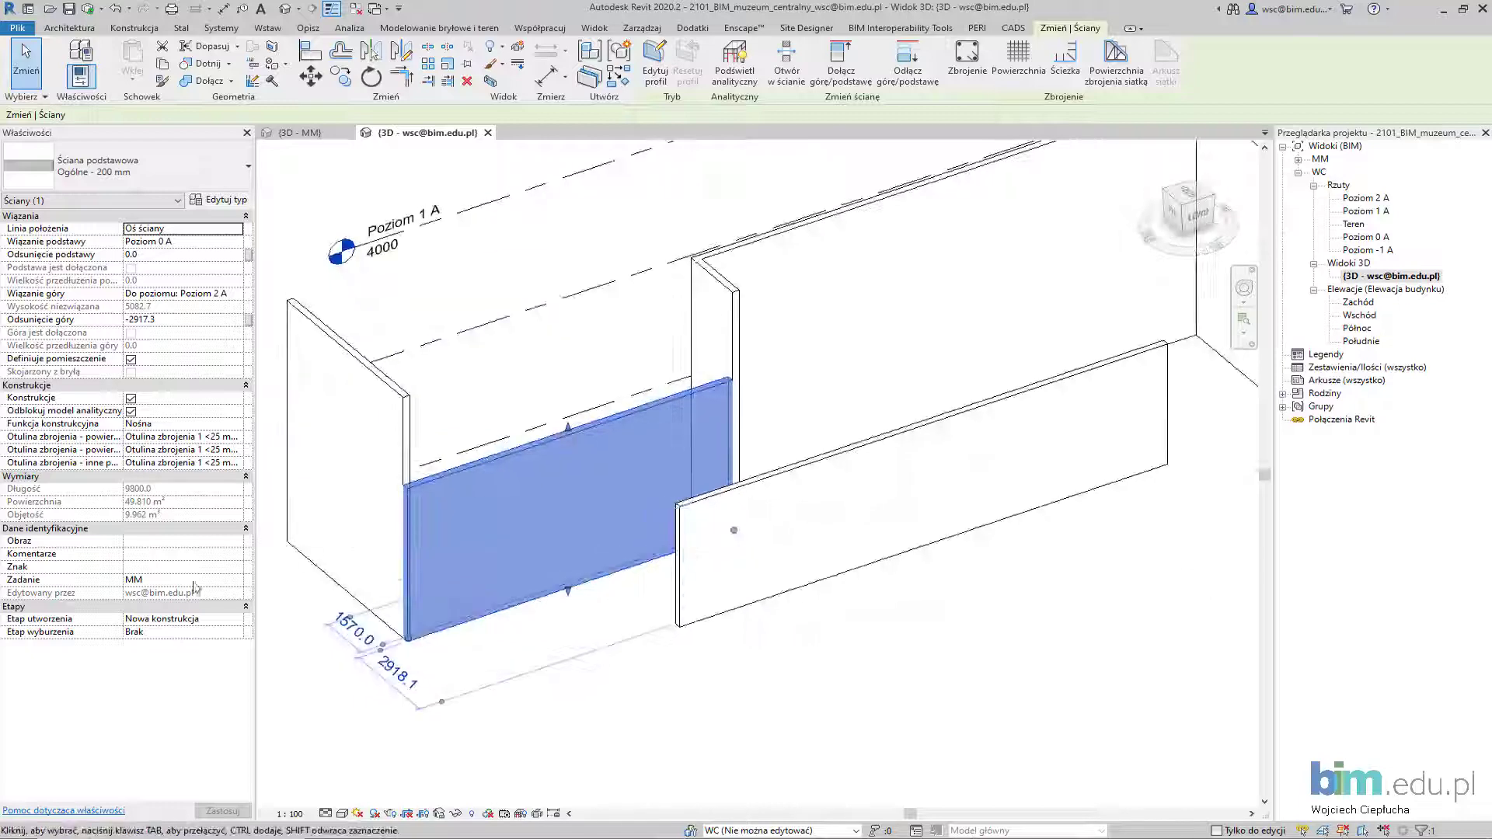
# - Review the Worksets list with the MM workset selected, then close it with OK
pyautogui.click(539, 27)
pyautogui.click(202, 62)
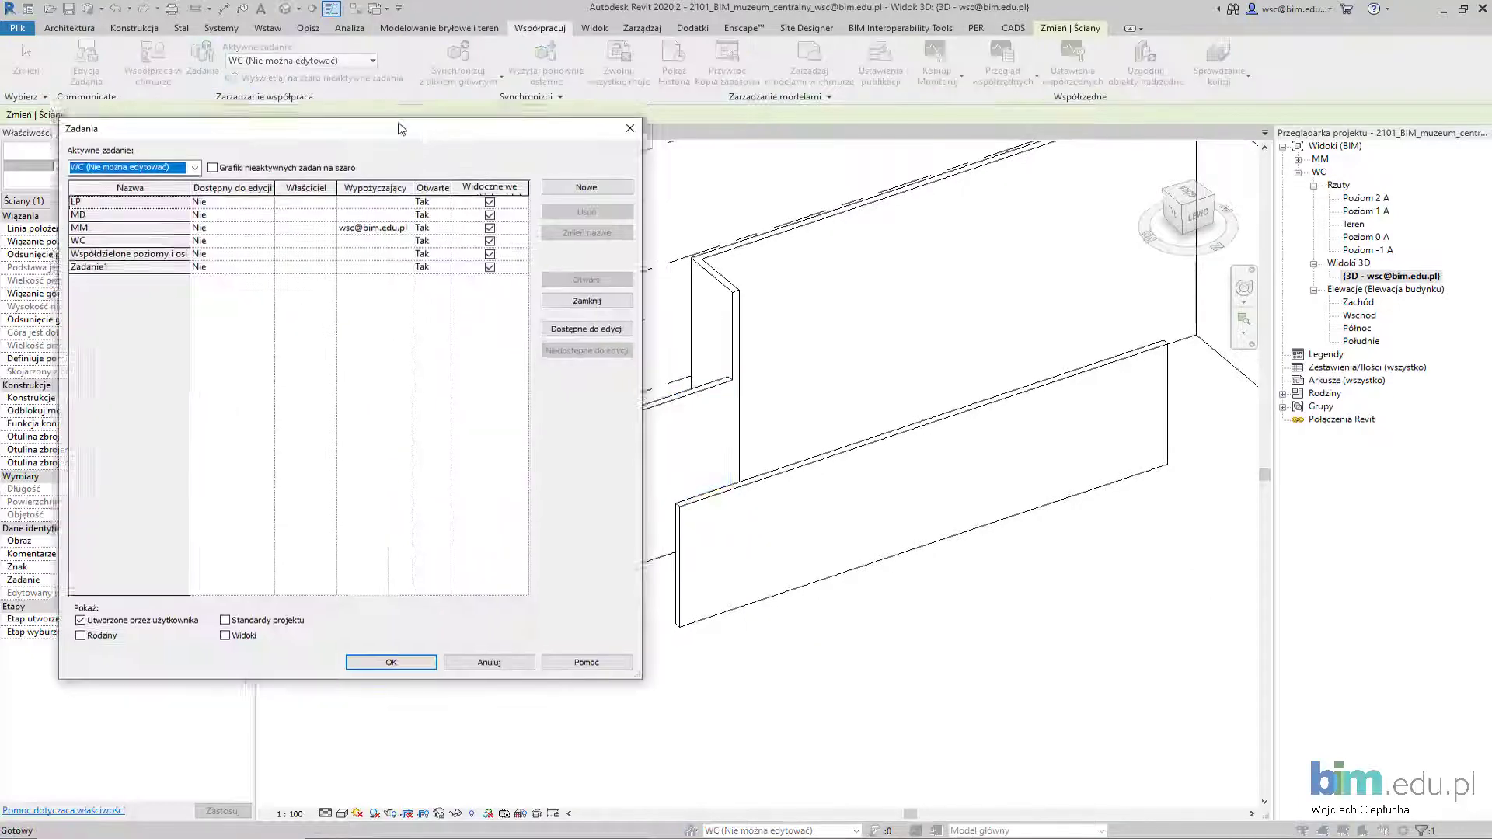
pyautogui.click(177, 189)
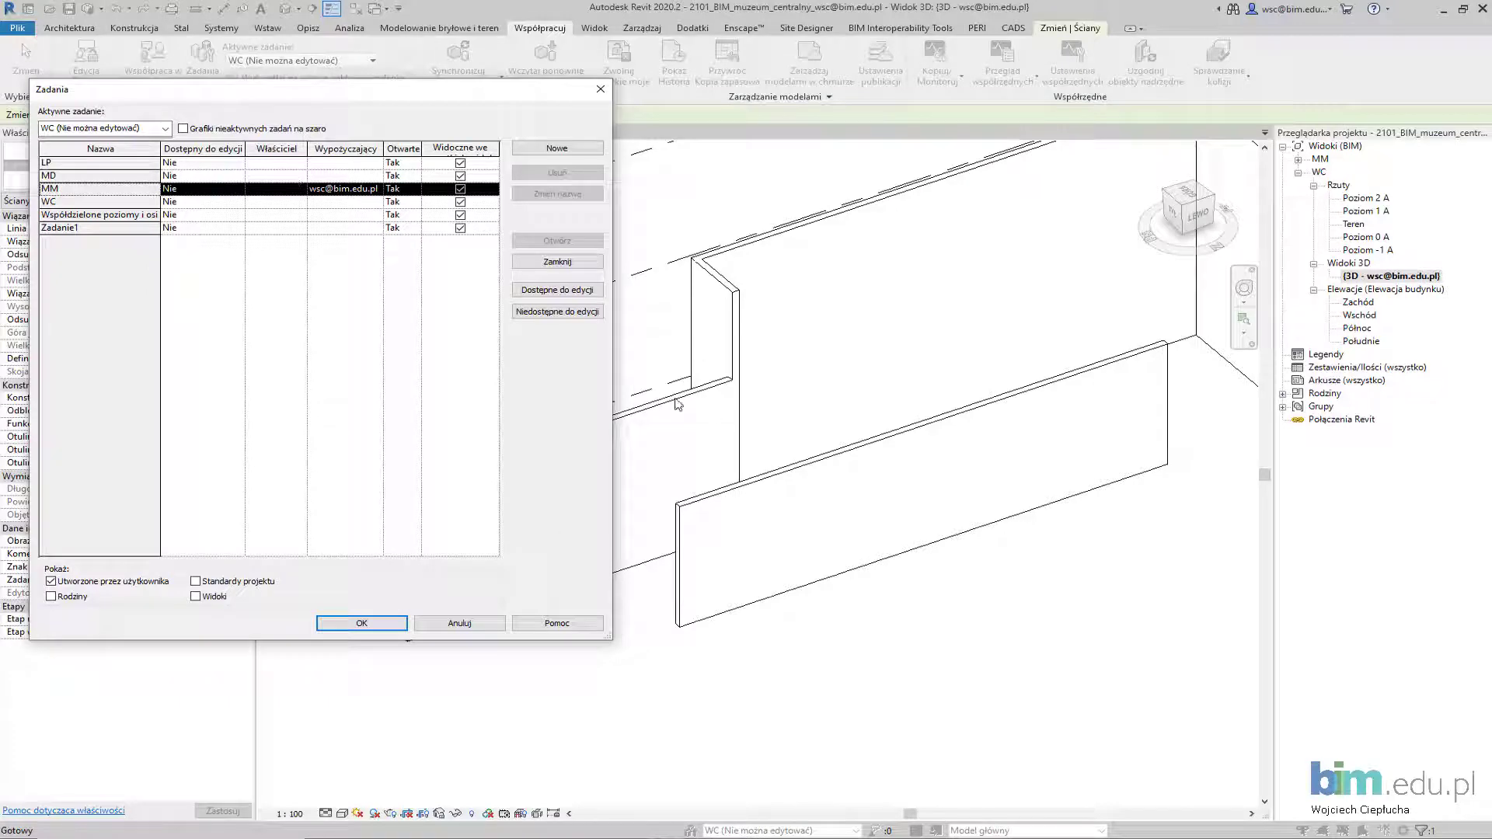
pyautogui.click(362, 623)
# - Synchronize the local model with the central file and confirm with OK
pyautogui.click(497, 109)
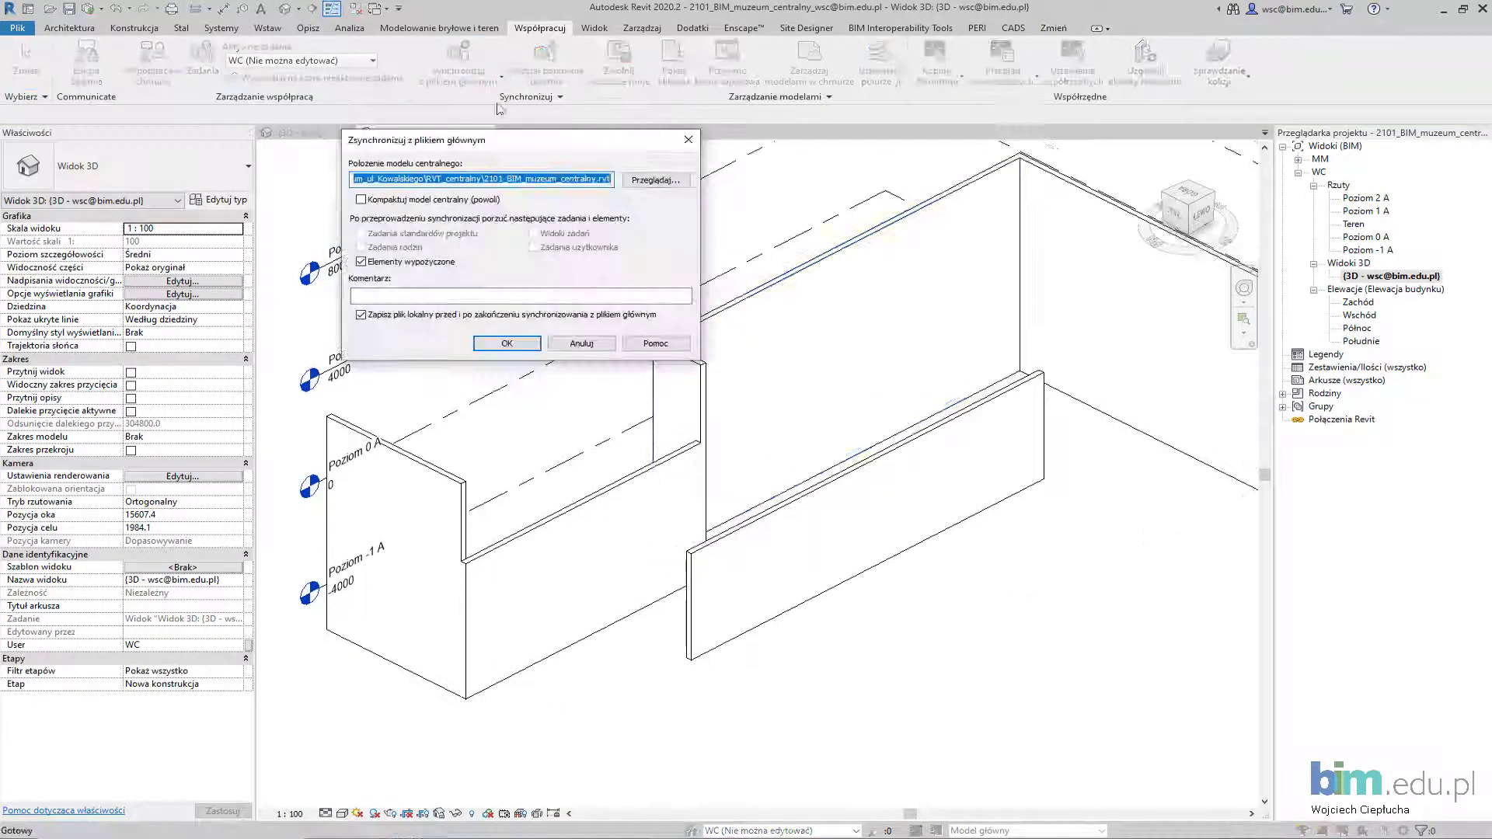
pyautogui.moveTo(499, 140); pyautogui.dragTo(869, 103)
pyautogui.click(876, 307)
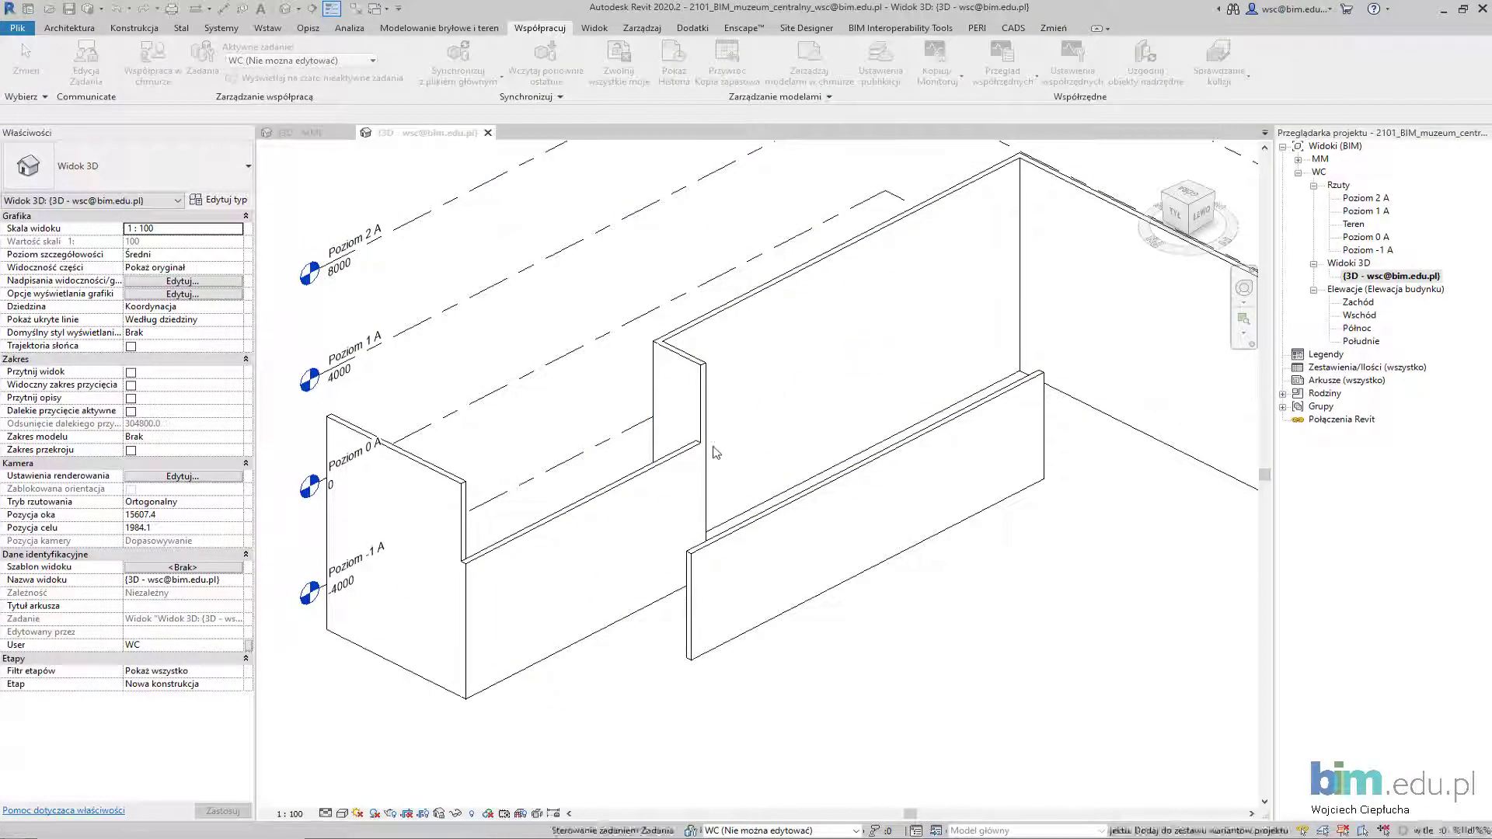
# - Set Worksharing Display to colour the 3D view by workset and review the colour settings
pyautogui.click(488, 814)
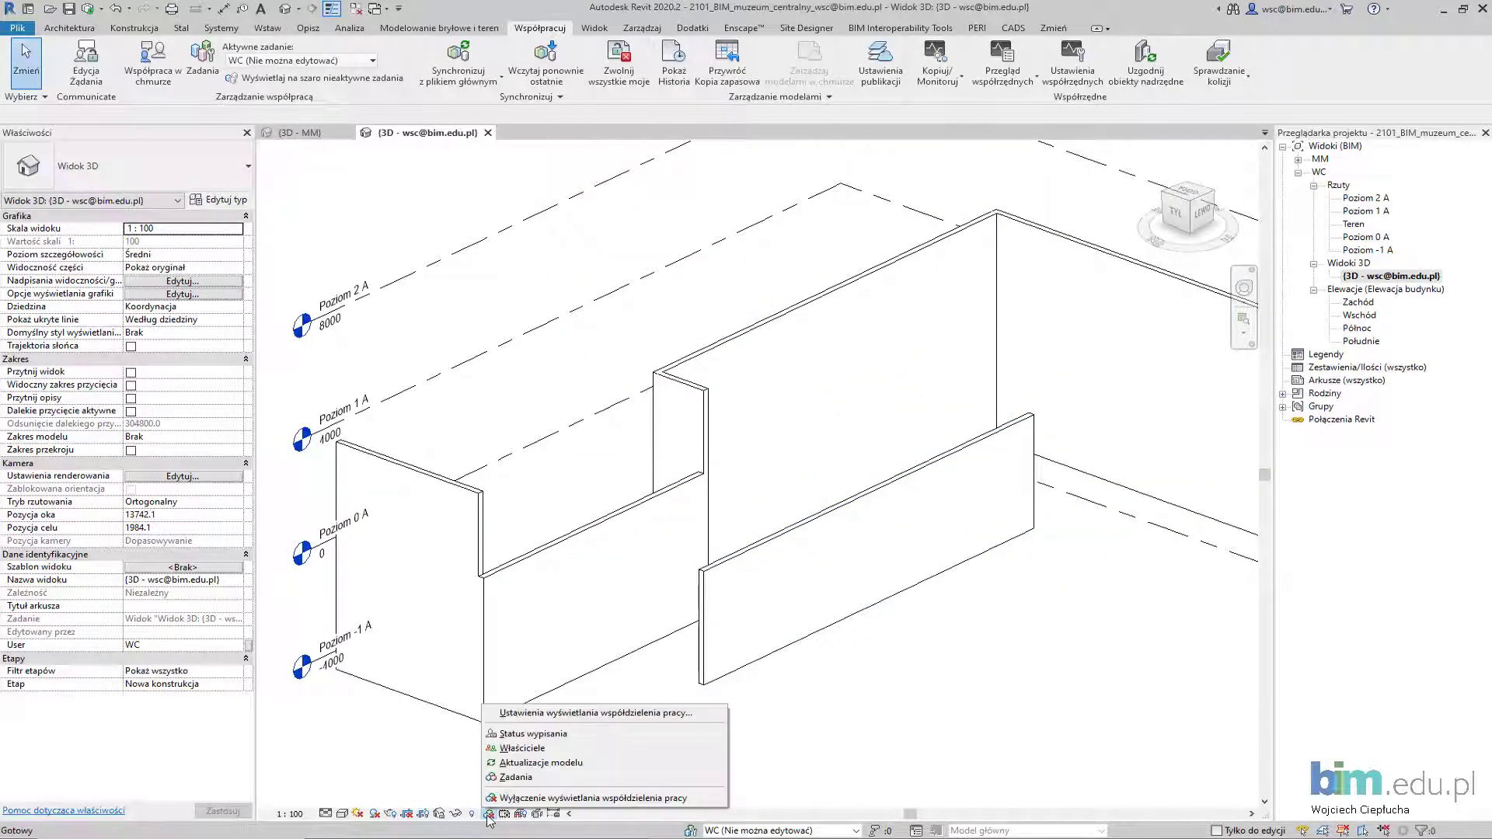
pyautogui.click(516, 777)
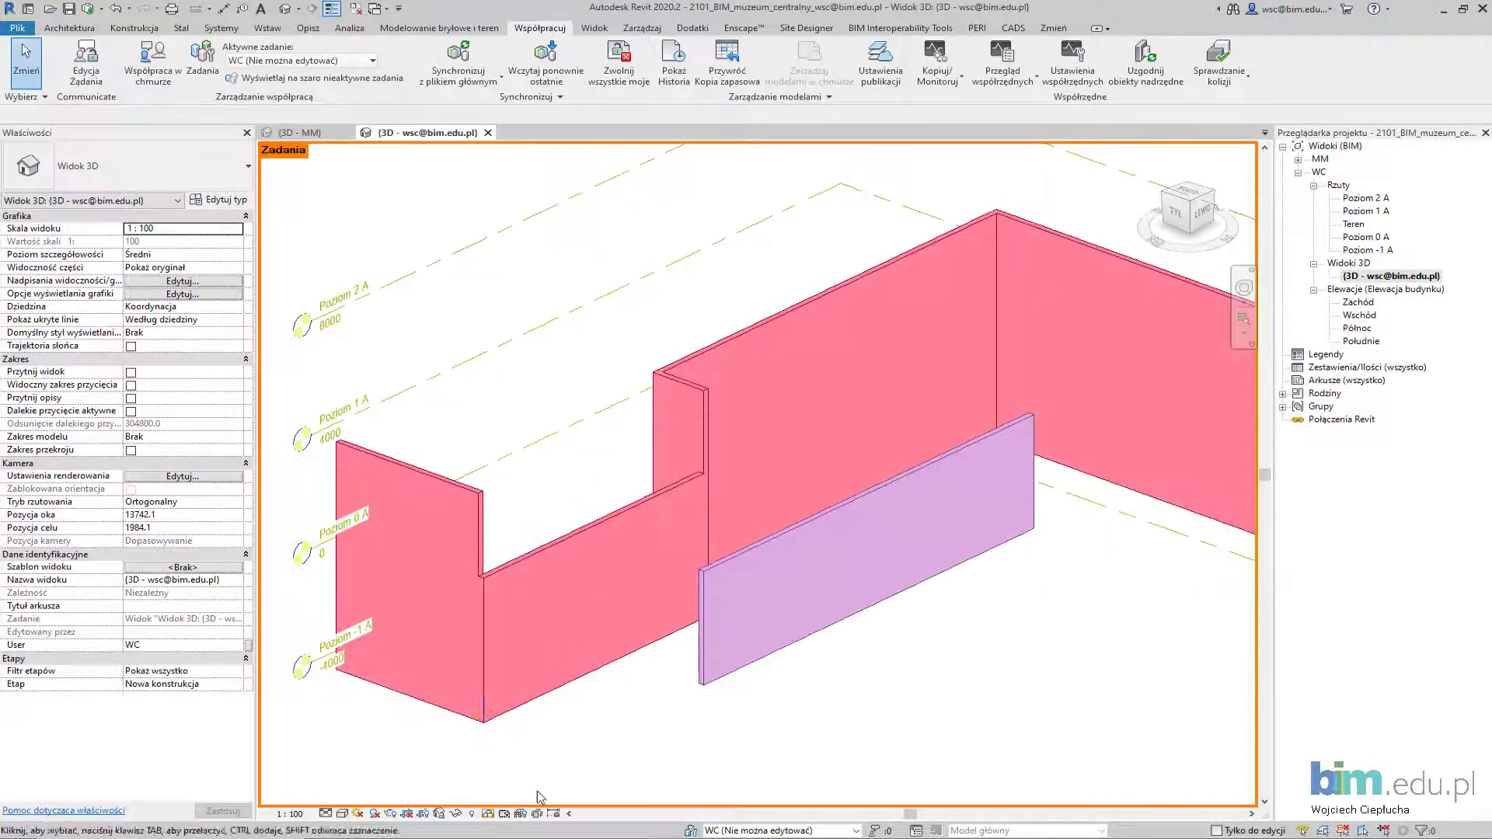
pyautogui.click(488, 814)
pyautogui.click(704, 717)
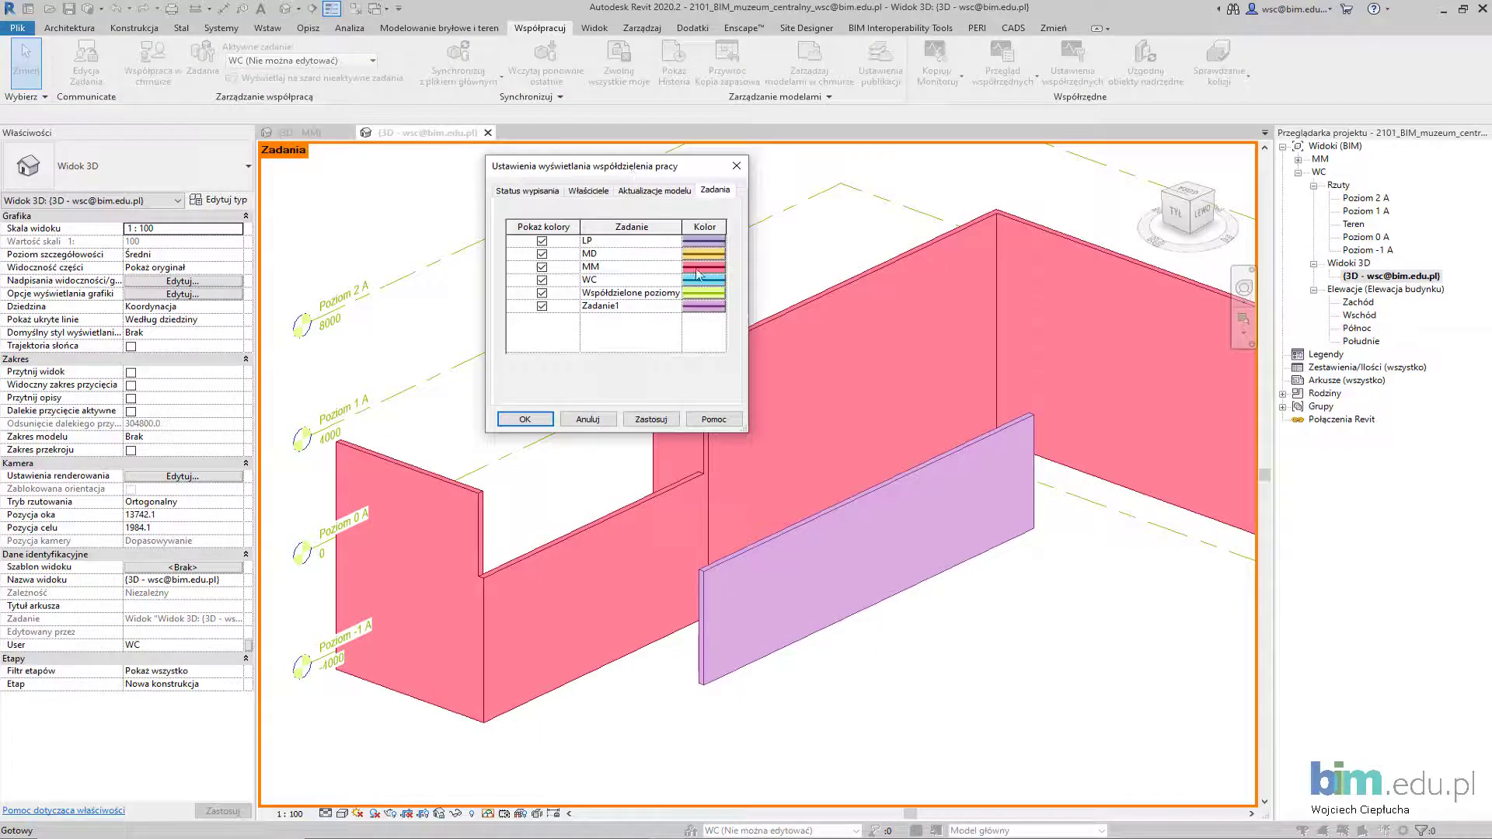
pyautogui.click(588, 416)
# - Move the purple wall to another workset through its Workset property
pyautogui.click(855, 590)
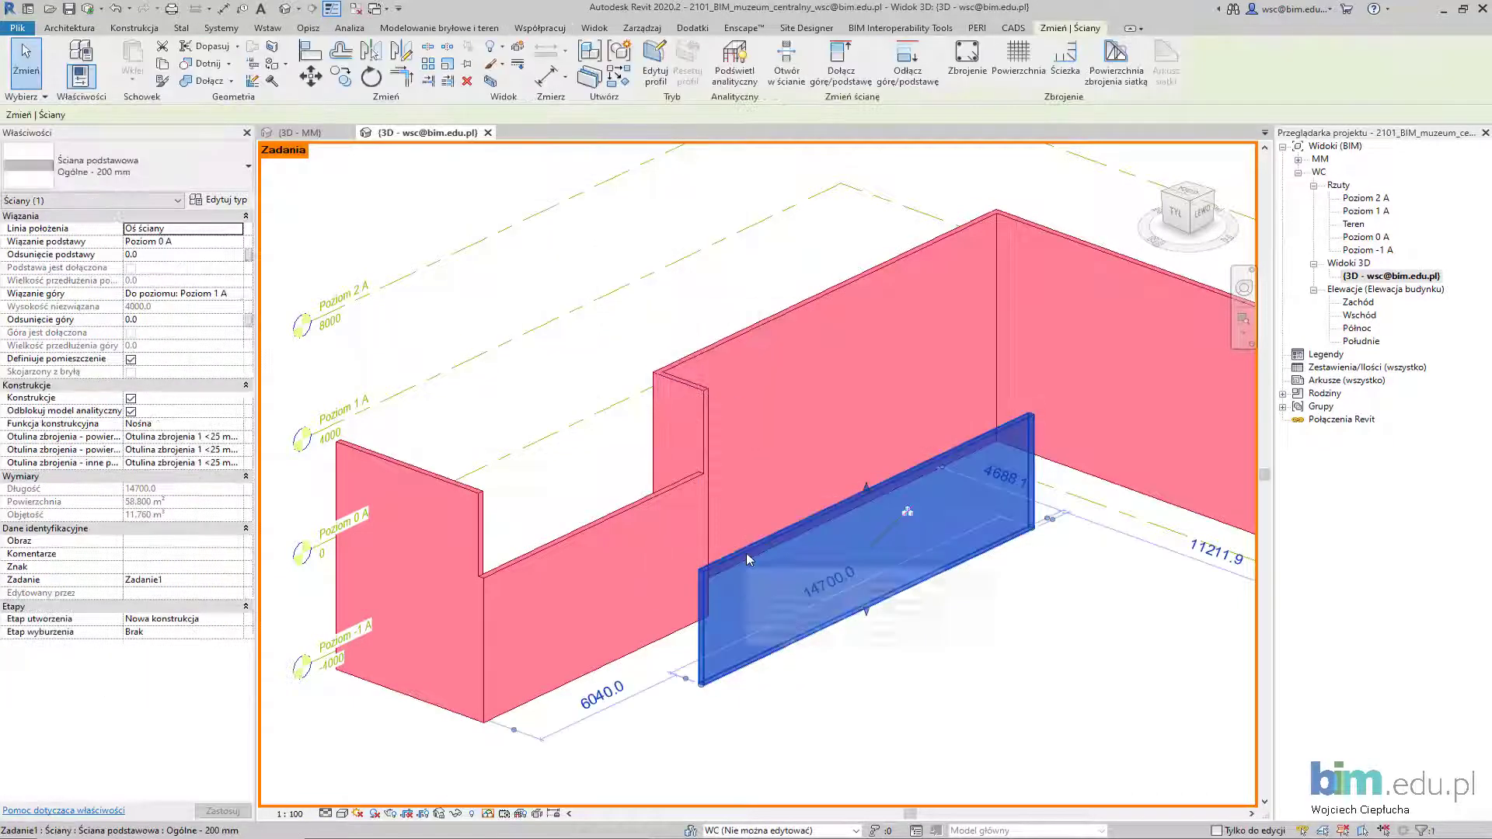
pyautogui.click(184, 573)
pyautogui.click(156, 614)
pyautogui.click(920, 631)
pyautogui.scroll(-2, 920, 632)
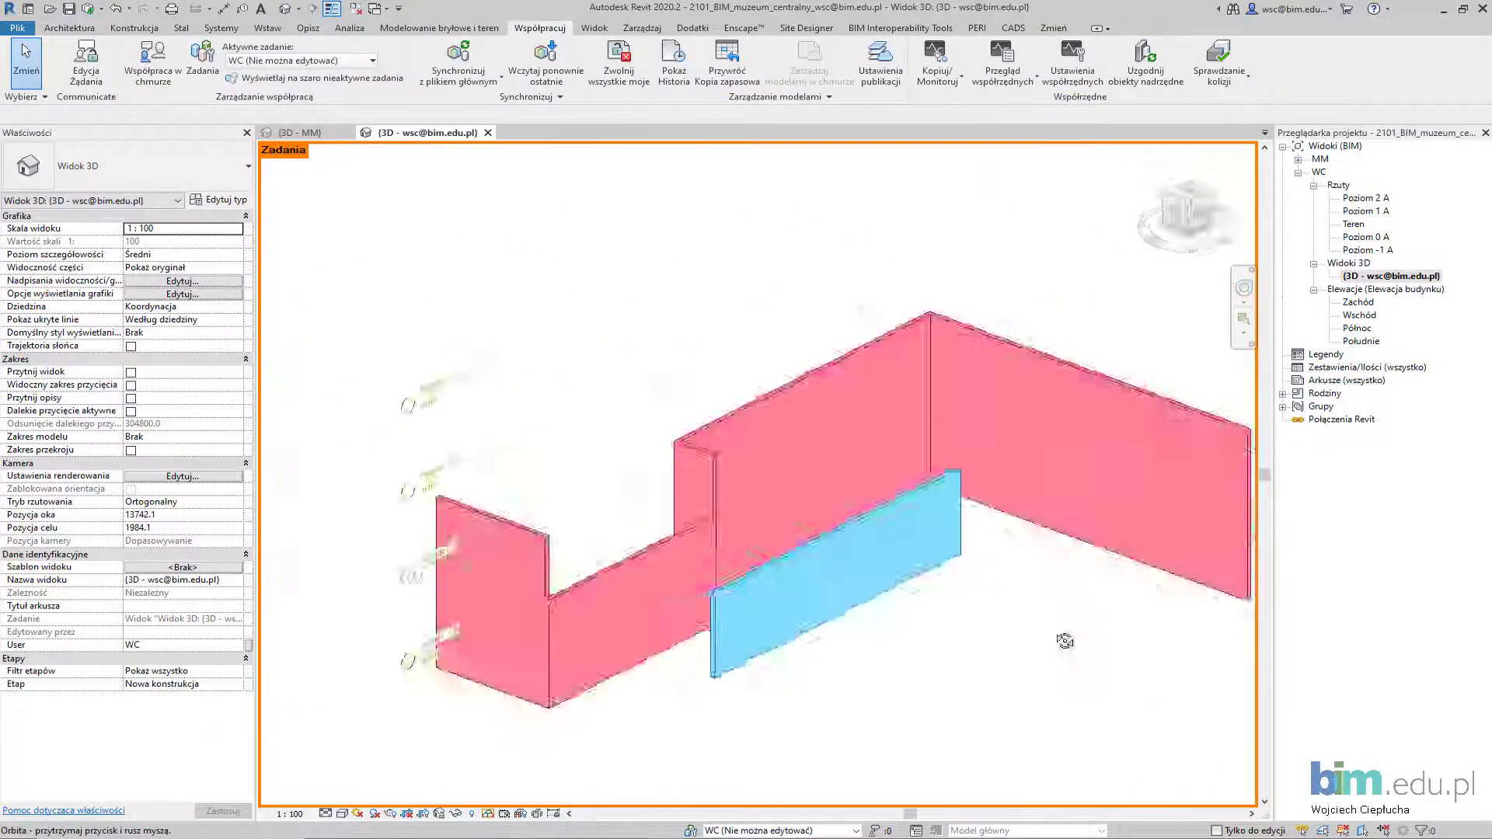
pyautogui.keyDown('shift'); pyautogui.moveTo(919, 631); pyautogui.dragTo(740, 437, button='middle'); pyautogui.keyUp('shift')
# - Draw a rectangular enclosure of Wall: Structural walls and finish with Esc
pyautogui.click(69, 27)
pyautogui.click(76, 78)
pyautogui.click(113, 133)
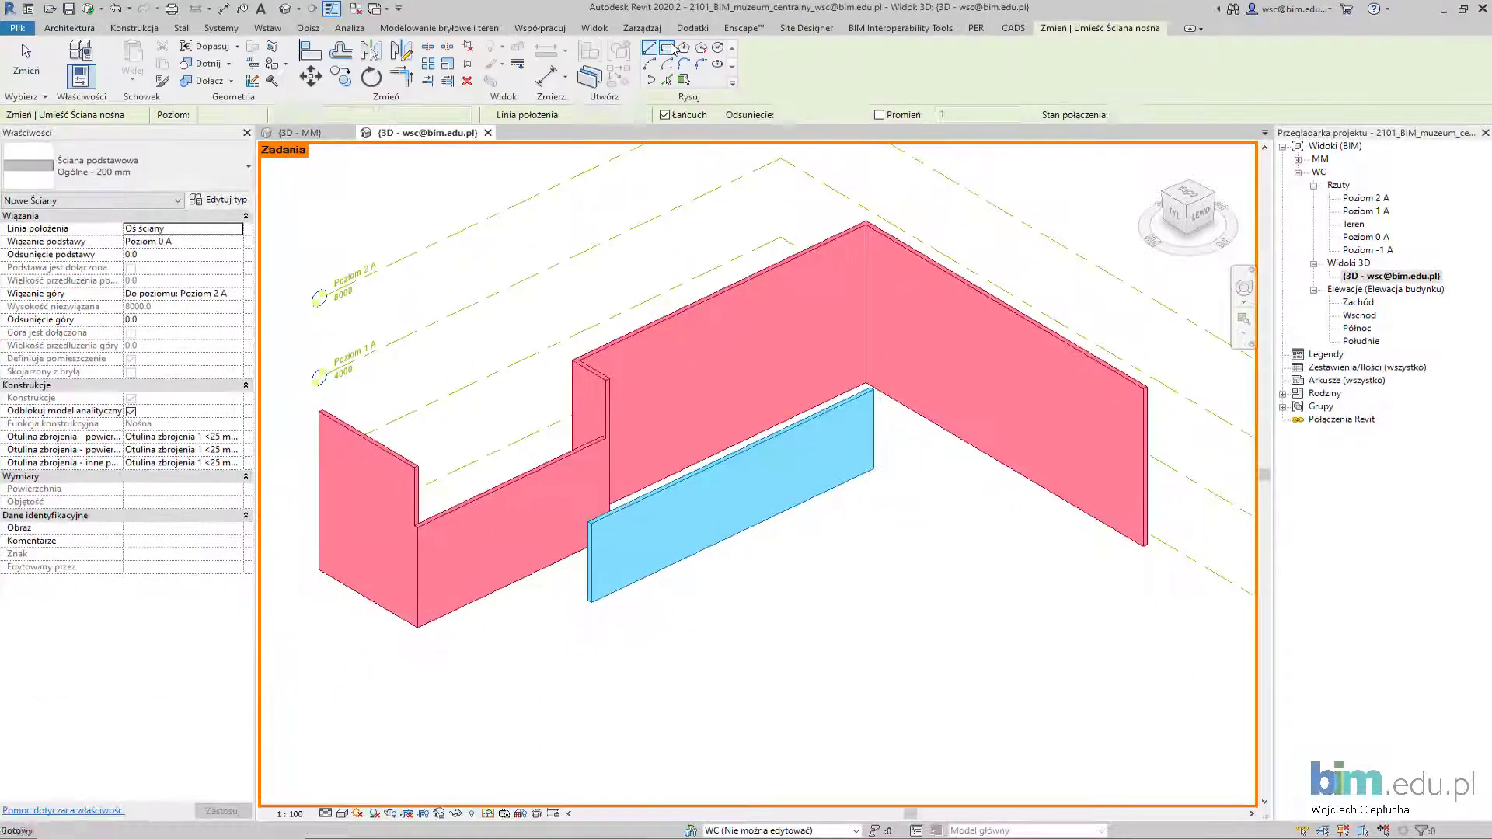
pyautogui.click(773, 560)
pyautogui.click(760, 740)
pyautogui.scroll(2, 760, 740)
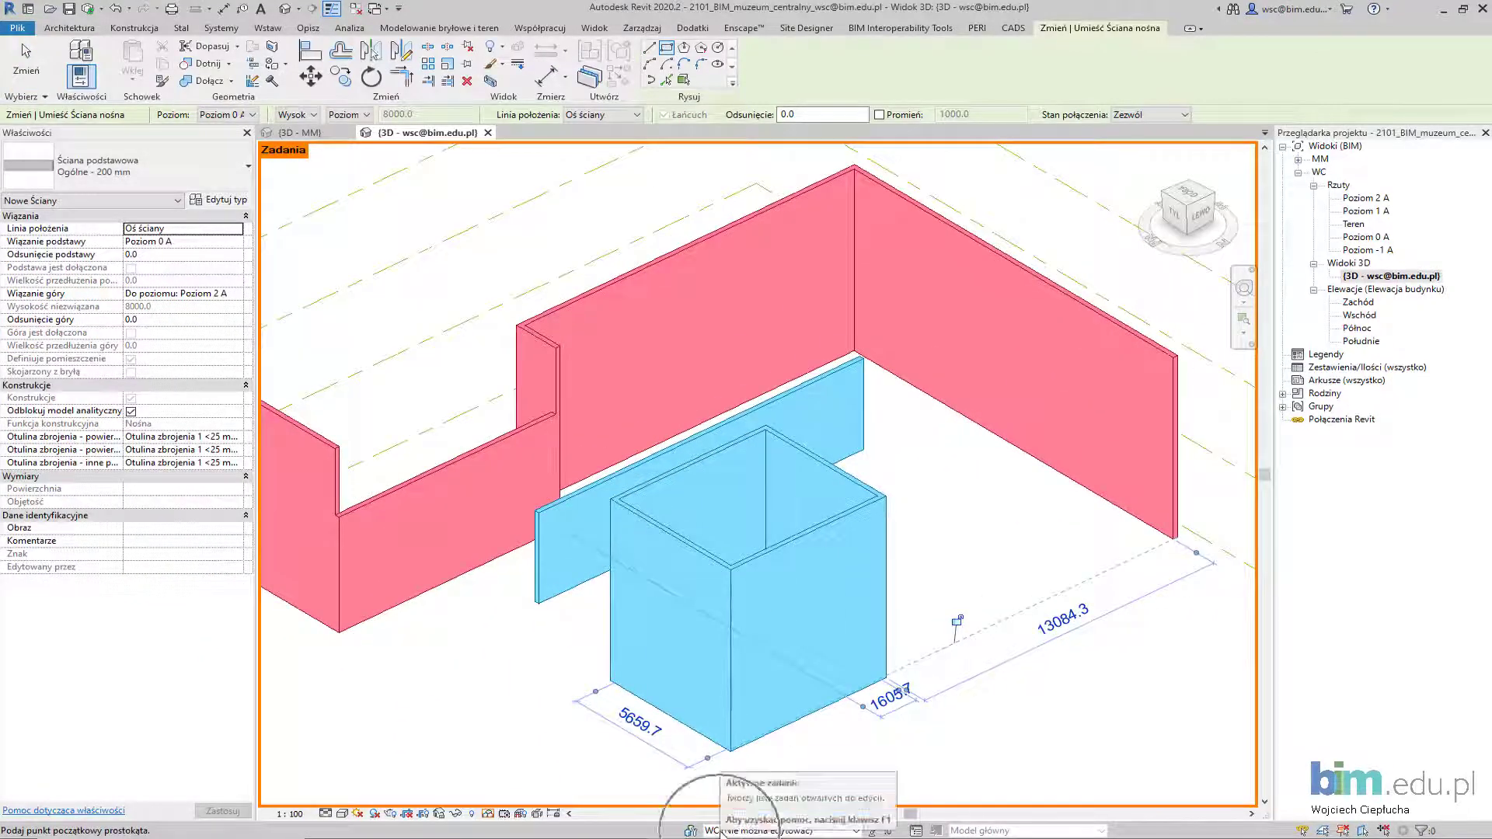
pyautogui.scroll(-2, 806, 516)
pyautogui.keyDown('shift'); pyautogui.moveTo(806, 516); pyautogui.dragTo(1010, 388, button='middle'); pyautogui.keyUp('shift')
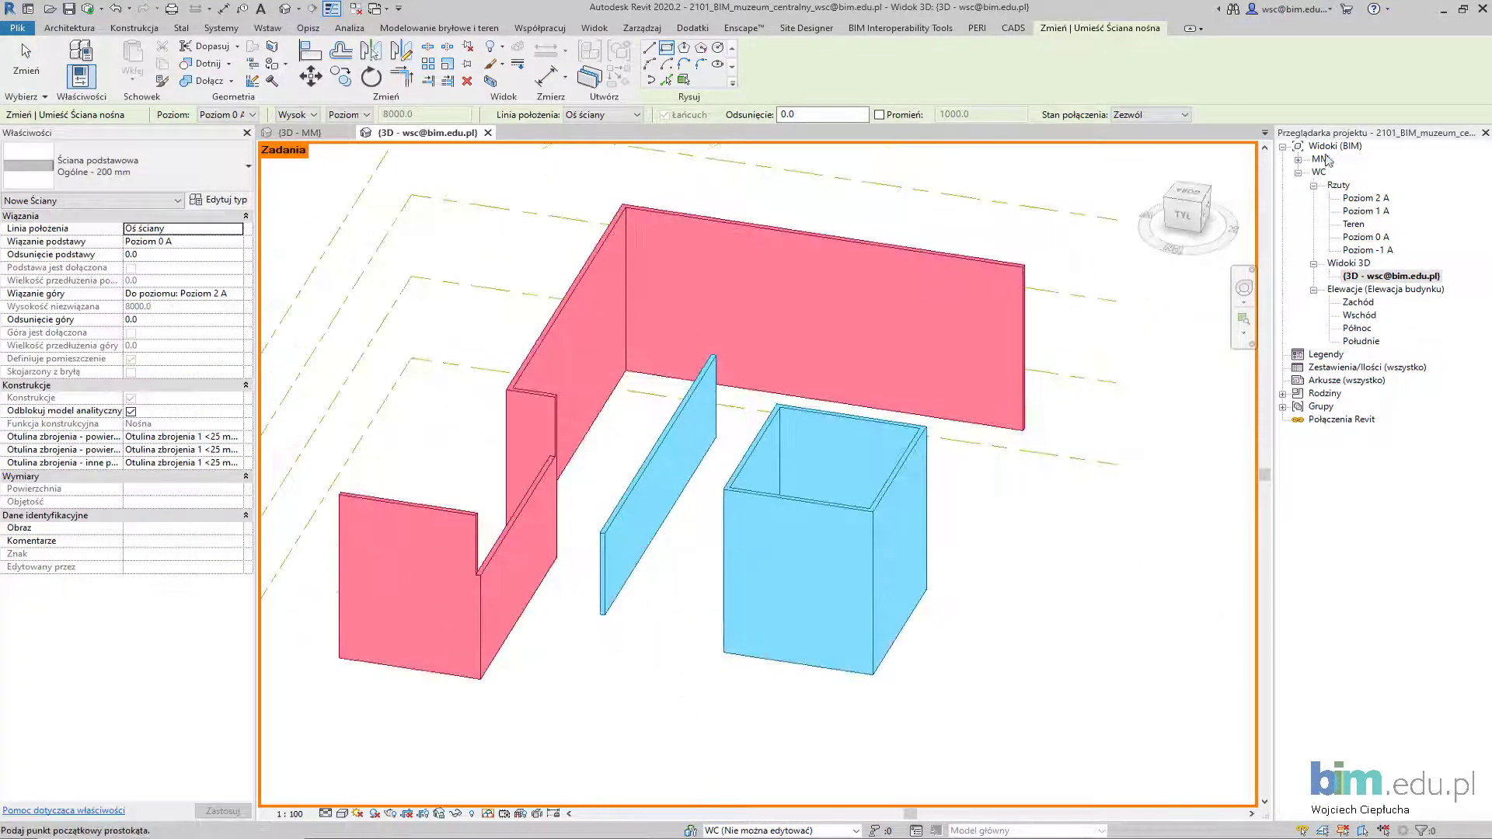
pyautogui.press('Escape')
pyautogui.press('Escape')
# - Open 2101_BIM_muzeum_centralny.rvt as a new local copy, resolving the duplicate-name prompt
pyautogui.keyDown('shift'); pyautogui.moveTo(883, 523); pyautogui.dragTo(840, 381, button='middle'); pyautogui.keyUp('shift')
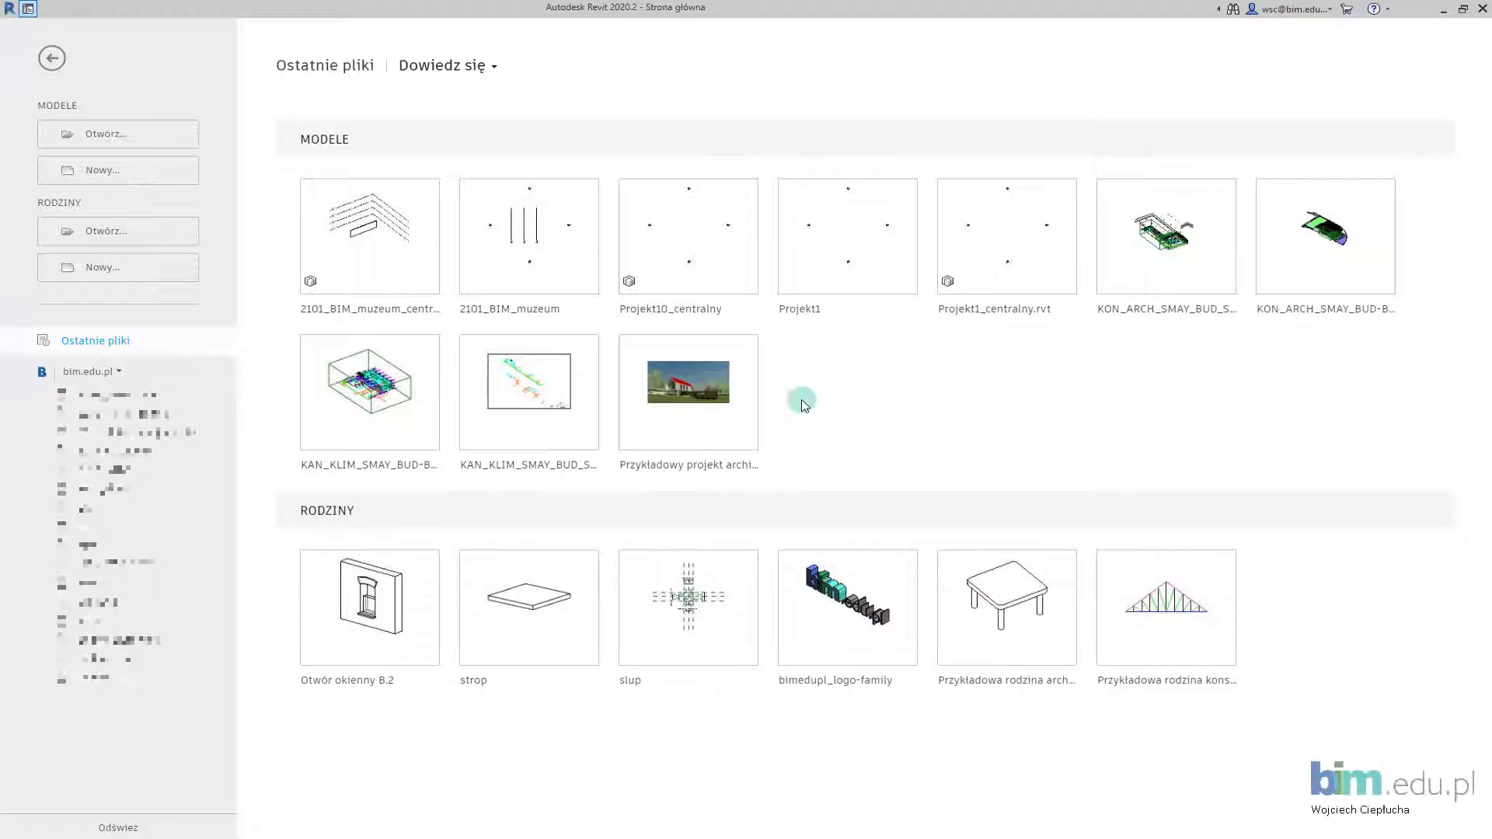
pyautogui.click(172, 148)
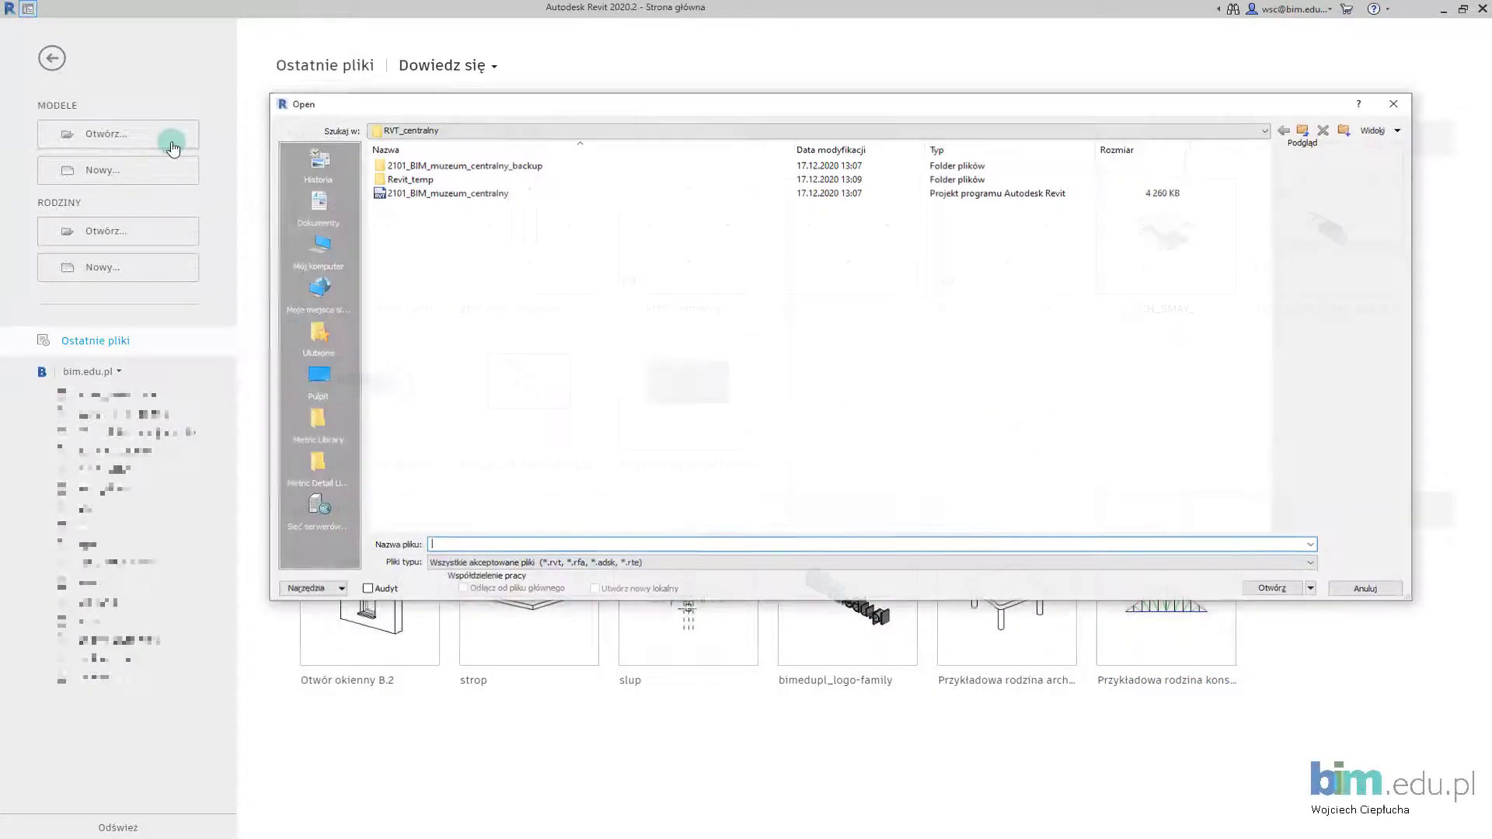
pyautogui.moveTo(433, 110); pyautogui.dragTo(442, 178)
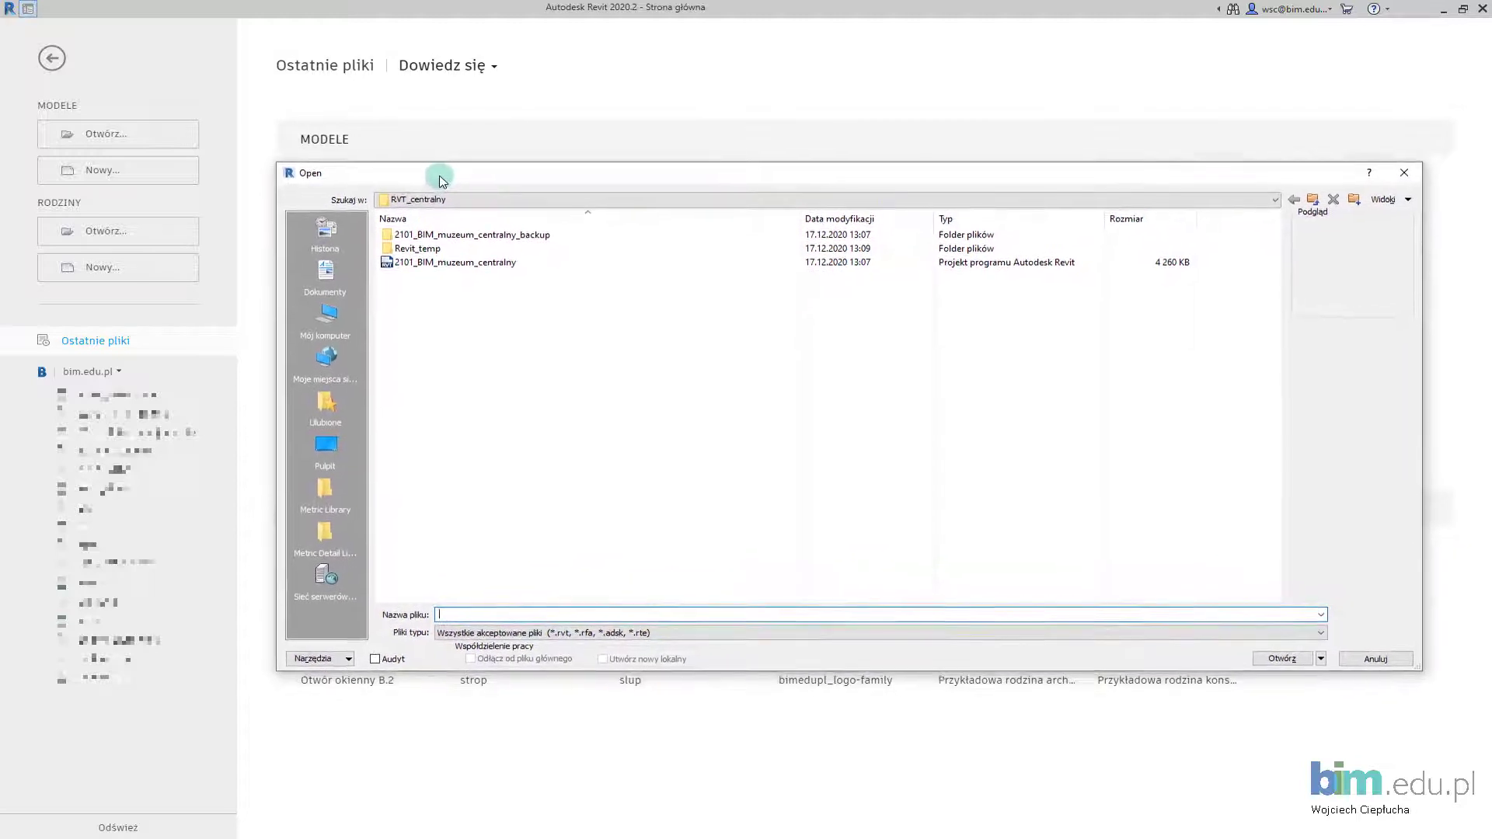
pyautogui.click(512, 263)
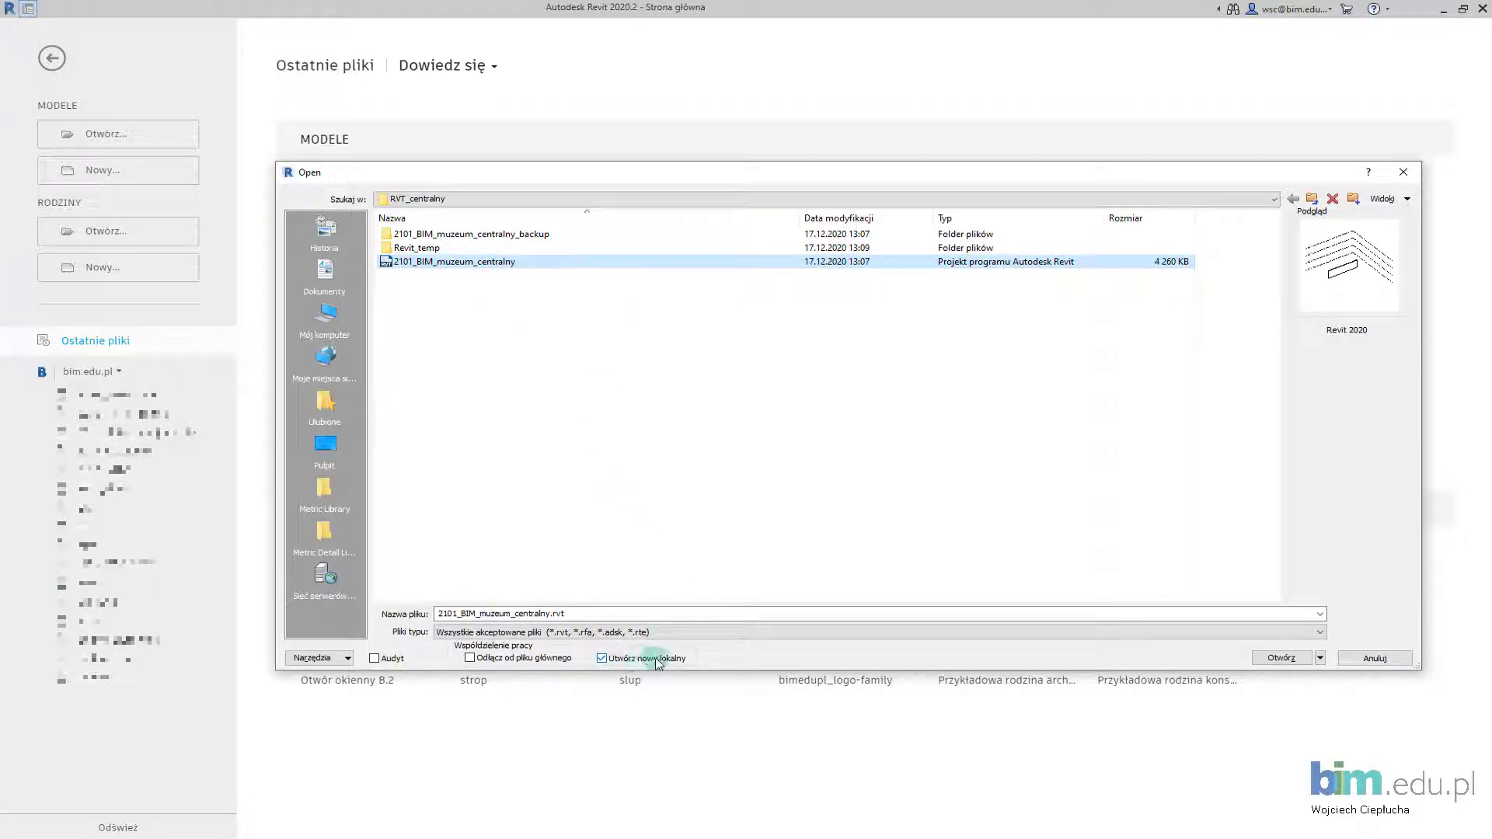
pyautogui.click(1319, 655)
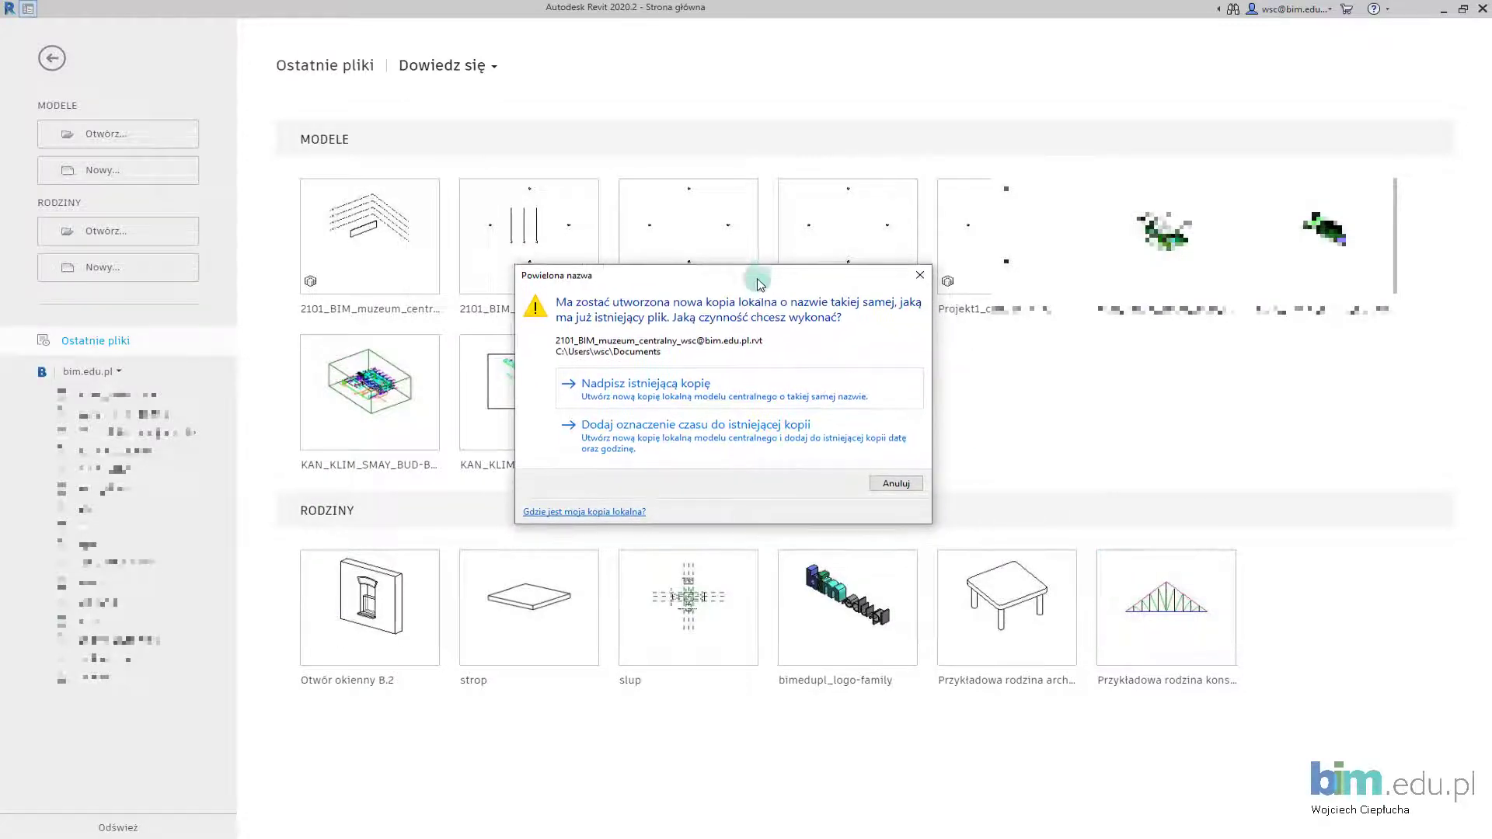
pyautogui.click(734, 389)
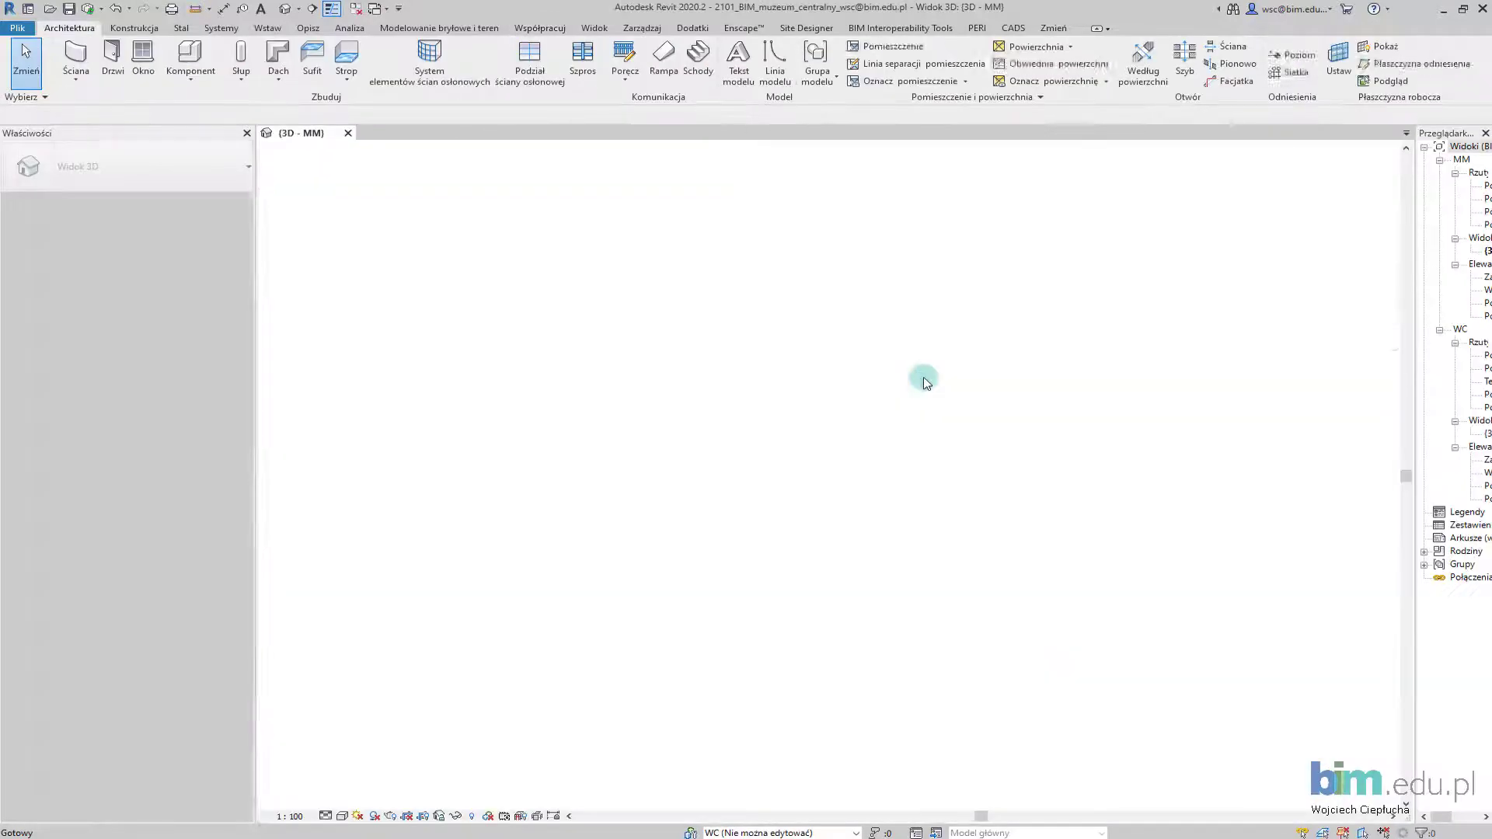
# - Open the personal 3D view under WC in the widened Project Browser and collapse the MM views
pyautogui.scroll(3, 952, 398)
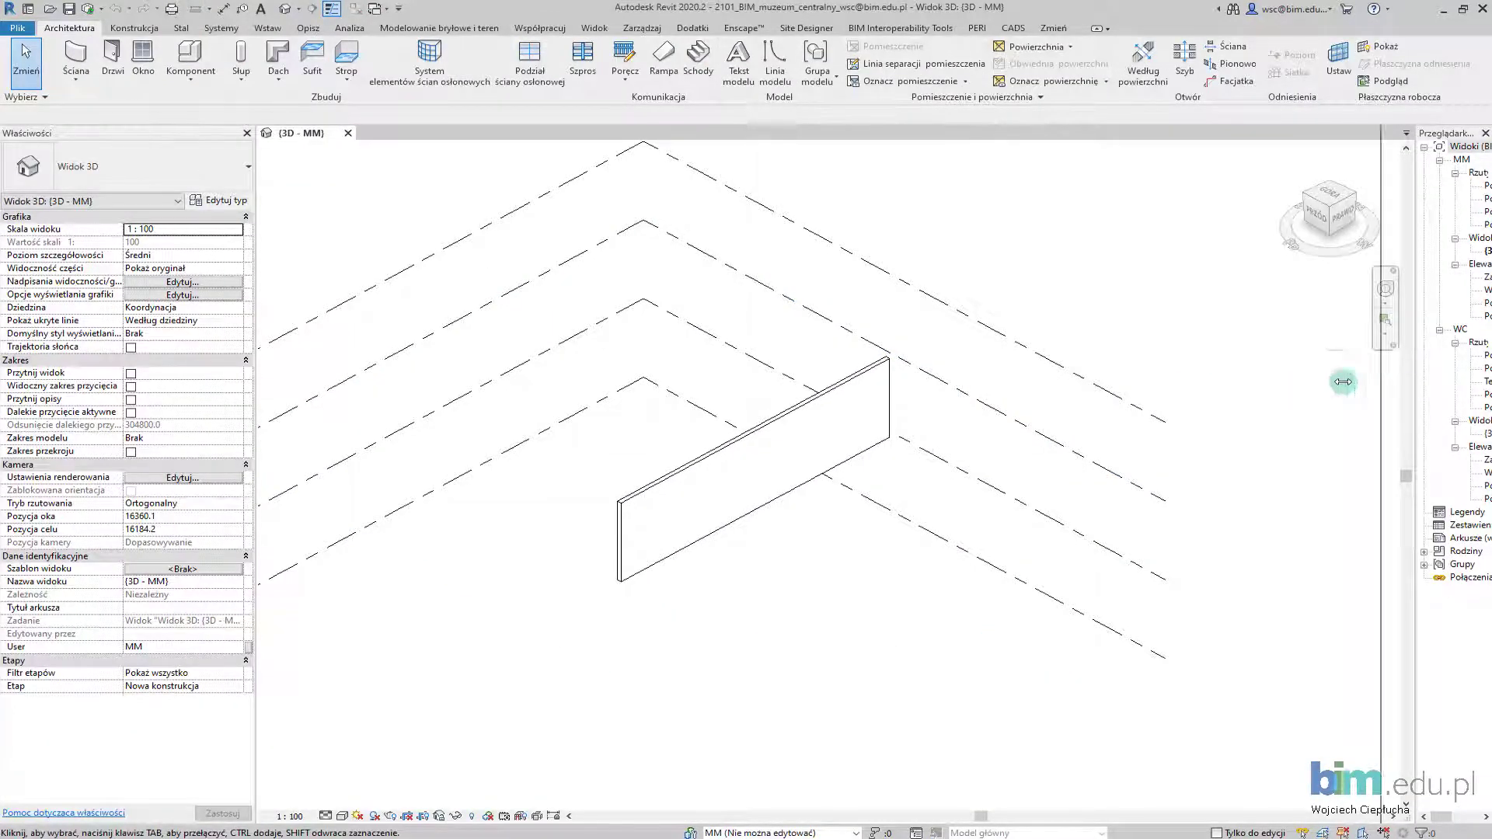
pyautogui.moveTo(1416, 386); pyautogui.dragTo(1275, 377)
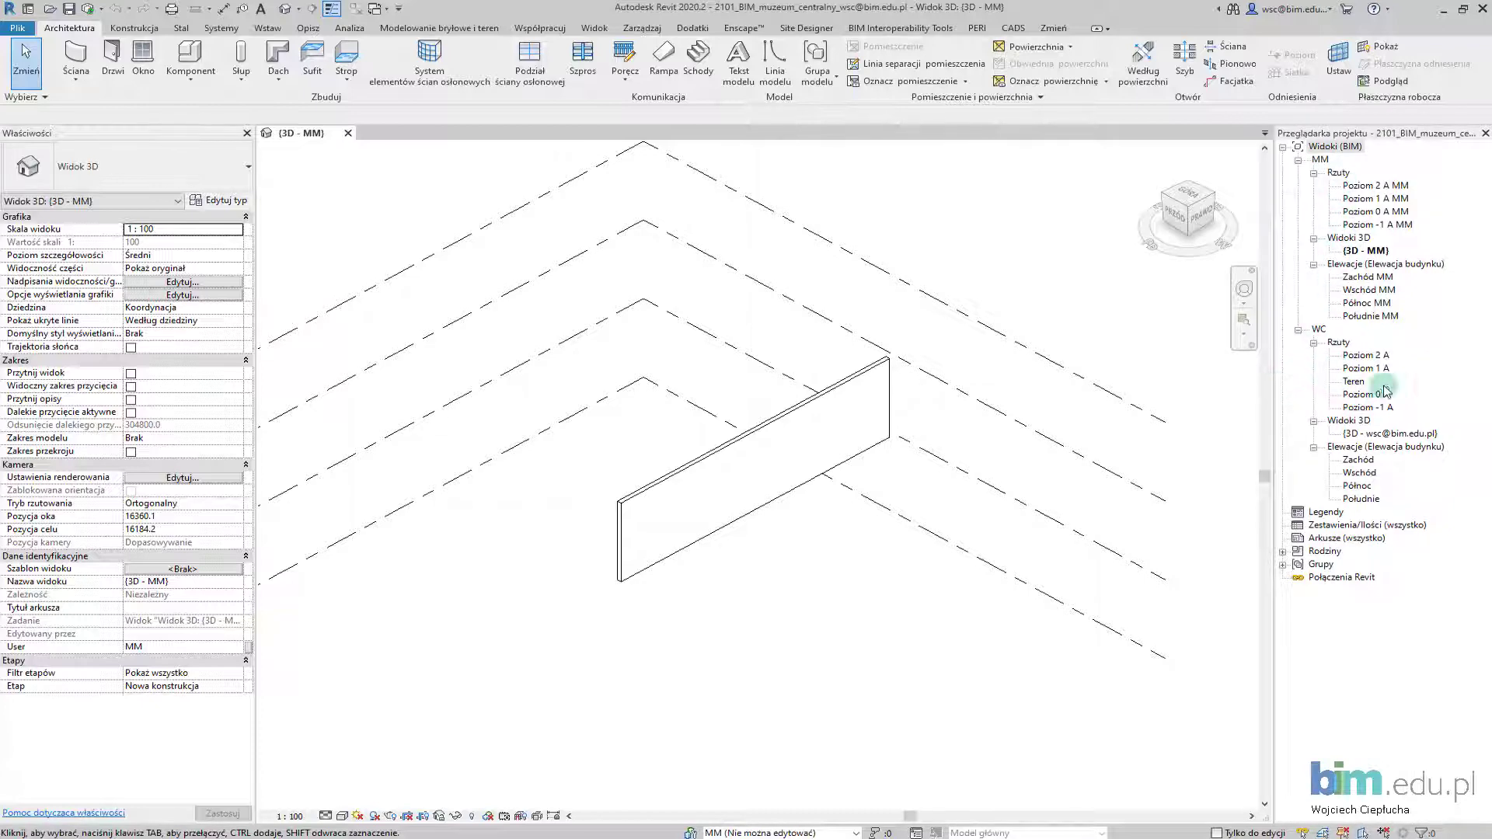
pyautogui.click(1366, 435)
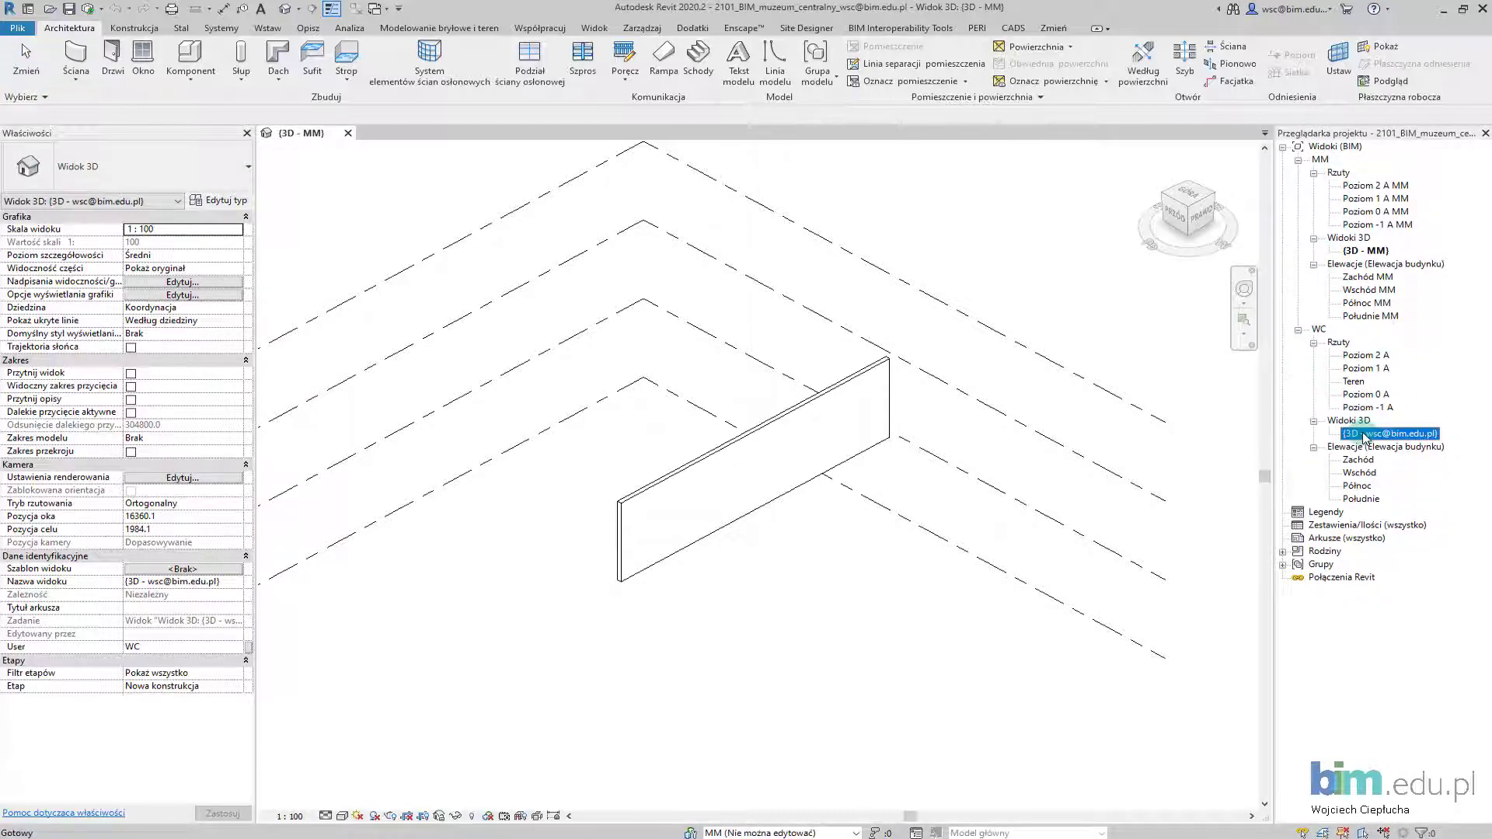
pyautogui.doubleClick(1365, 435)
pyautogui.moveTo(1092, 416)
pyautogui.mouseDown(button='middle')
pyautogui.moveTo(1026, 408)
pyautogui.moveTo(1104, 413)
pyautogui.mouseUp(button='middle')
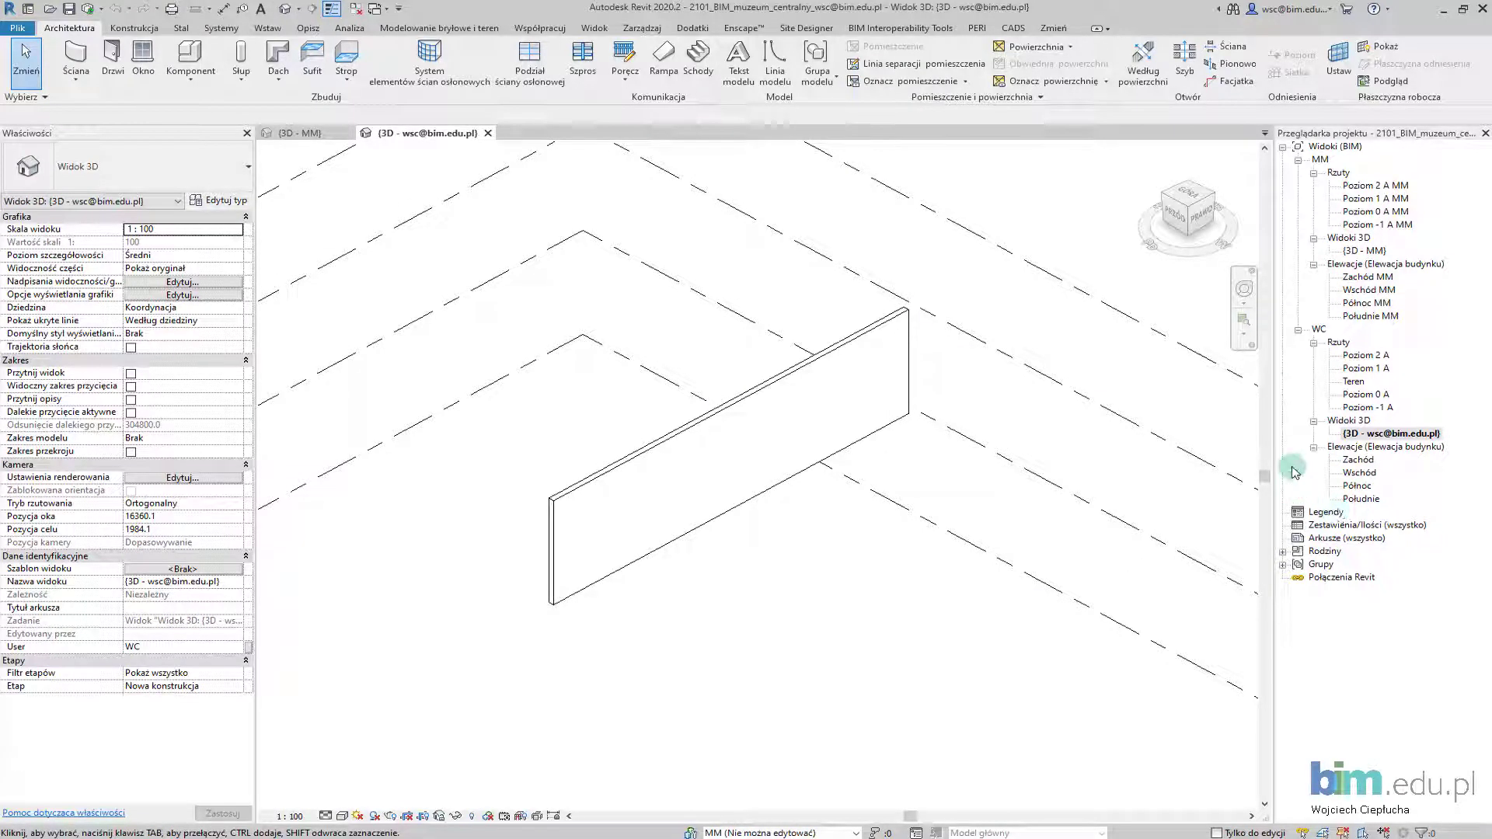
pyautogui.click(1298, 160)
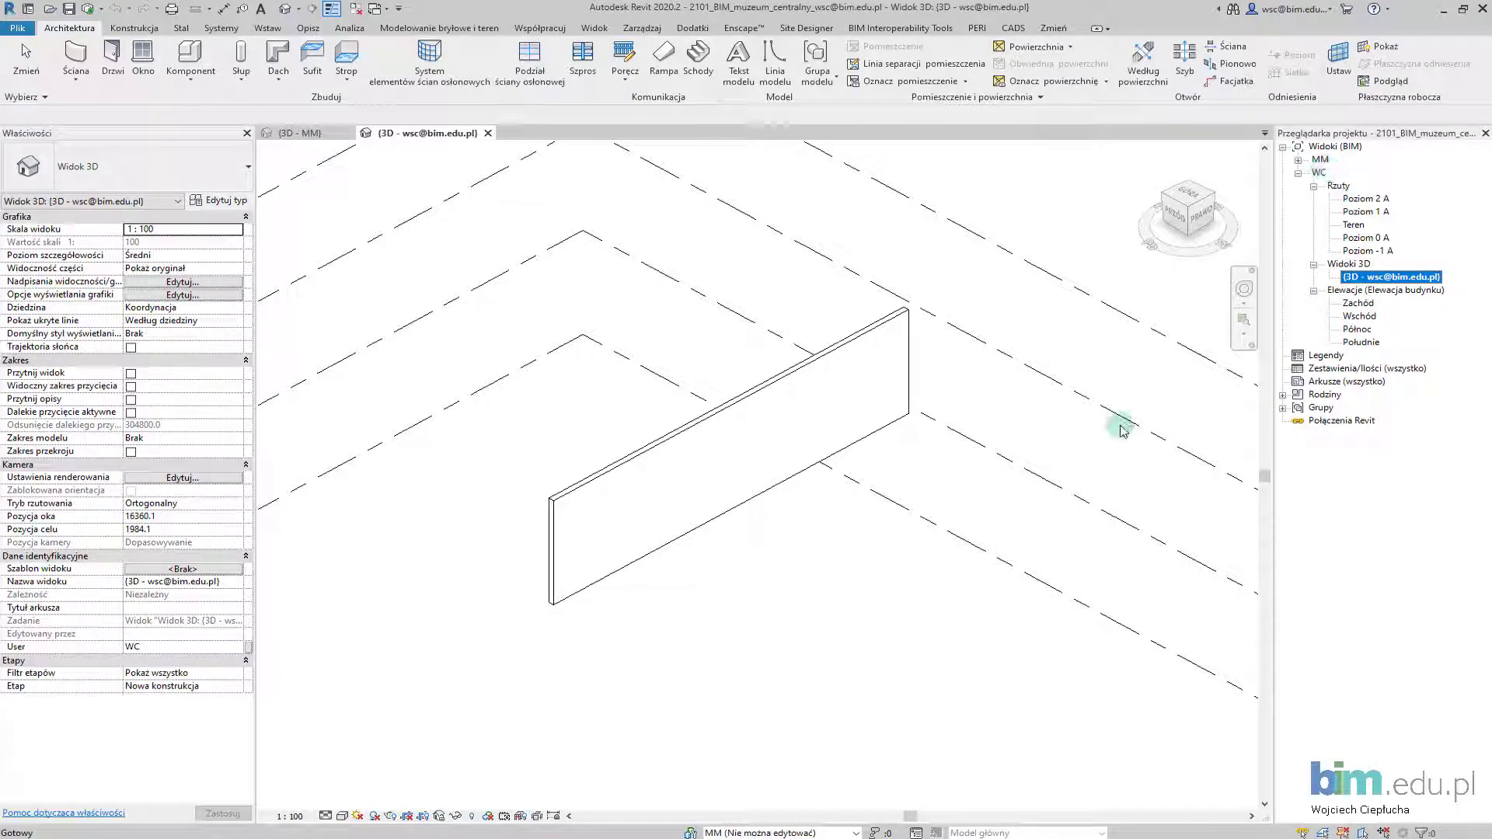
# - Make WC the active workset and orbit the 3D model
pyautogui.click(855, 833)
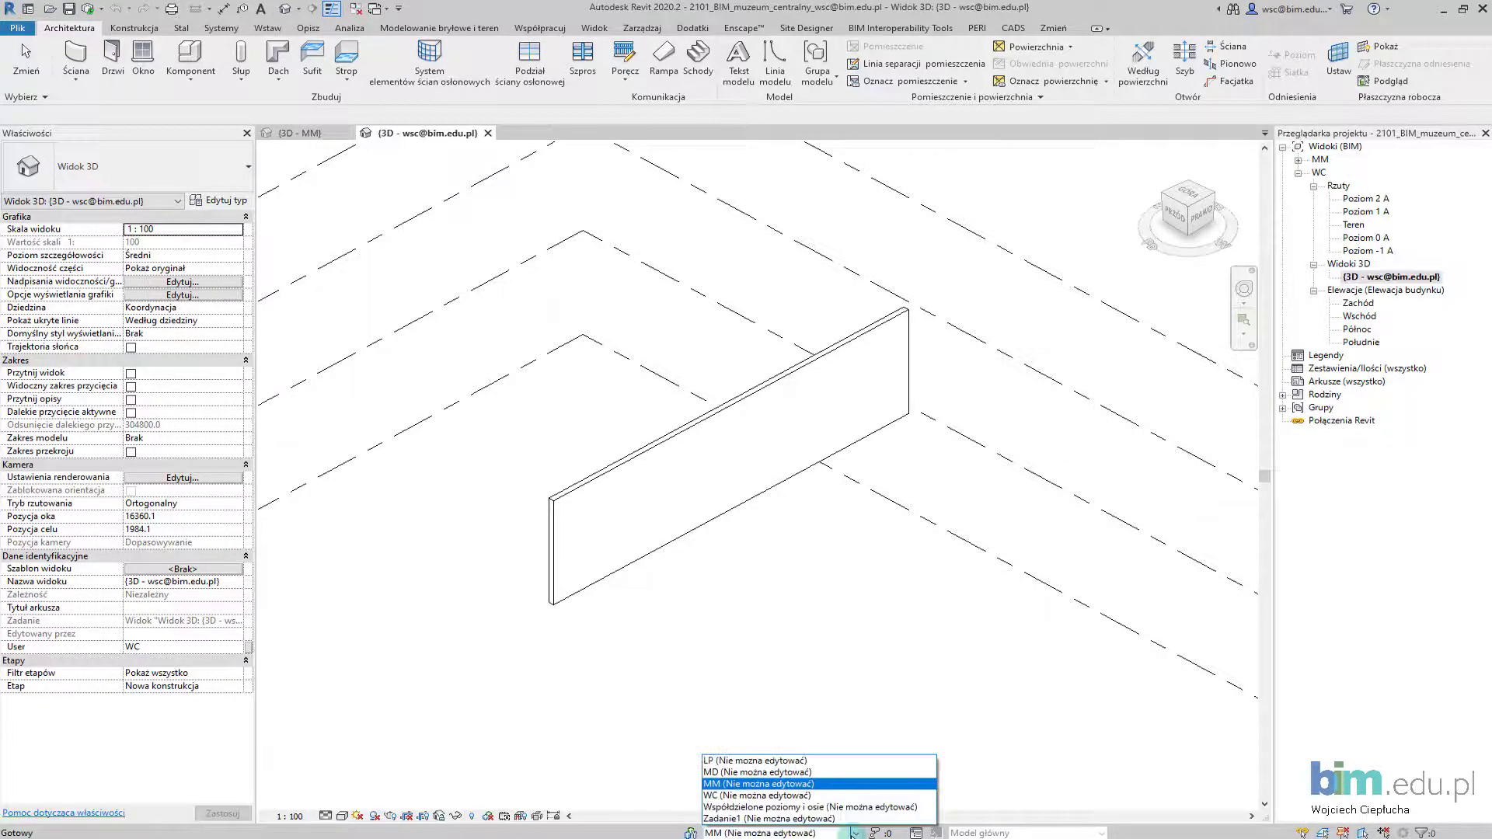
pyautogui.click(724, 796)
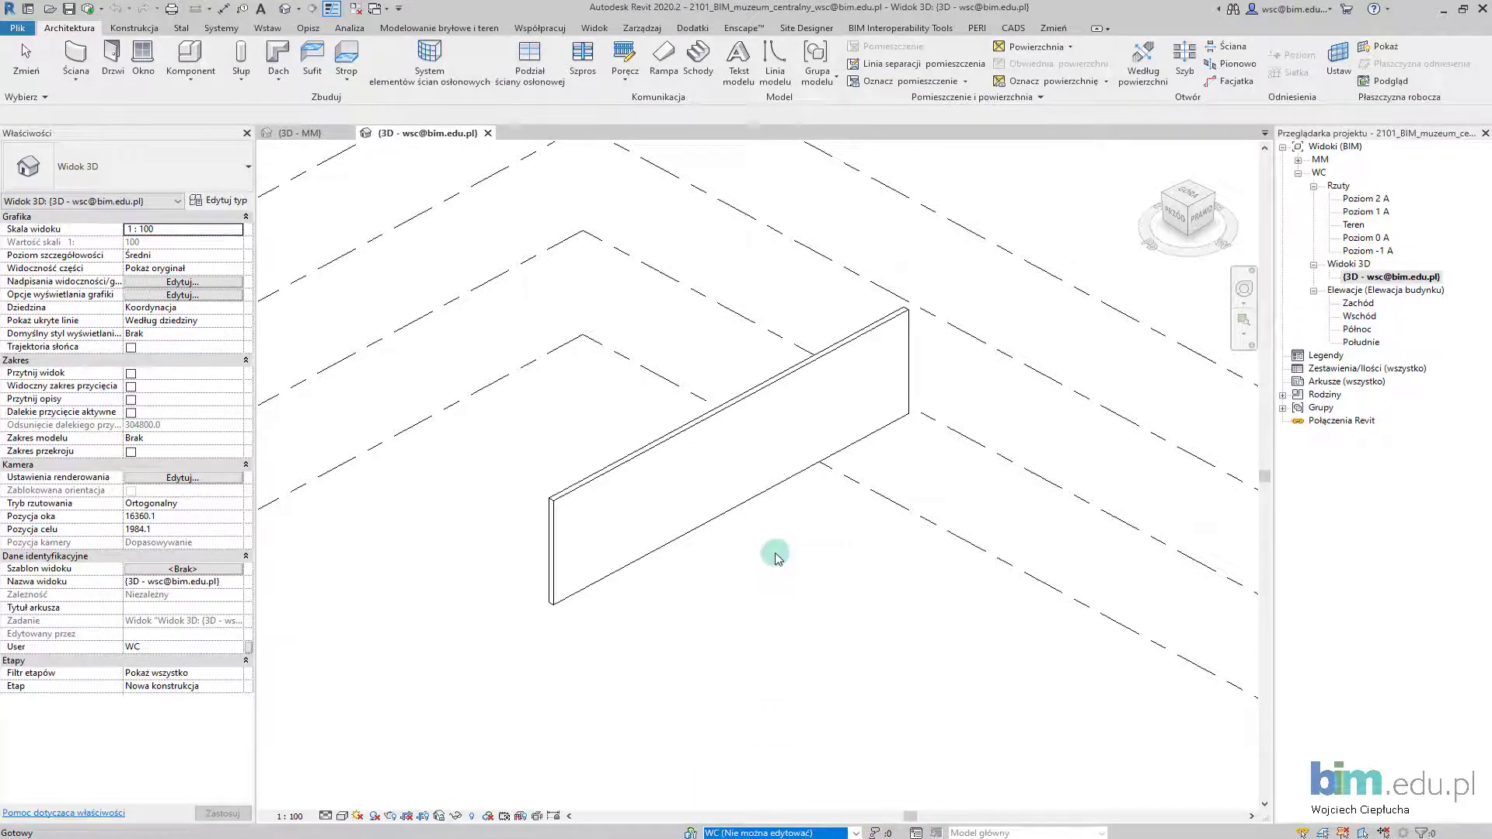
pyautogui.moveTo(776, 557)
pyautogui.keyDown('shift'); pyautogui.mouseDown(button='middle')
pyautogui.moveTo(849, 546)
pyautogui.moveTo(909, 567)
pyautogui.moveTo(1059, 533)
pyautogui.moveTo(956, 593)
pyautogui.moveTo(959, 373)
pyautogui.mouseUp(button='middle'); pyautogui.keyUp('shift')
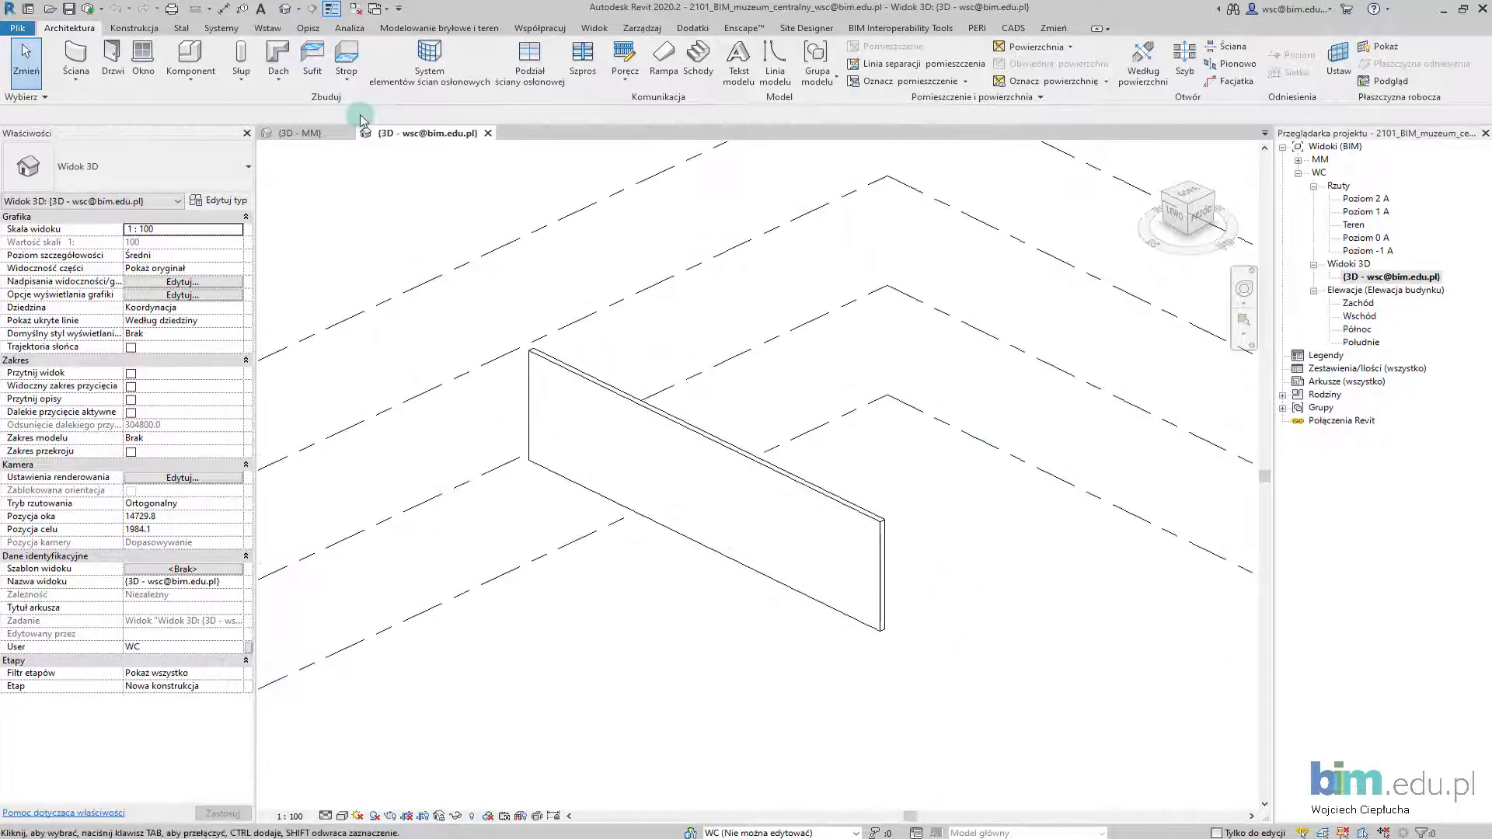
# - Synchronize with the central file on the Współpracuj tab, confirming with OK
pyautogui.click(539, 28)
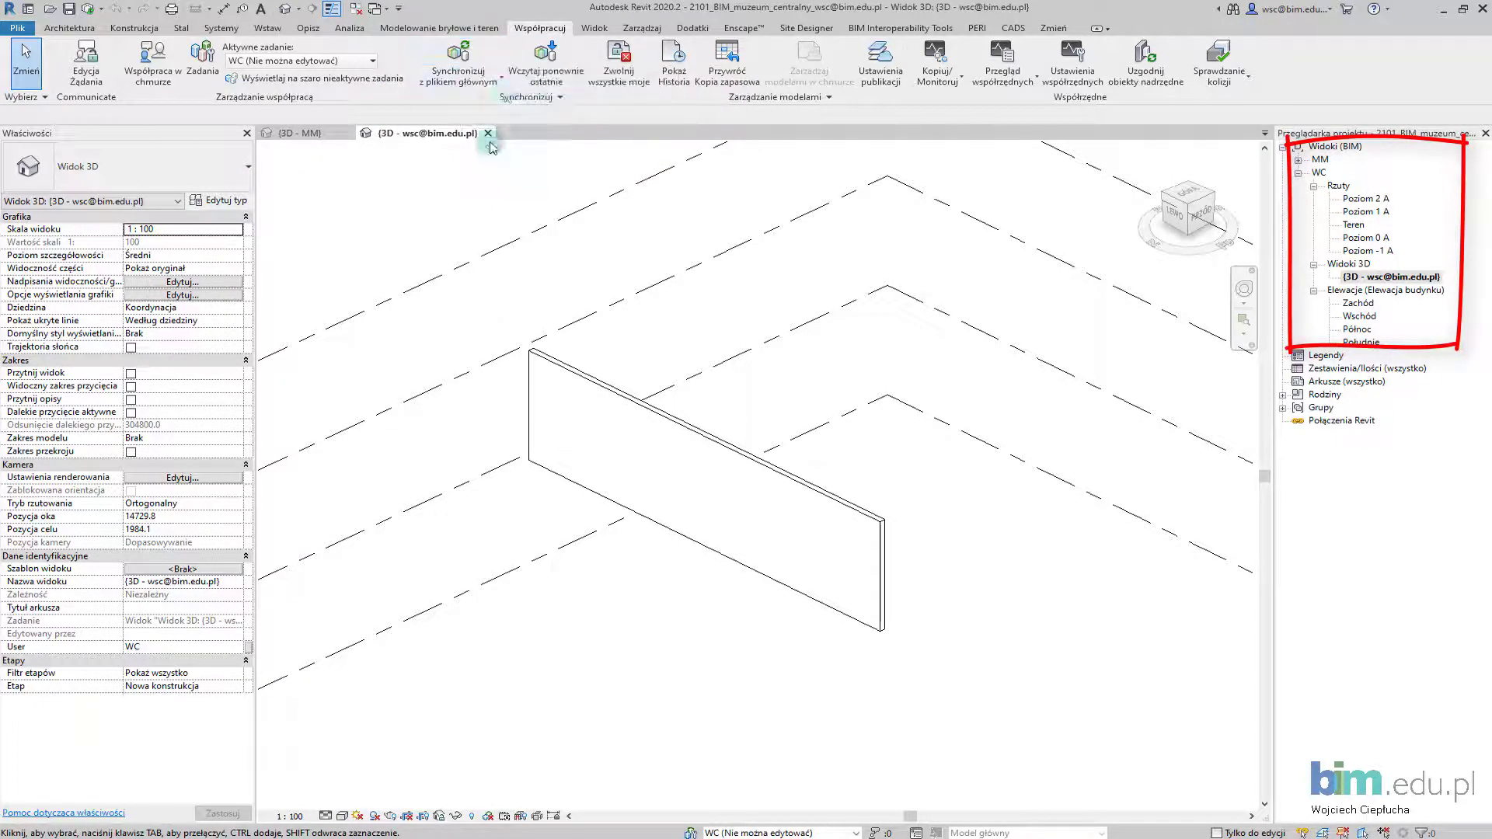
pyautogui.click(490, 60)
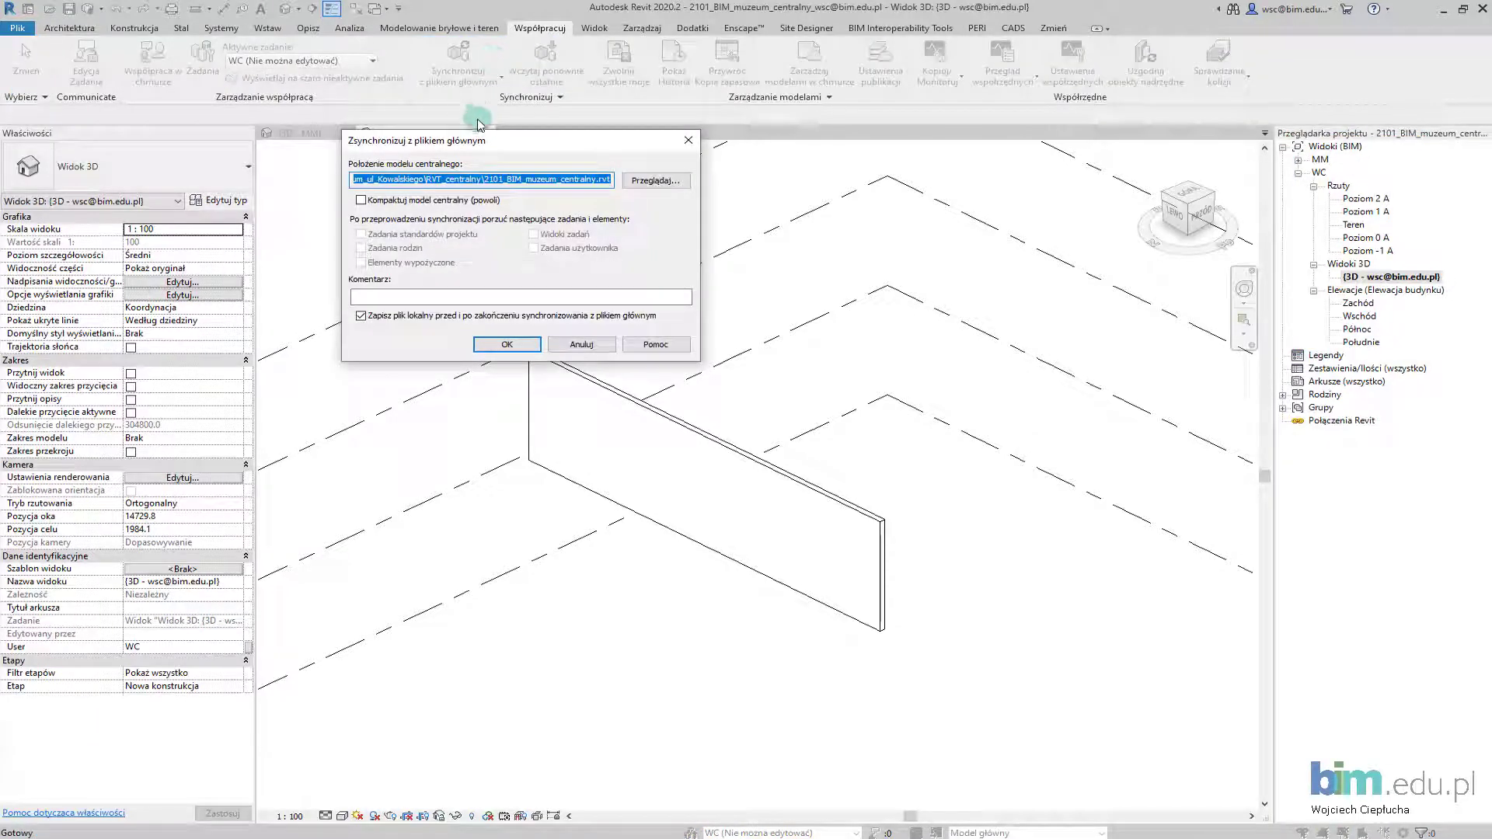
pyautogui.click(507, 347)
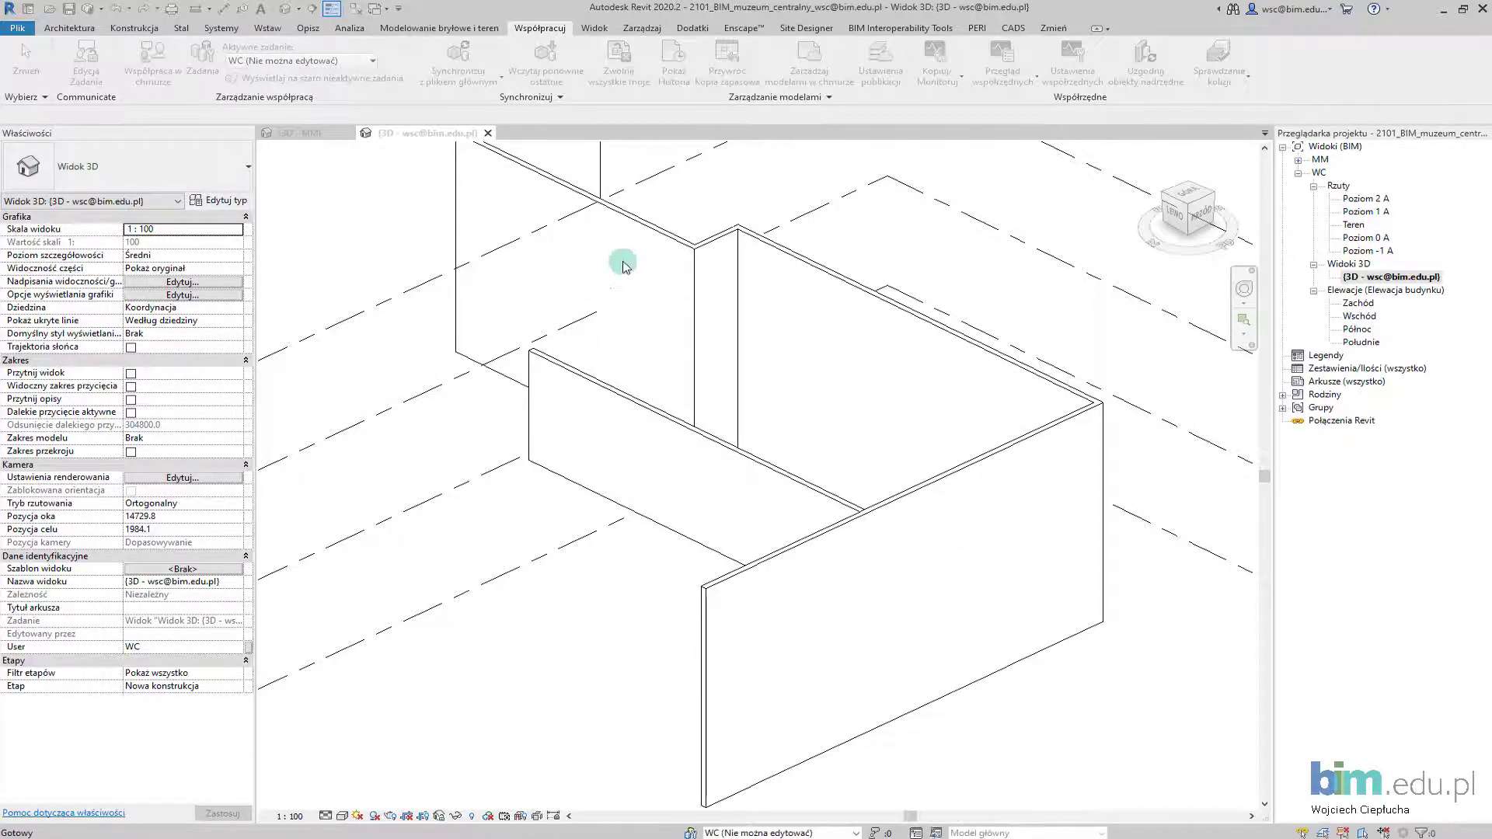
# - Orbit to the newly loaded walls and check the tall left wall's Zadanie property
pyautogui.keyDown('shift'); pyautogui.moveTo(599, 250); pyautogui.dragTo(490, 411, button='middle'); pyautogui.keyUp('shift')
pyautogui.scroll(3, 488, 412)
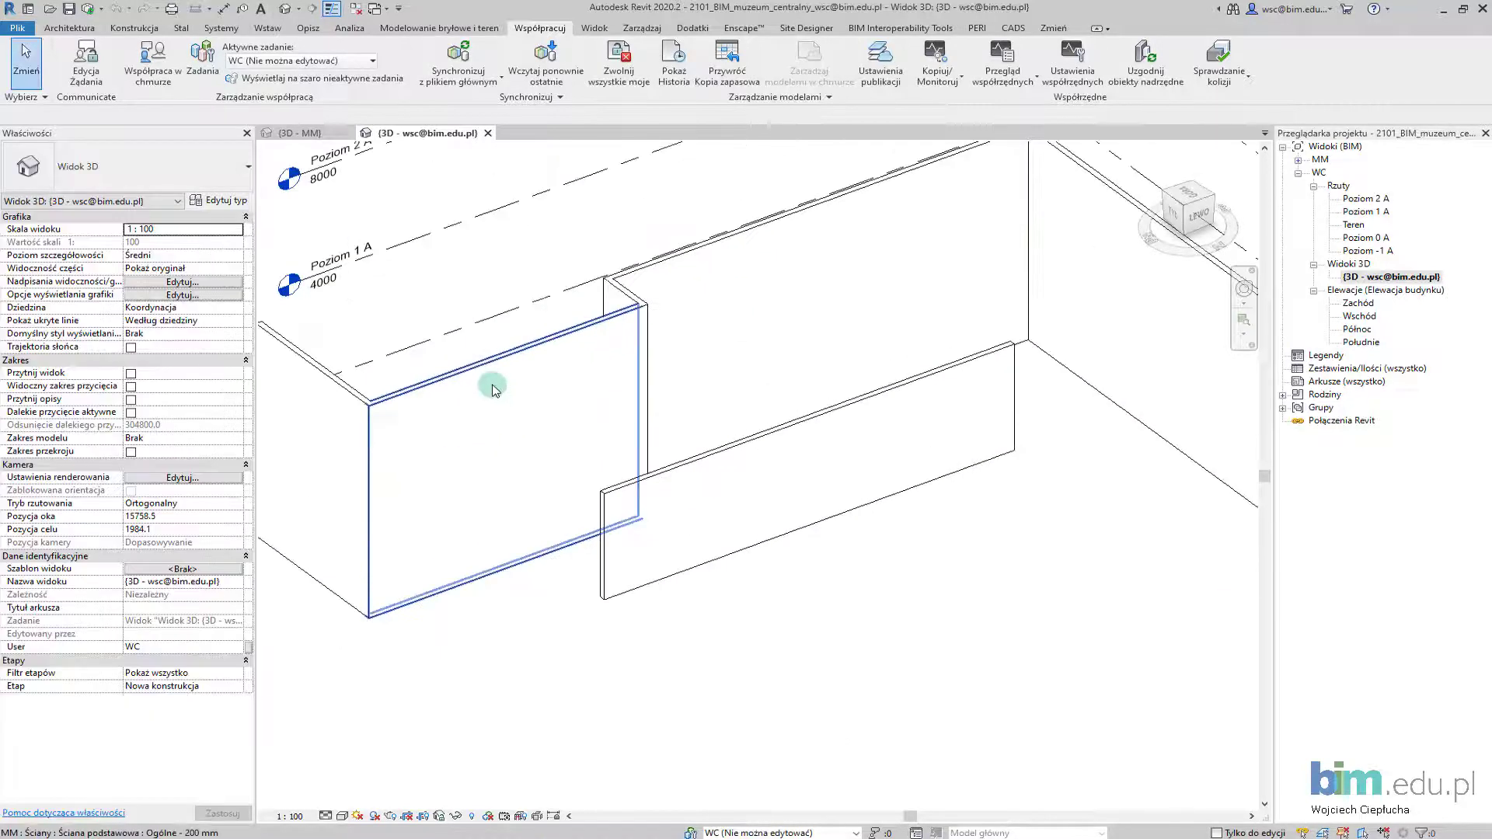
pyautogui.click(490, 384)
pyautogui.click(179, 583)
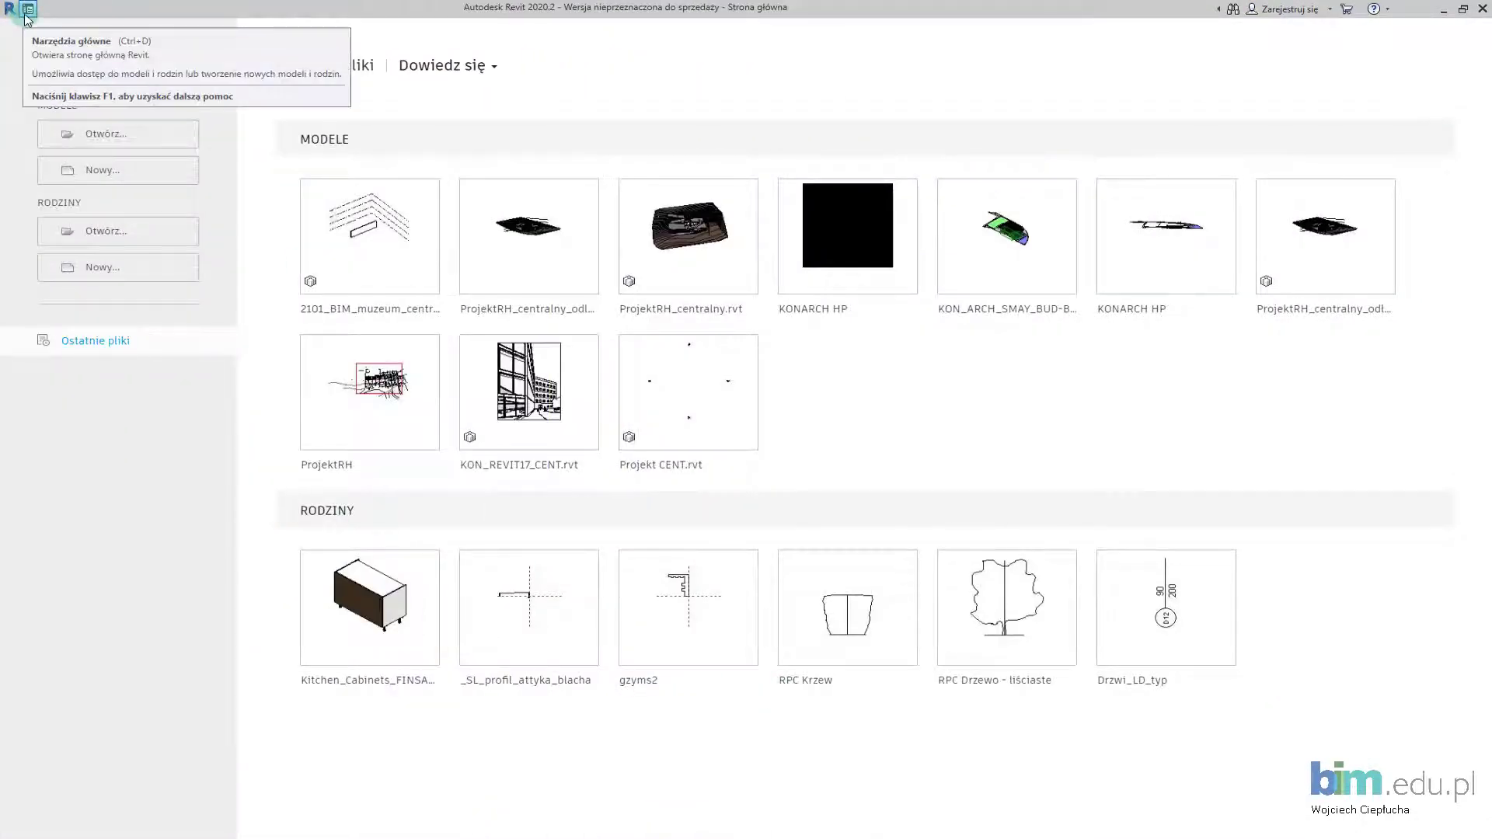
# - Confirm in Plik > Opcje that the Ogólne page's user name is MM, then close with OK
pyautogui.click(17, 14)
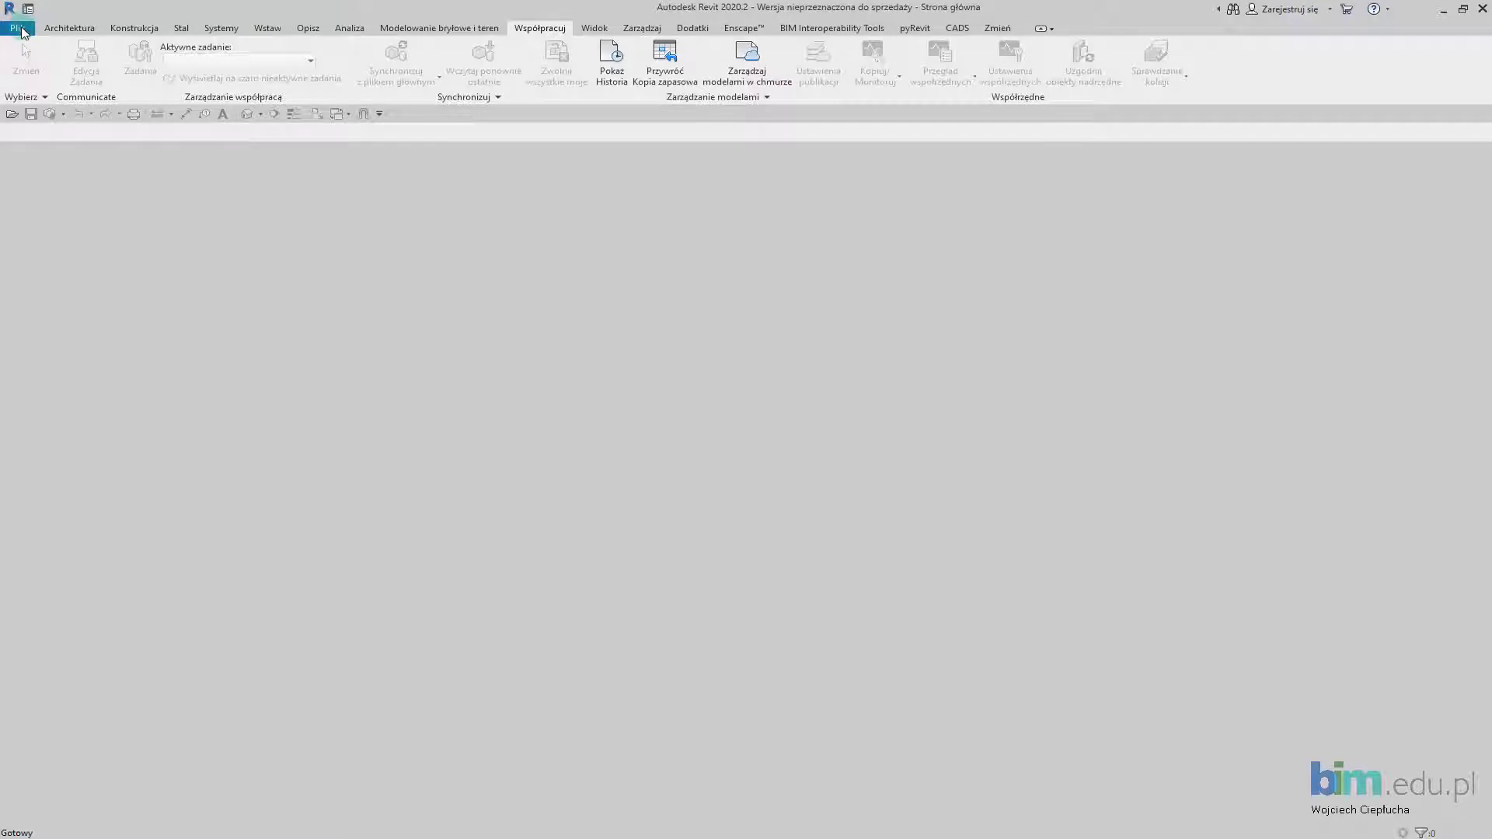
pyautogui.click(22, 31)
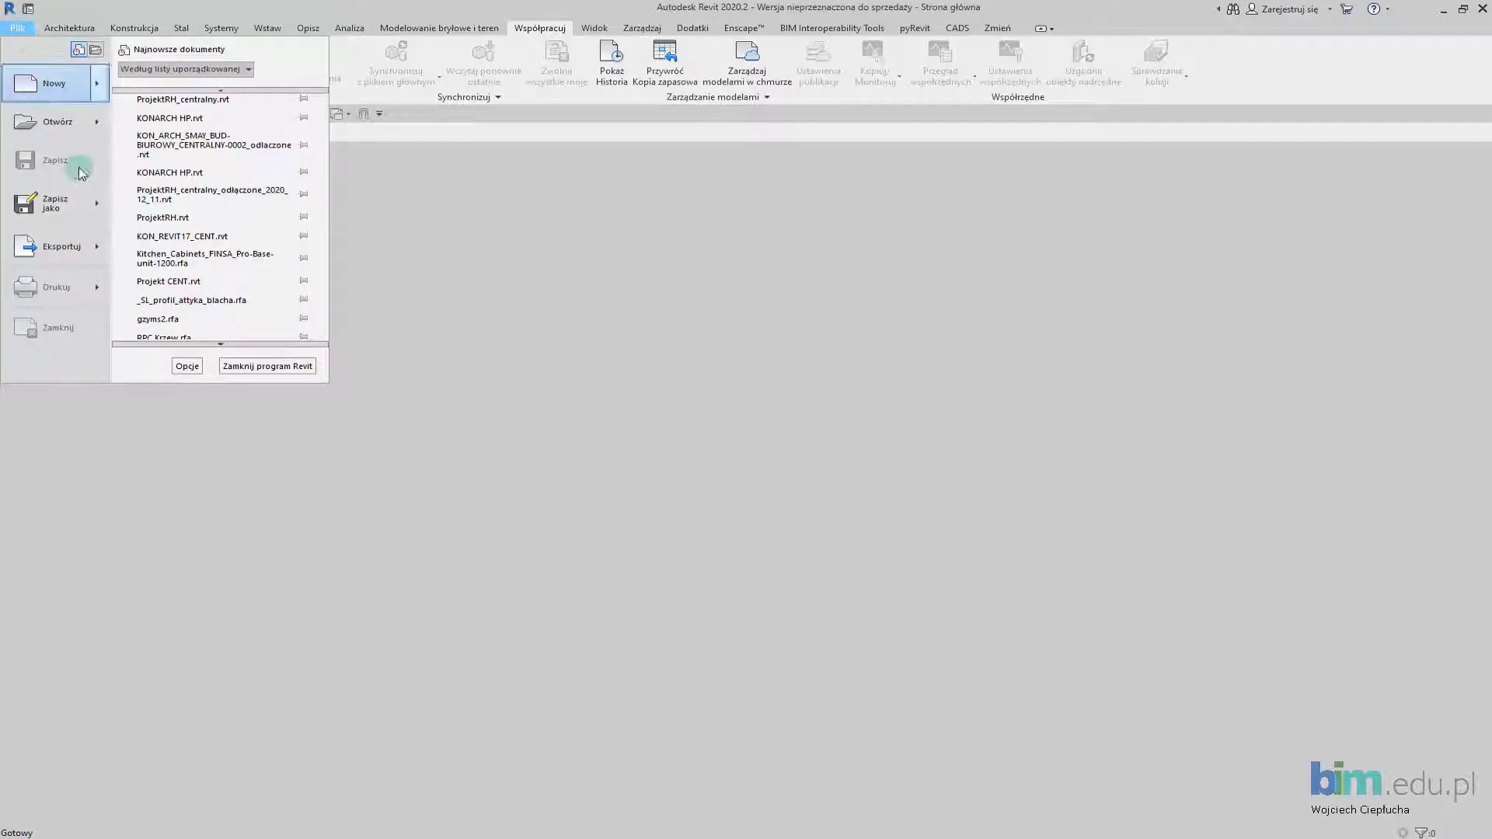
pyautogui.click(190, 367)
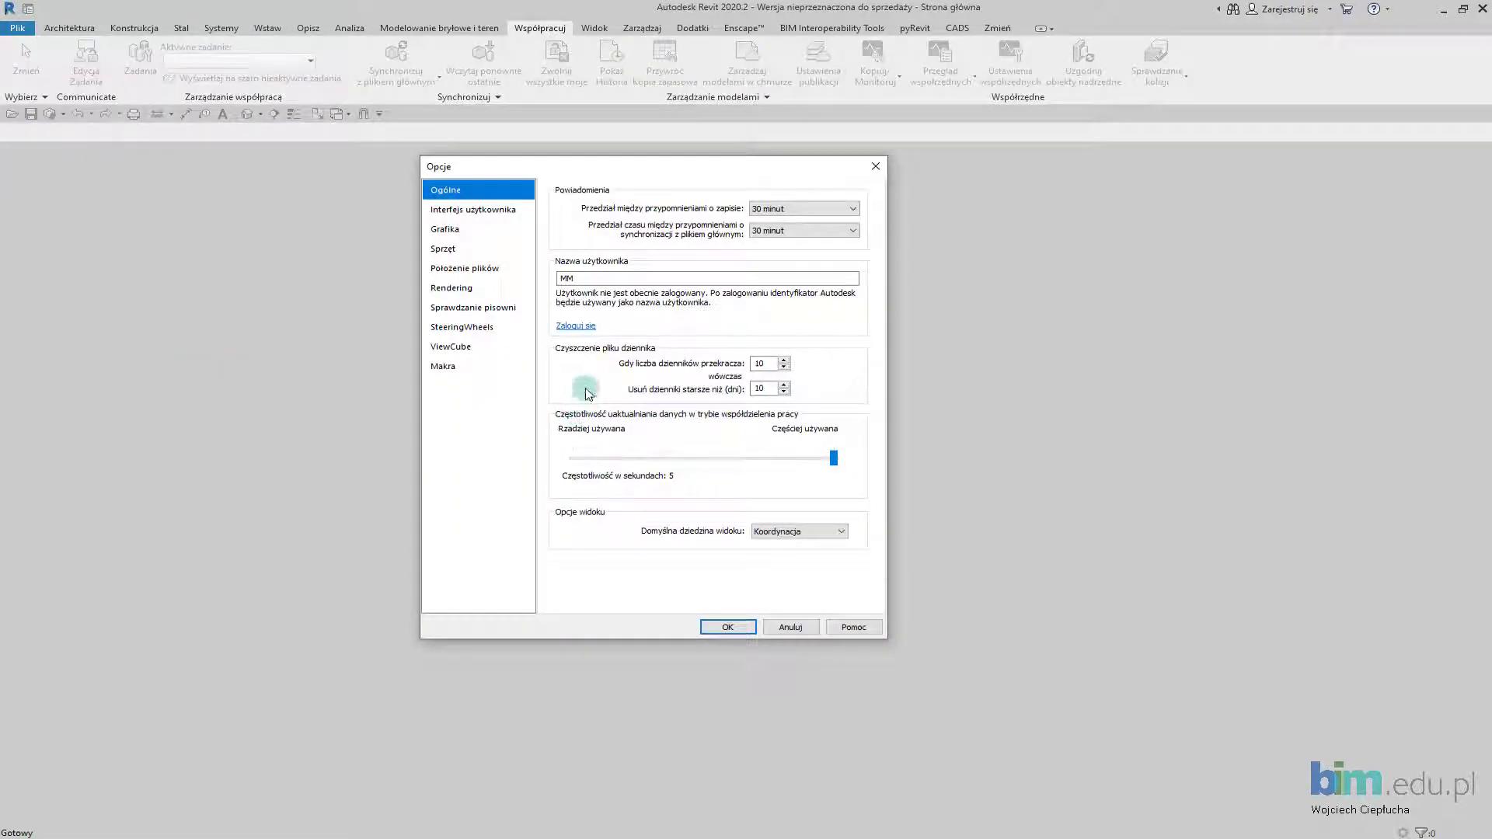
pyautogui.click(497, 212)
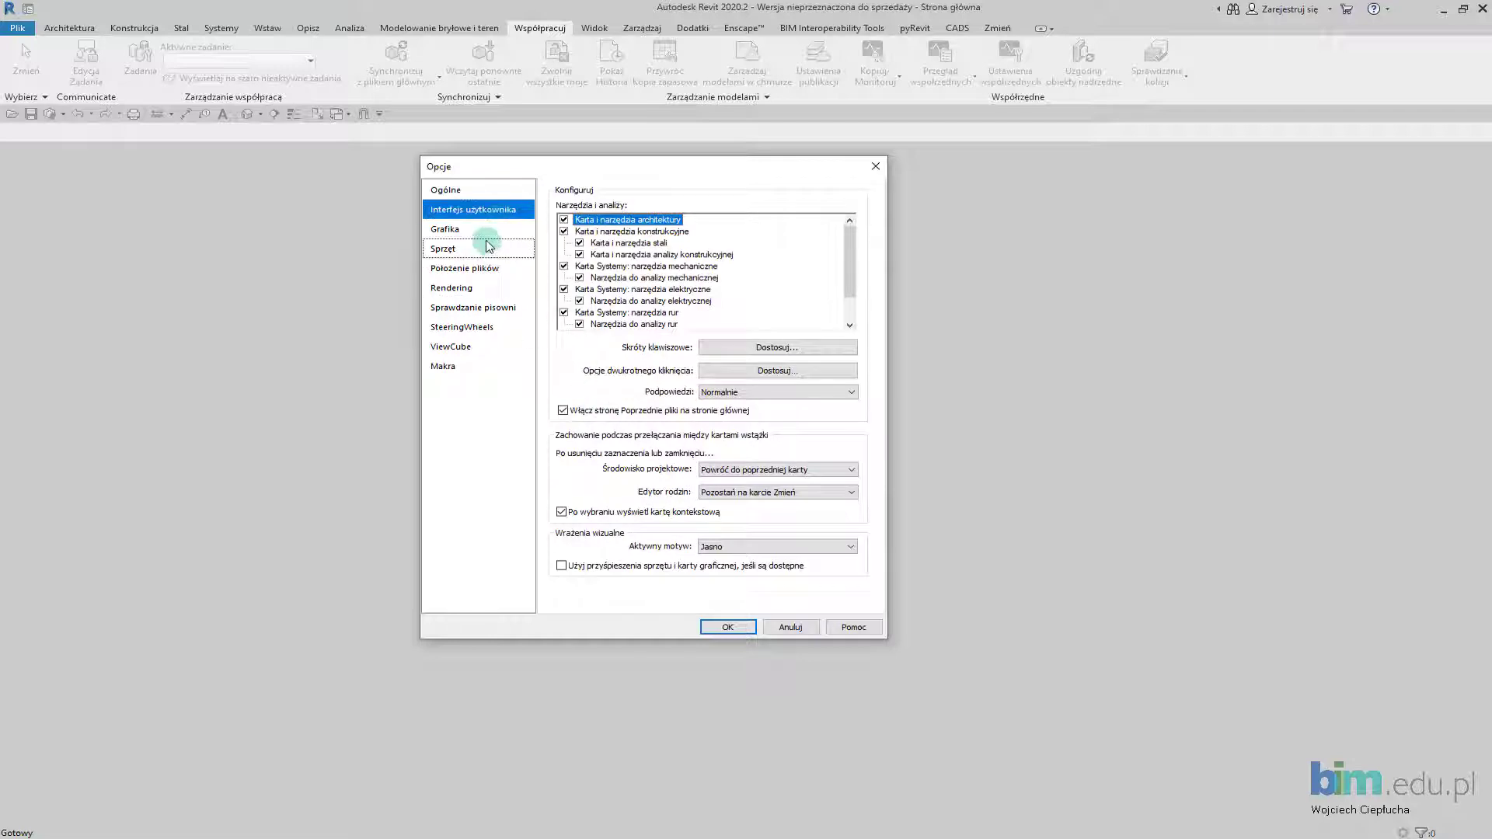
pyautogui.click(490, 189)
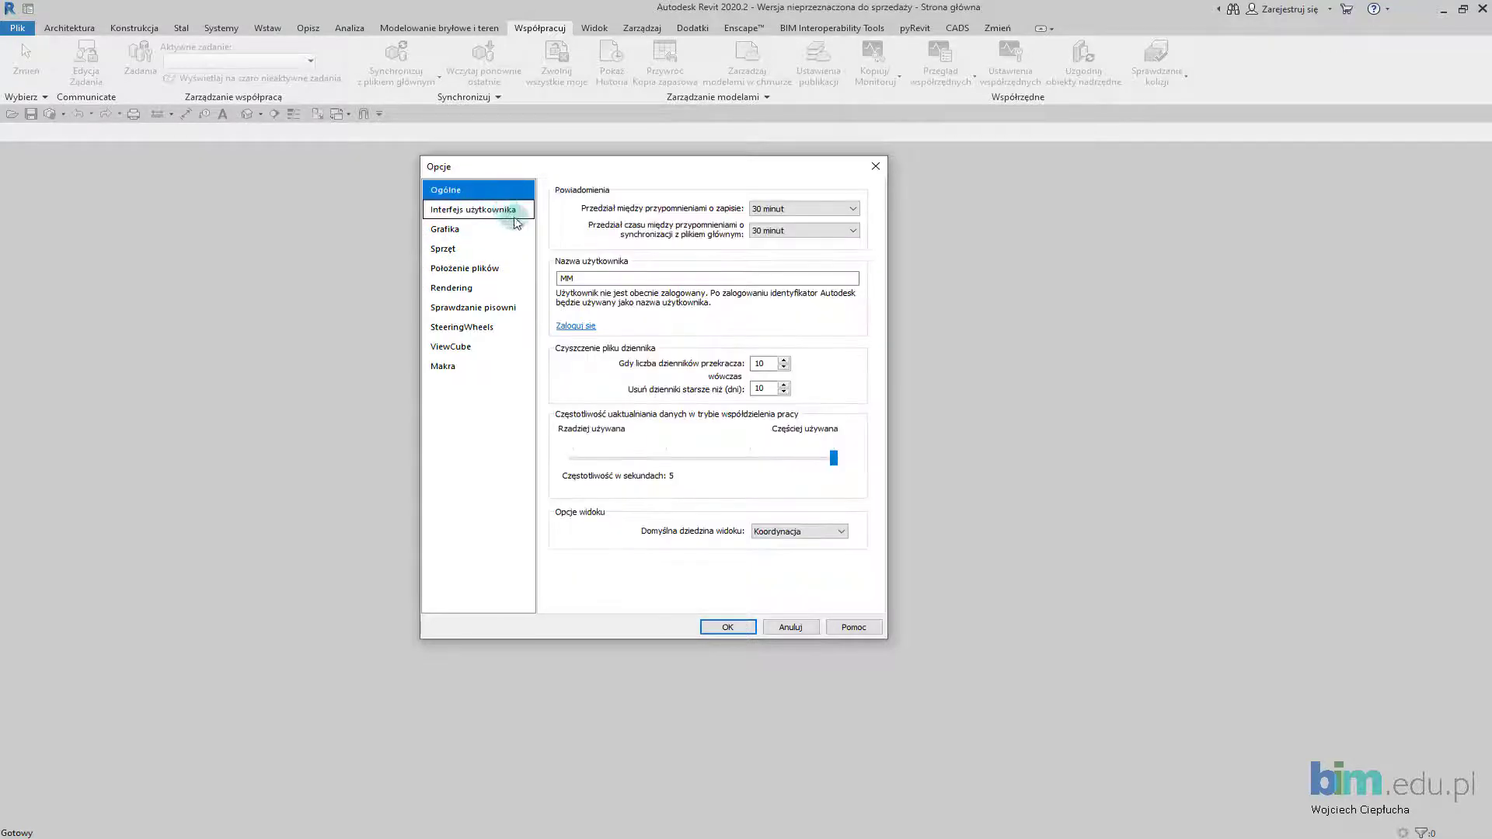
pyautogui.moveTo(579, 278); pyautogui.dragTo(555, 276)
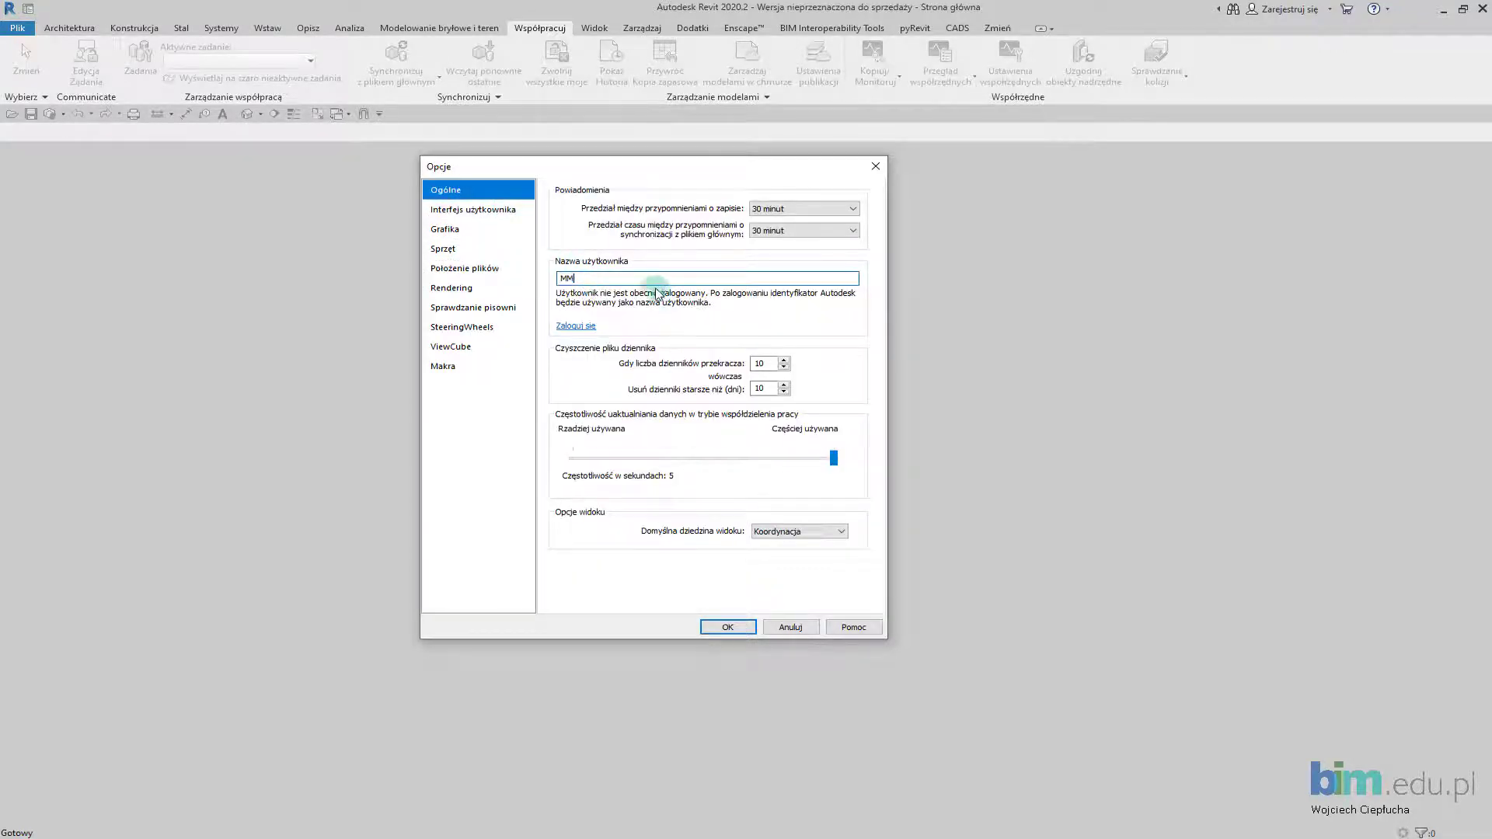
pyautogui.click(749, 627)
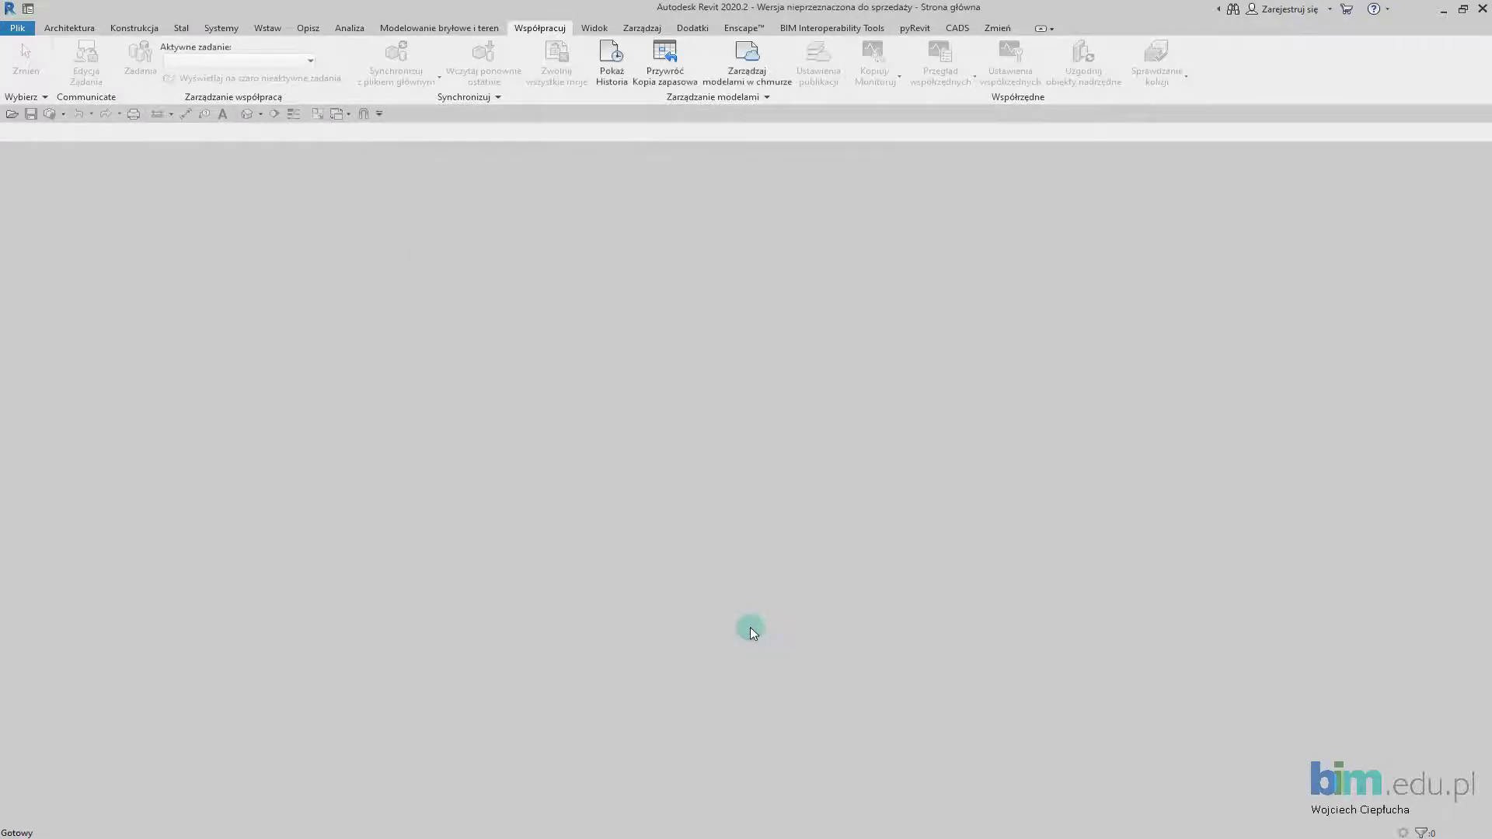
pyautogui.click(21, 29)
# - Open 2101_BIM_muzeum_centralny.rvt as a new local copy, overwriting the existing local copy
pyautogui.click(73, 137)
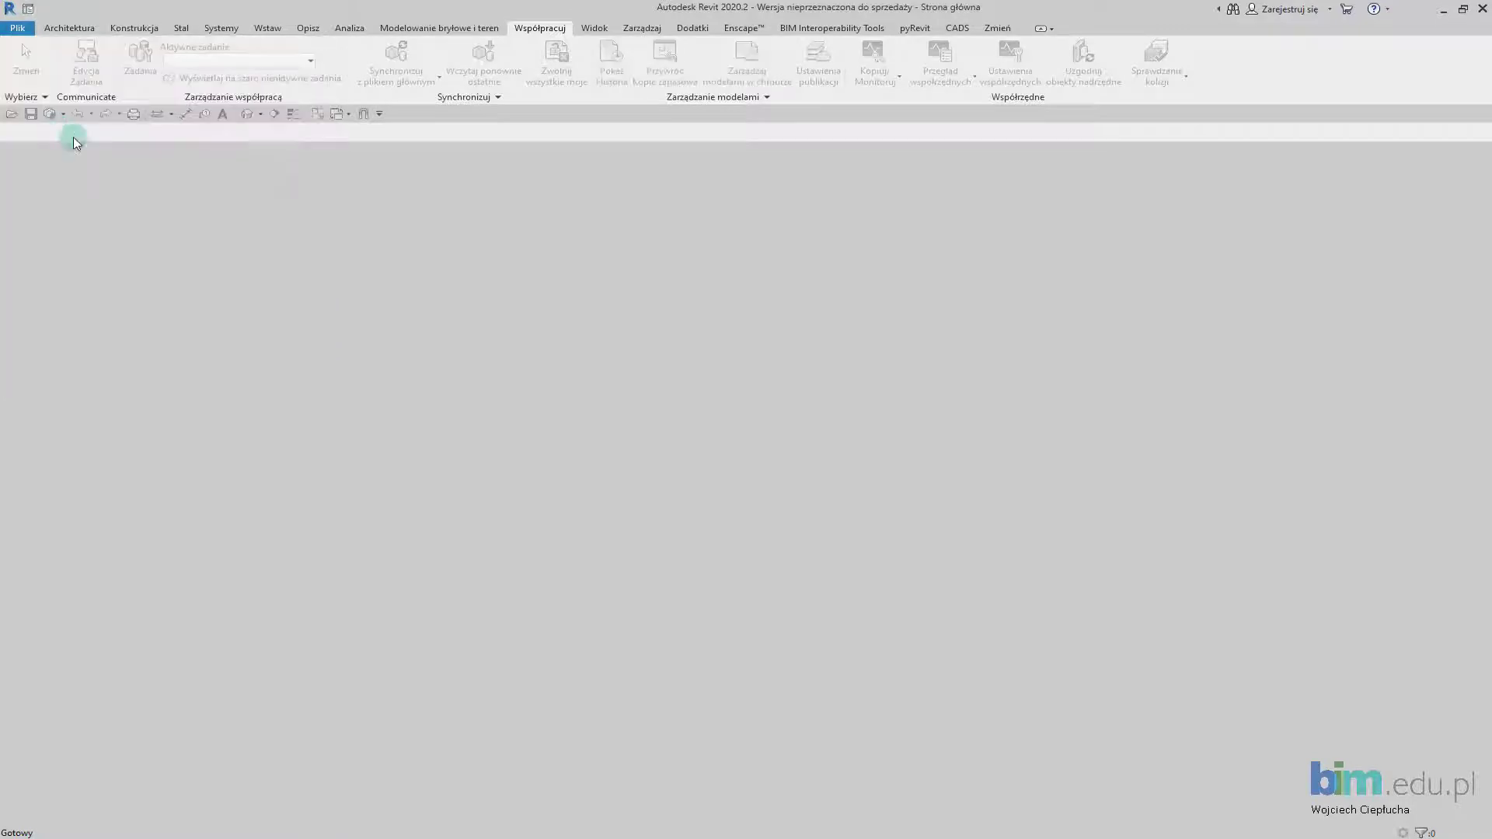
pyautogui.click(459, 134)
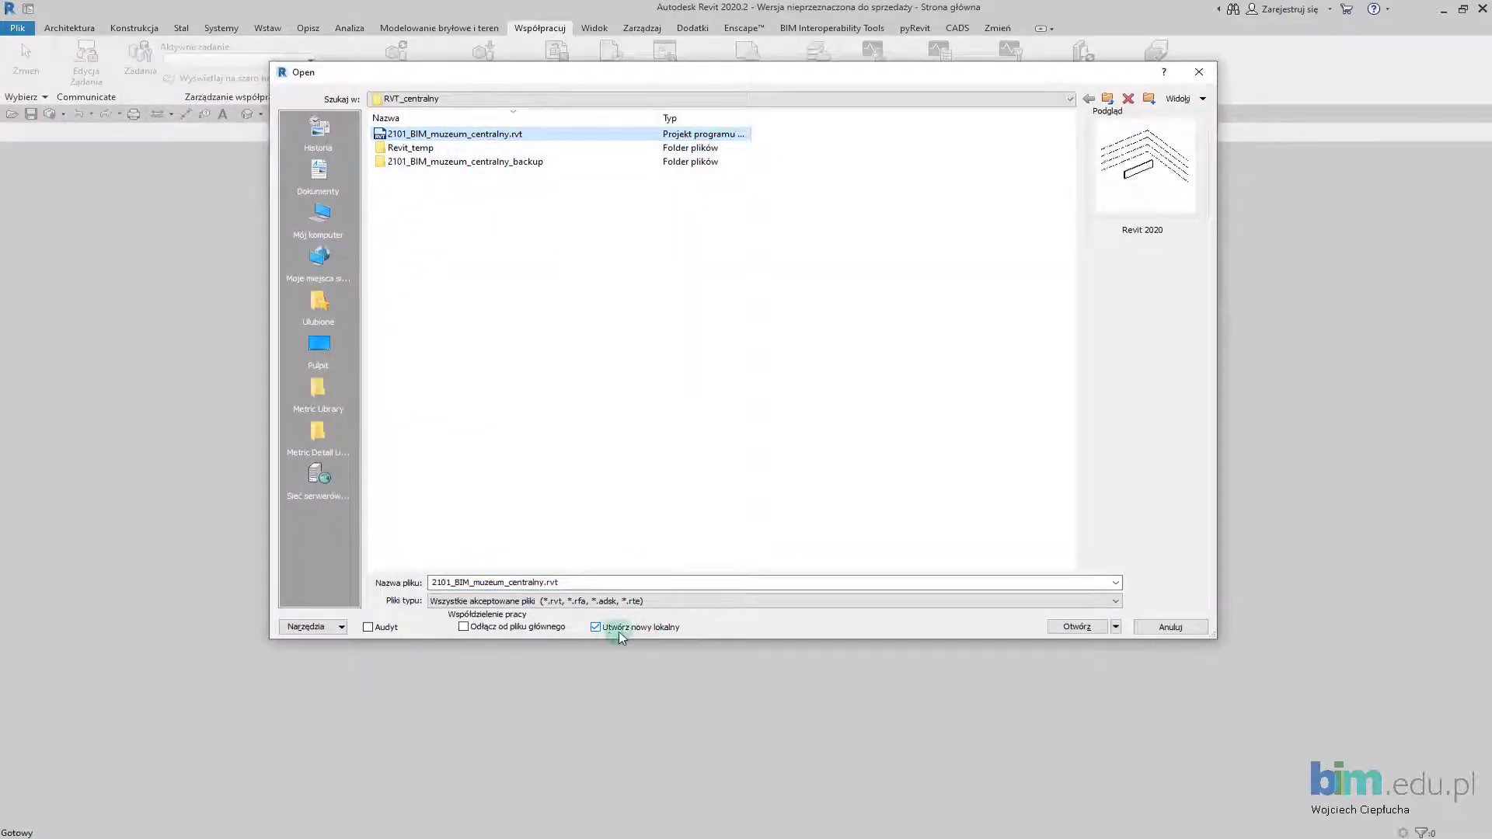
pyautogui.click(1080, 627)
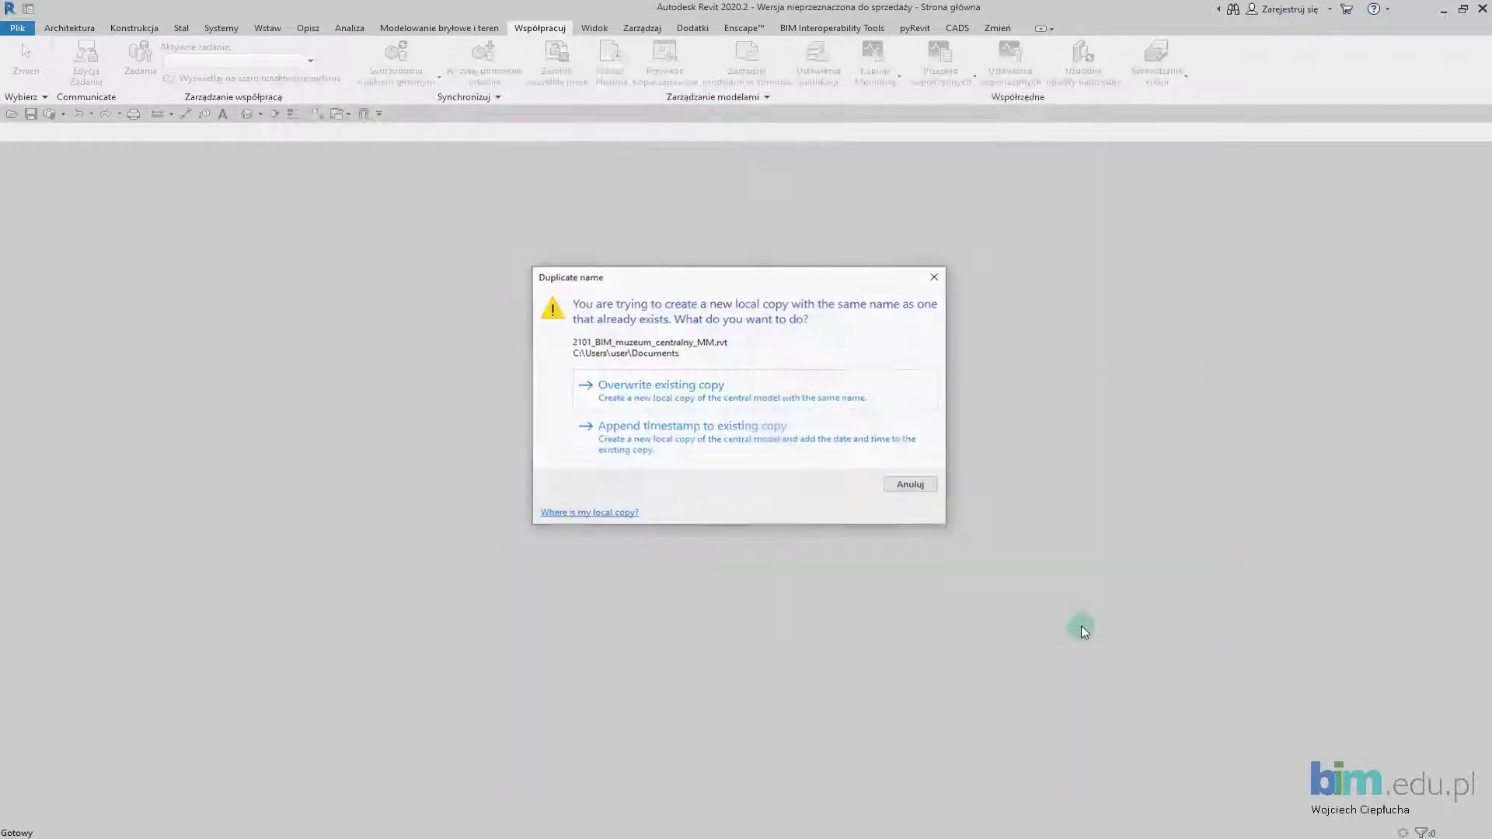
pyautogui.click(705, 387)
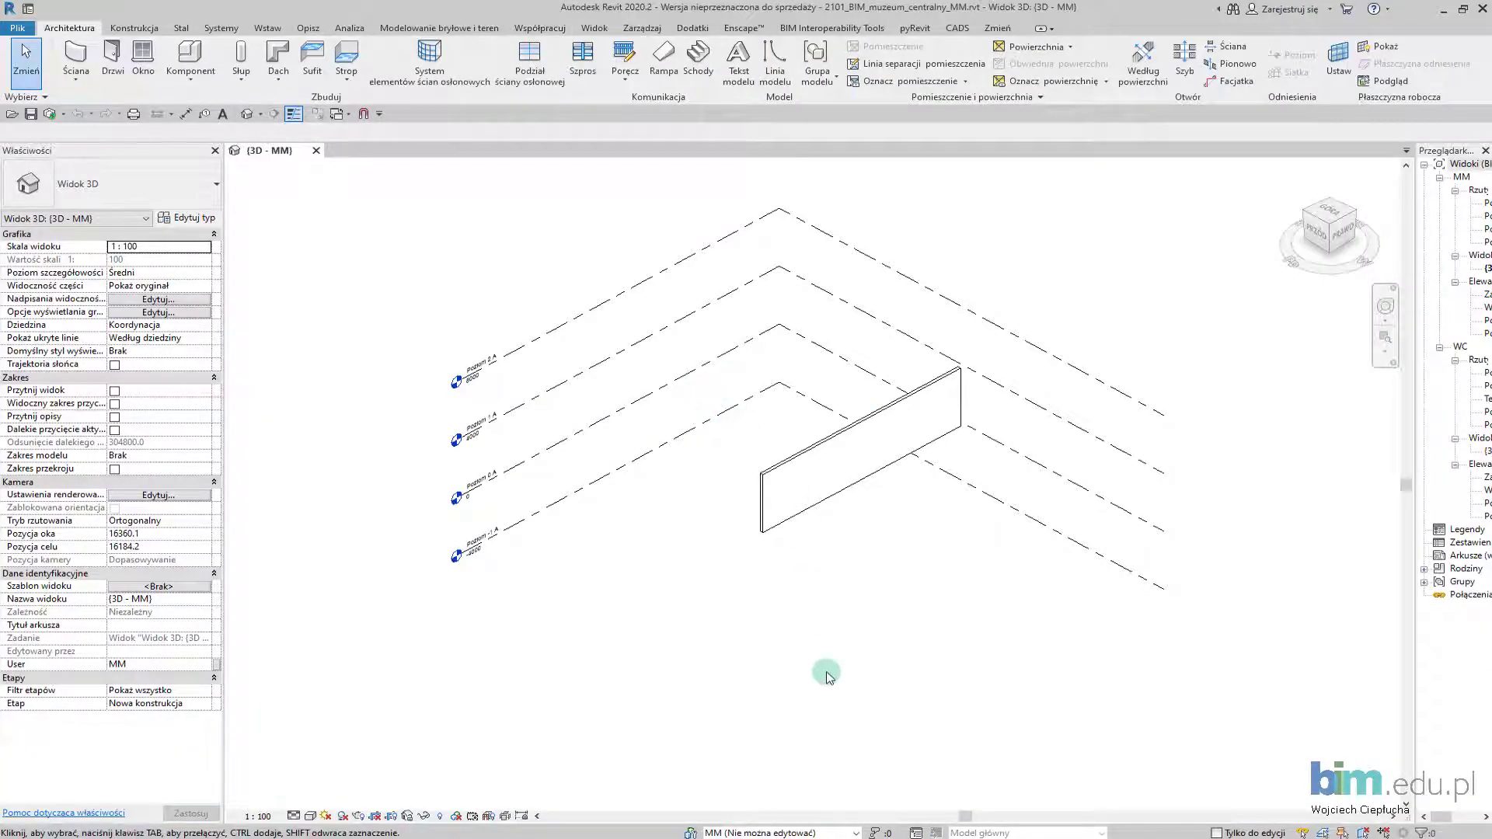
# - Keep MM as active workset, collapse WC's views, and open floor plan Poziom 0 A MM
pyautogui.click(841, 833)
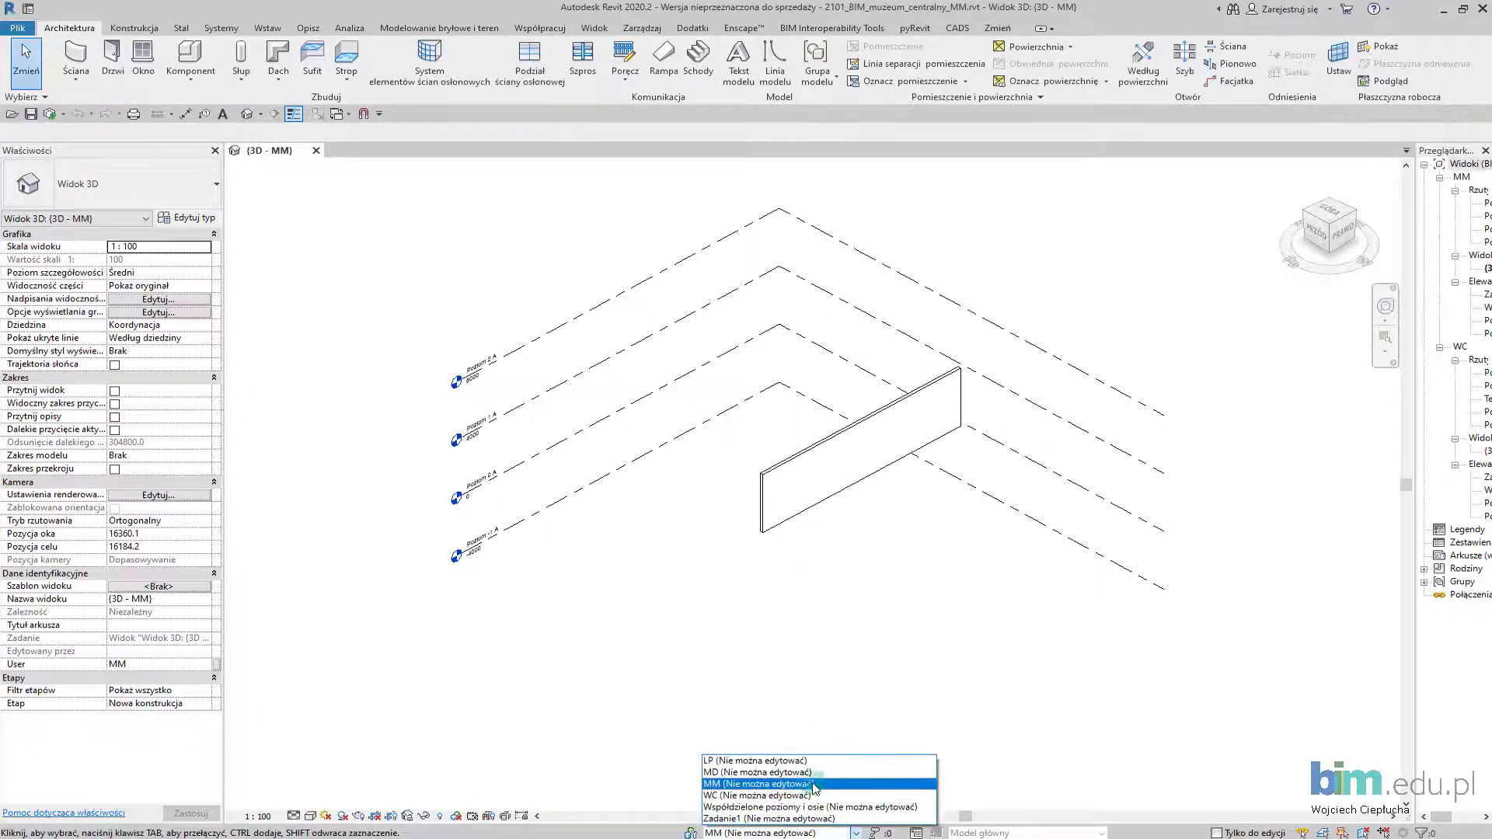
pyautogui.click(771, 785)
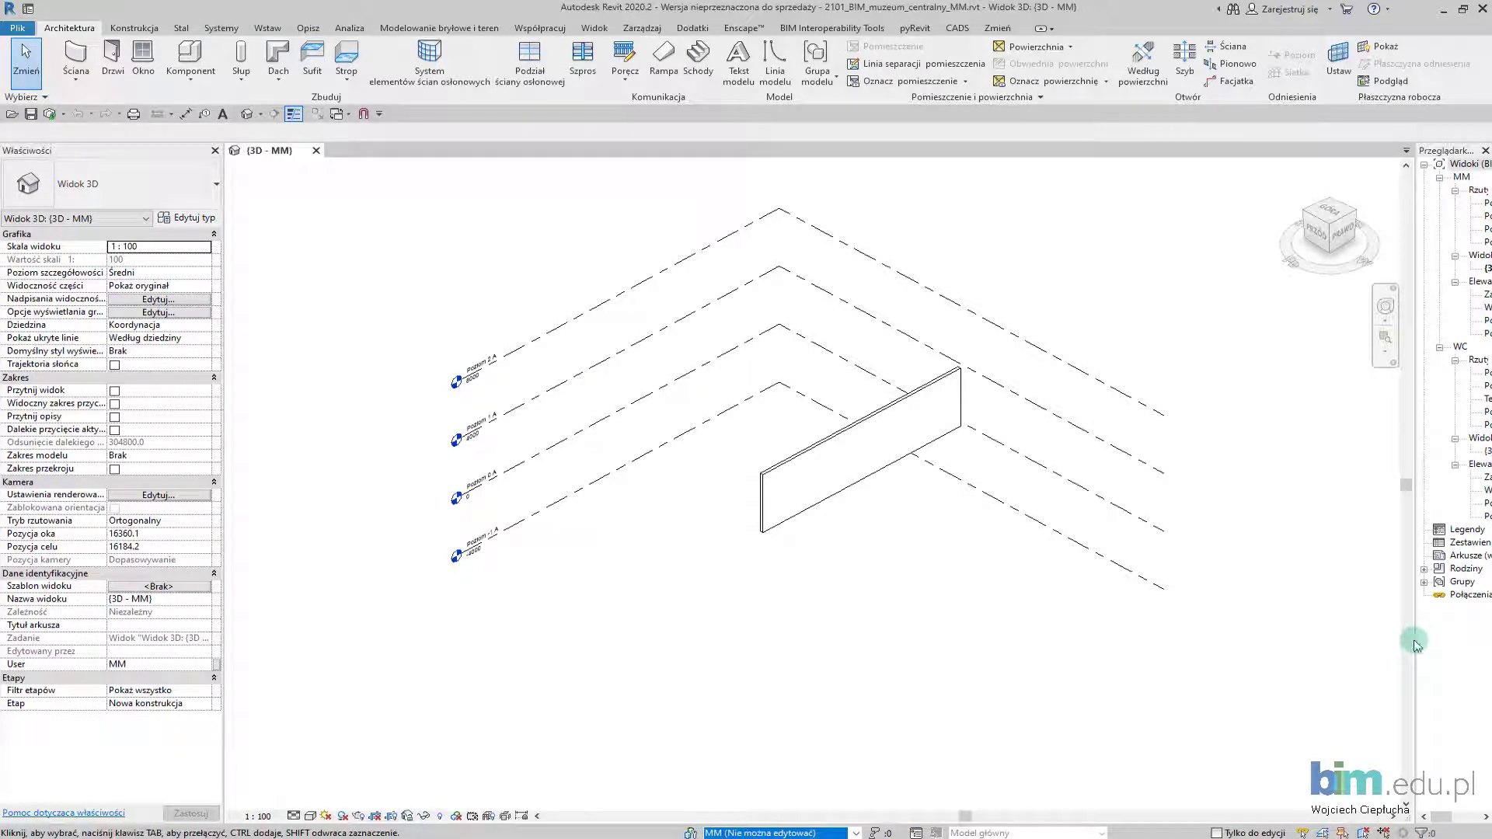
pyautogui.moveTo(1416, 642); pyautogui.dragTo(1309, 633)
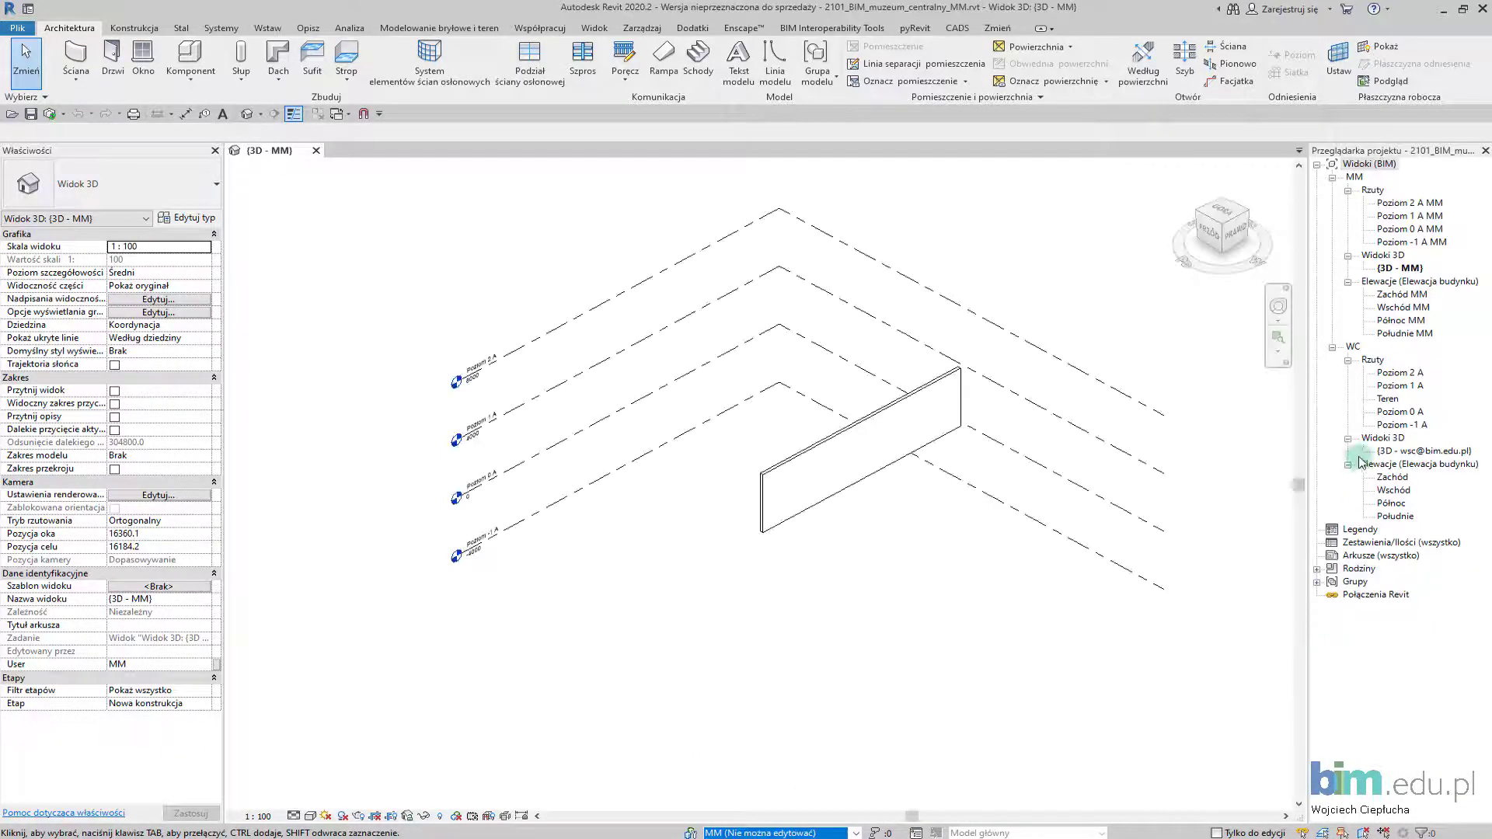
pyautogui.click(1332, 348)
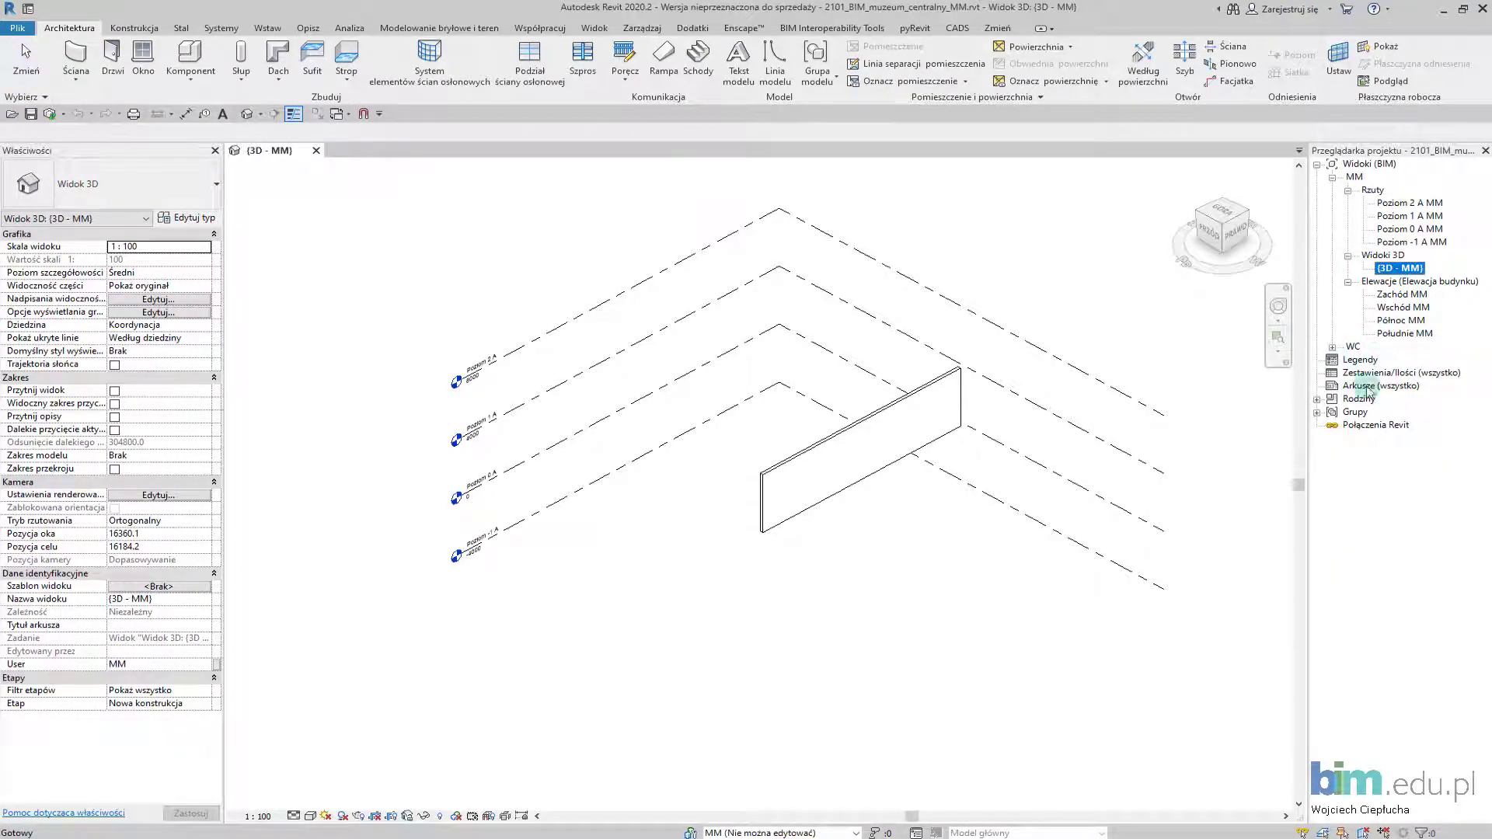
pyautogui.scroll(2, 886, 493)
pyautogui.scroll(1, 873, 493)
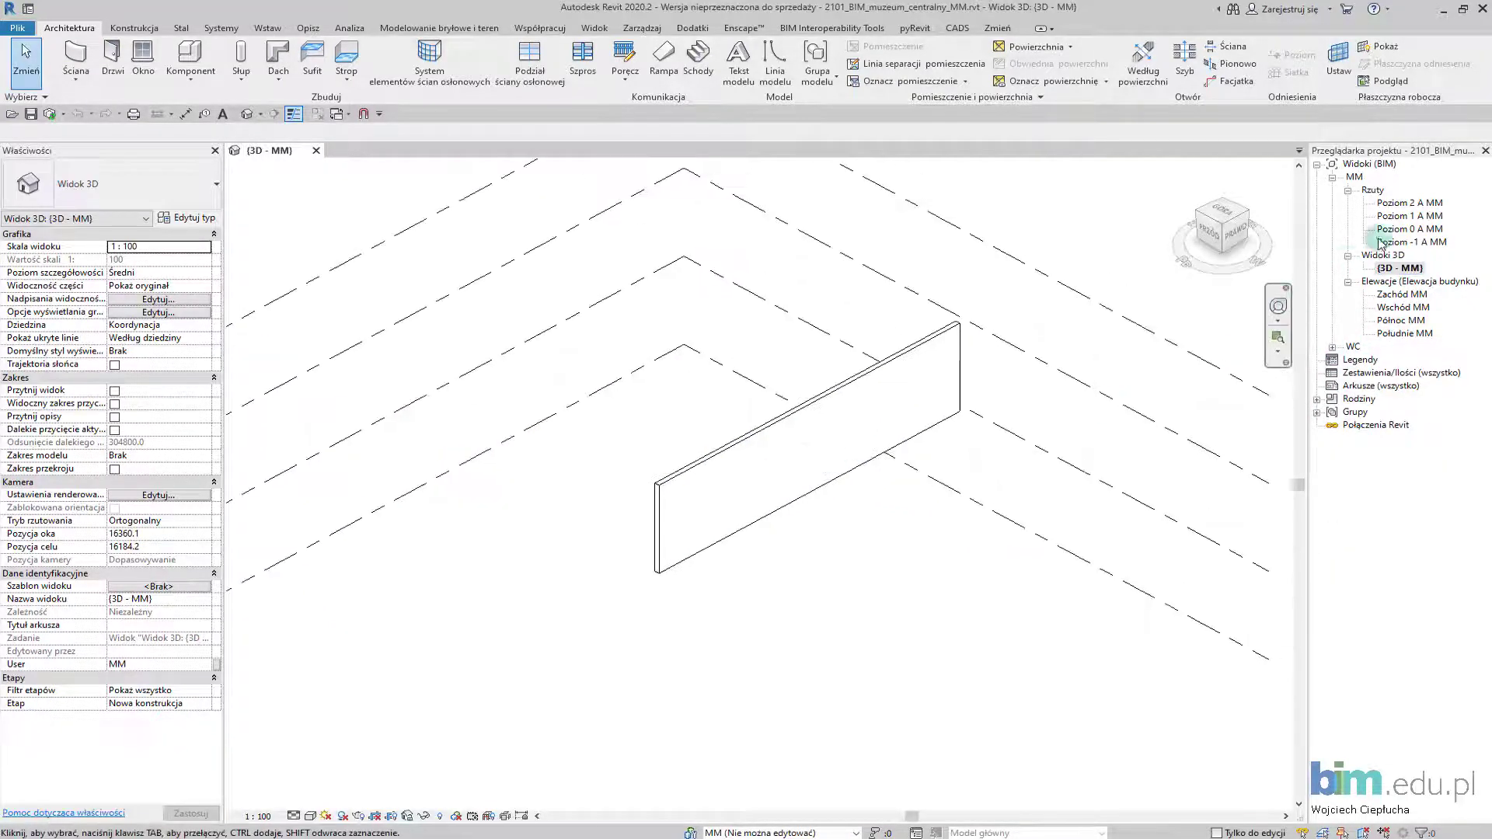
pyautogui.doubleClick(1412, 229)
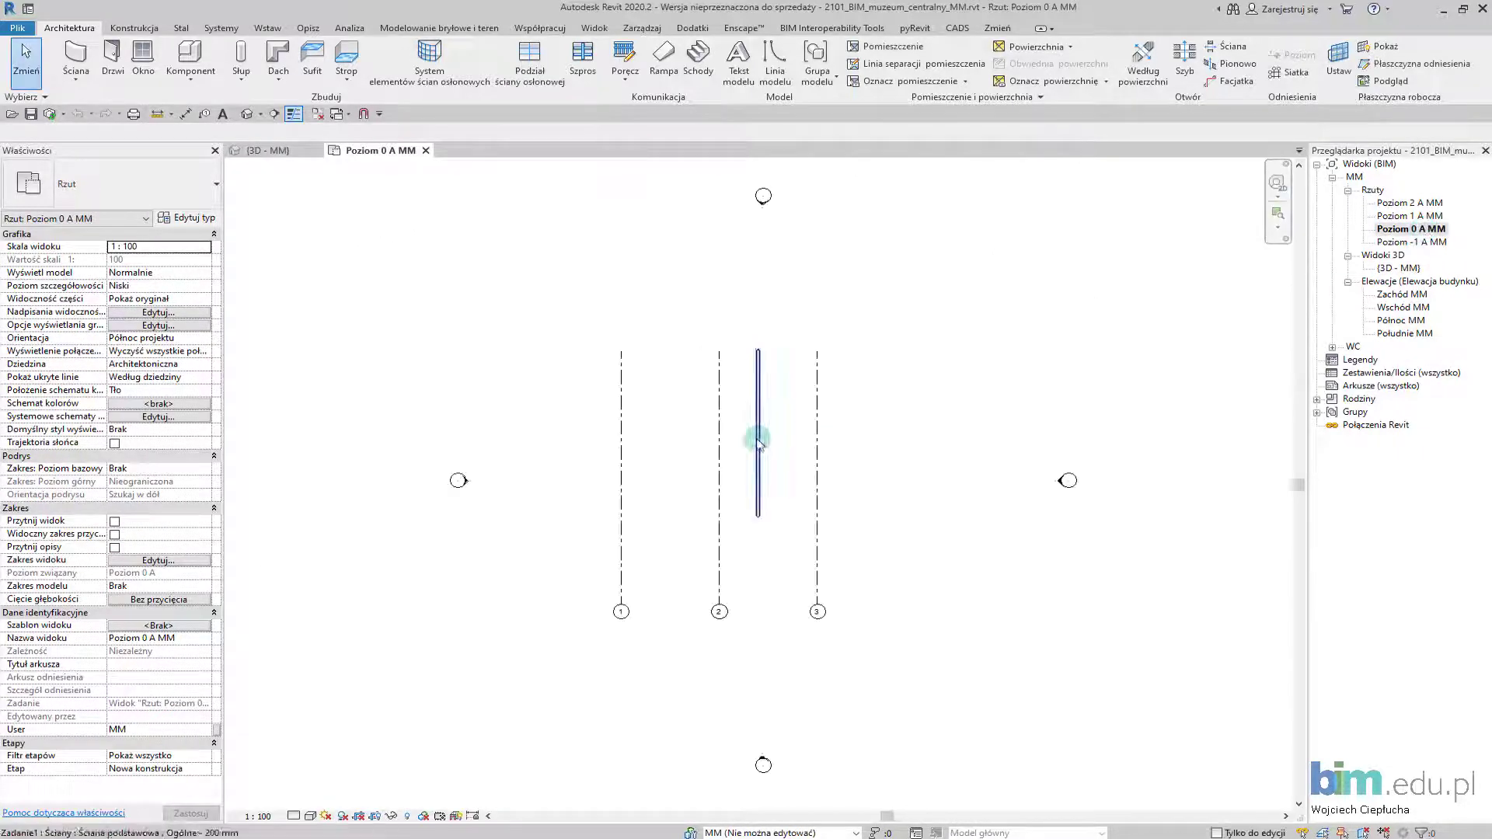
# - Draw chained structural walls from grid 1 to grid 3, up grid 3 with a jog, then across the top
pyautogui.click(77, 80)
pyautogui.click(113, 134)
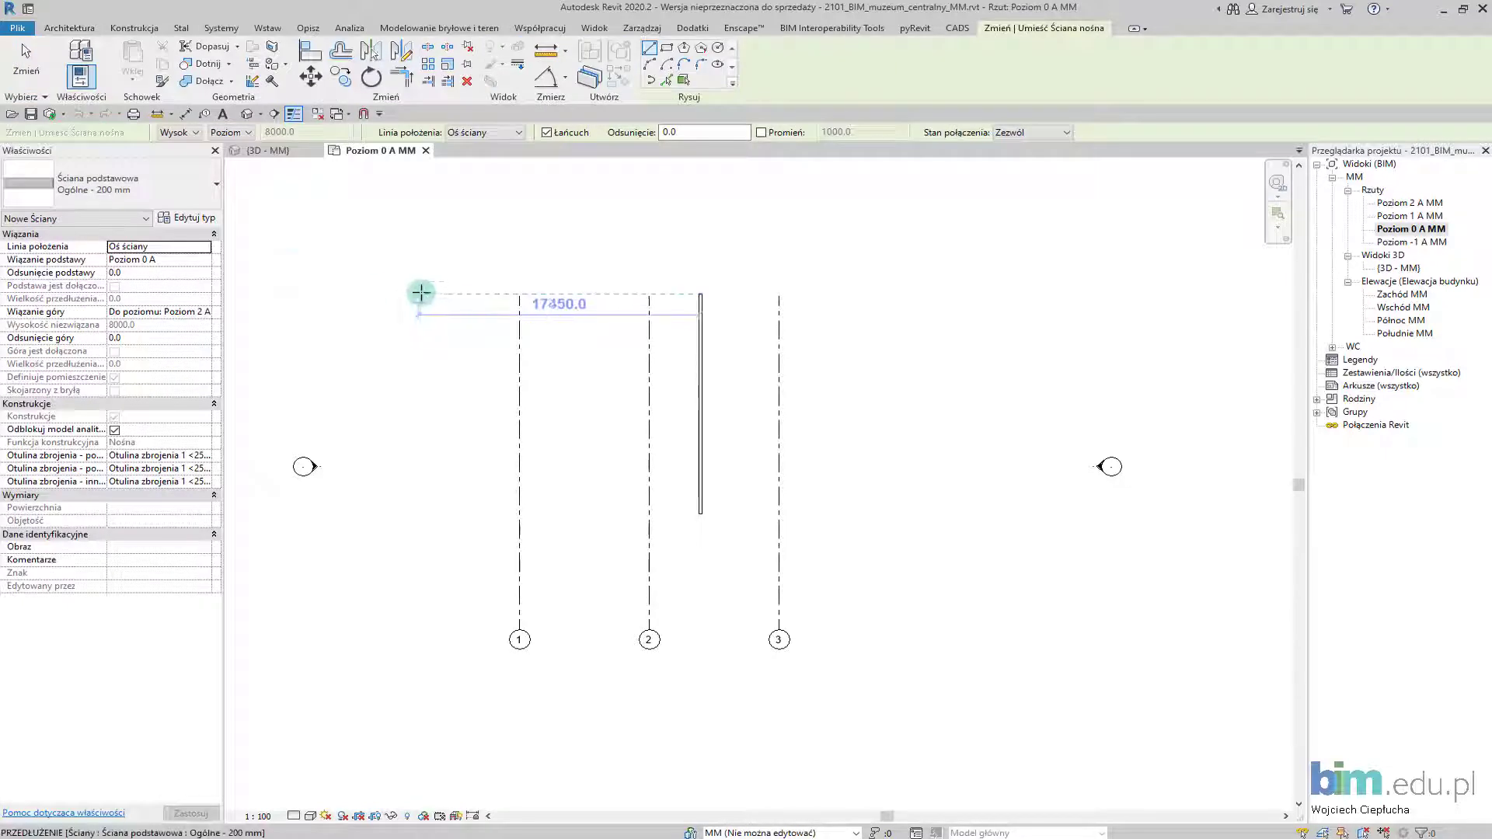
pyautogui.click(237, 132)
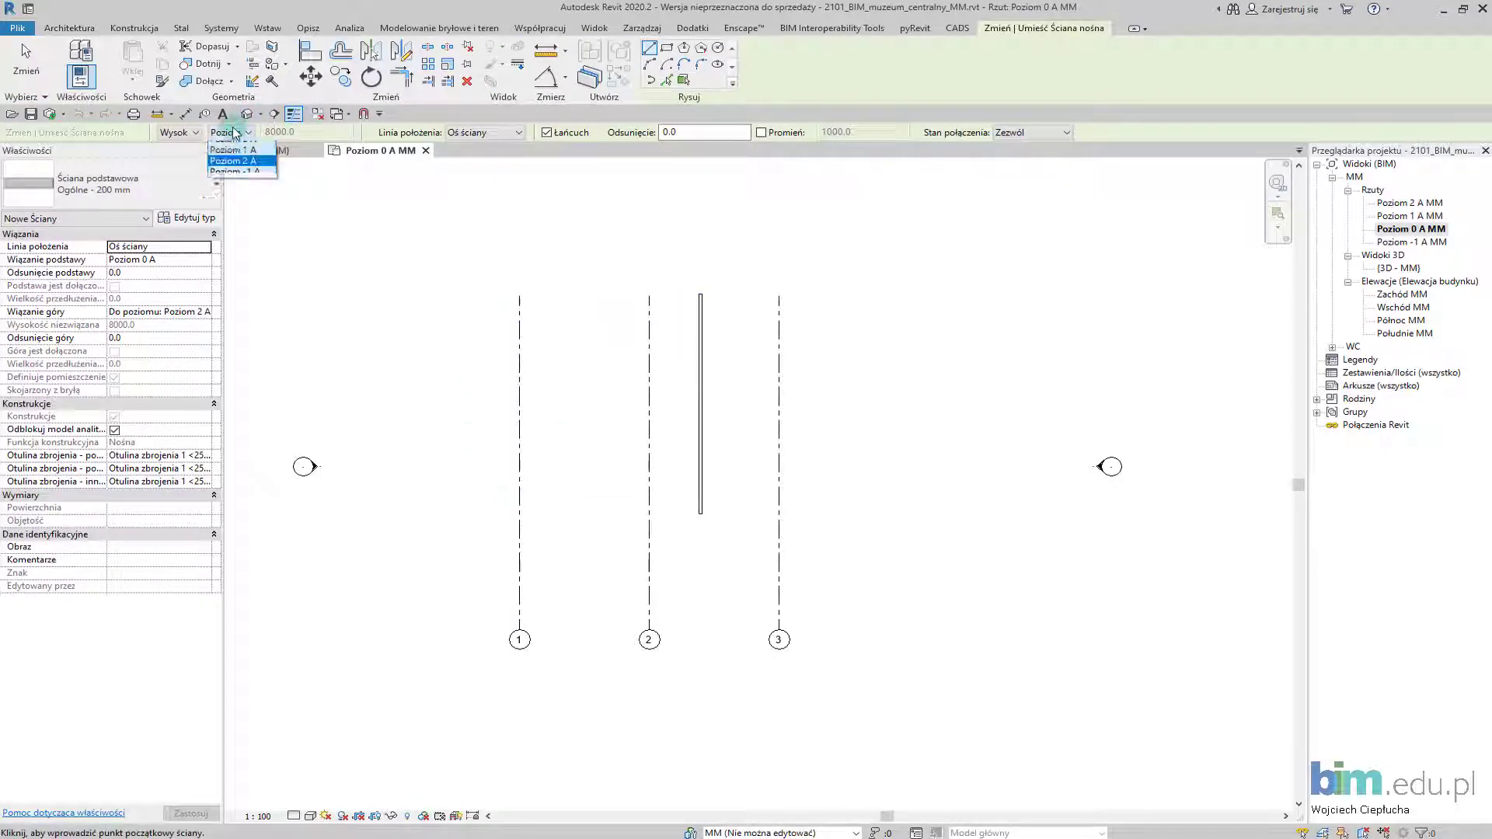
pyautogui.click(242, 186)
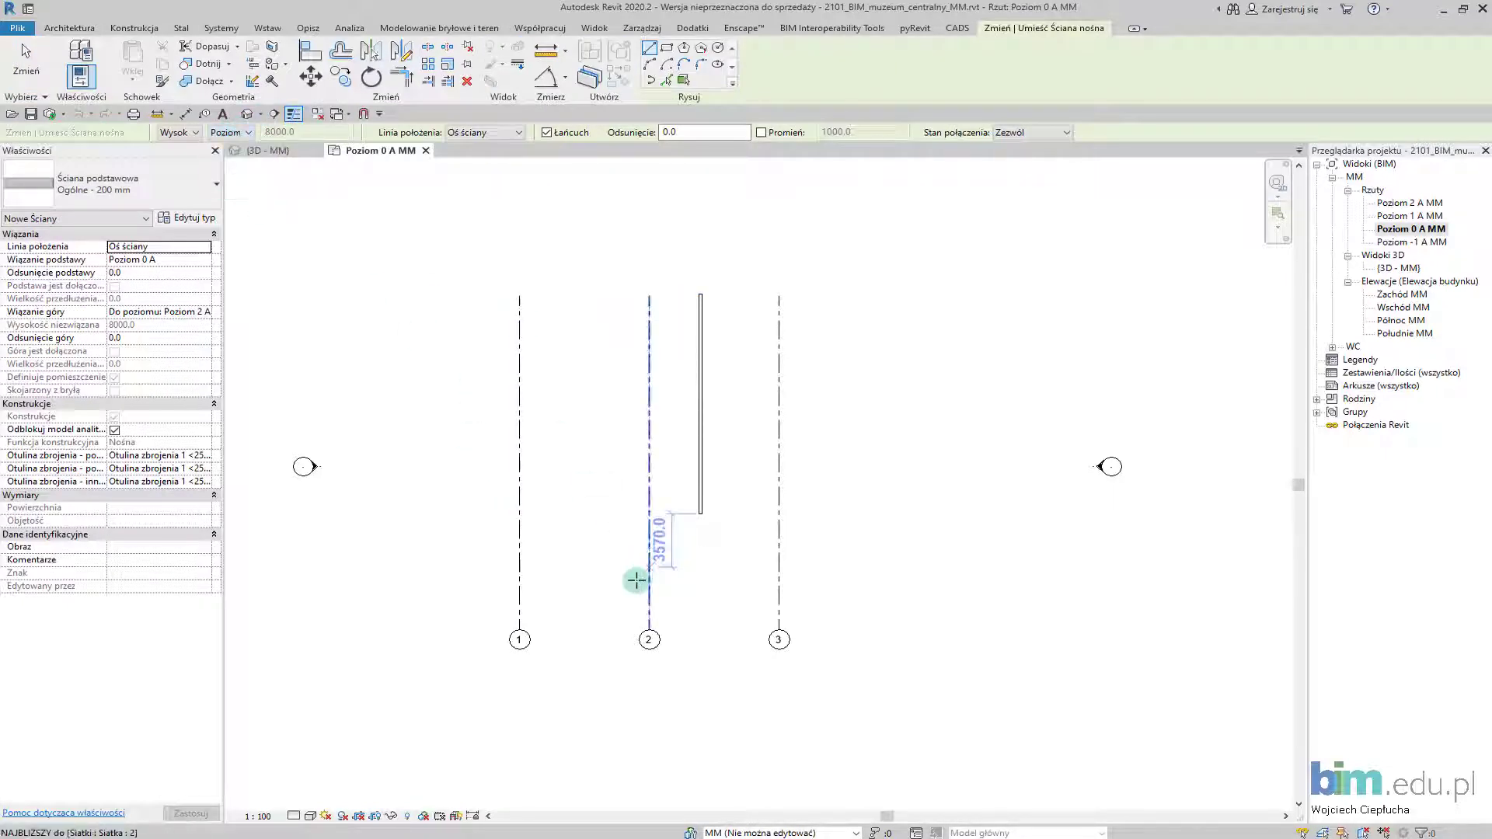
pyautogui.click(520, 574)
pyautogui.click(779, 574)
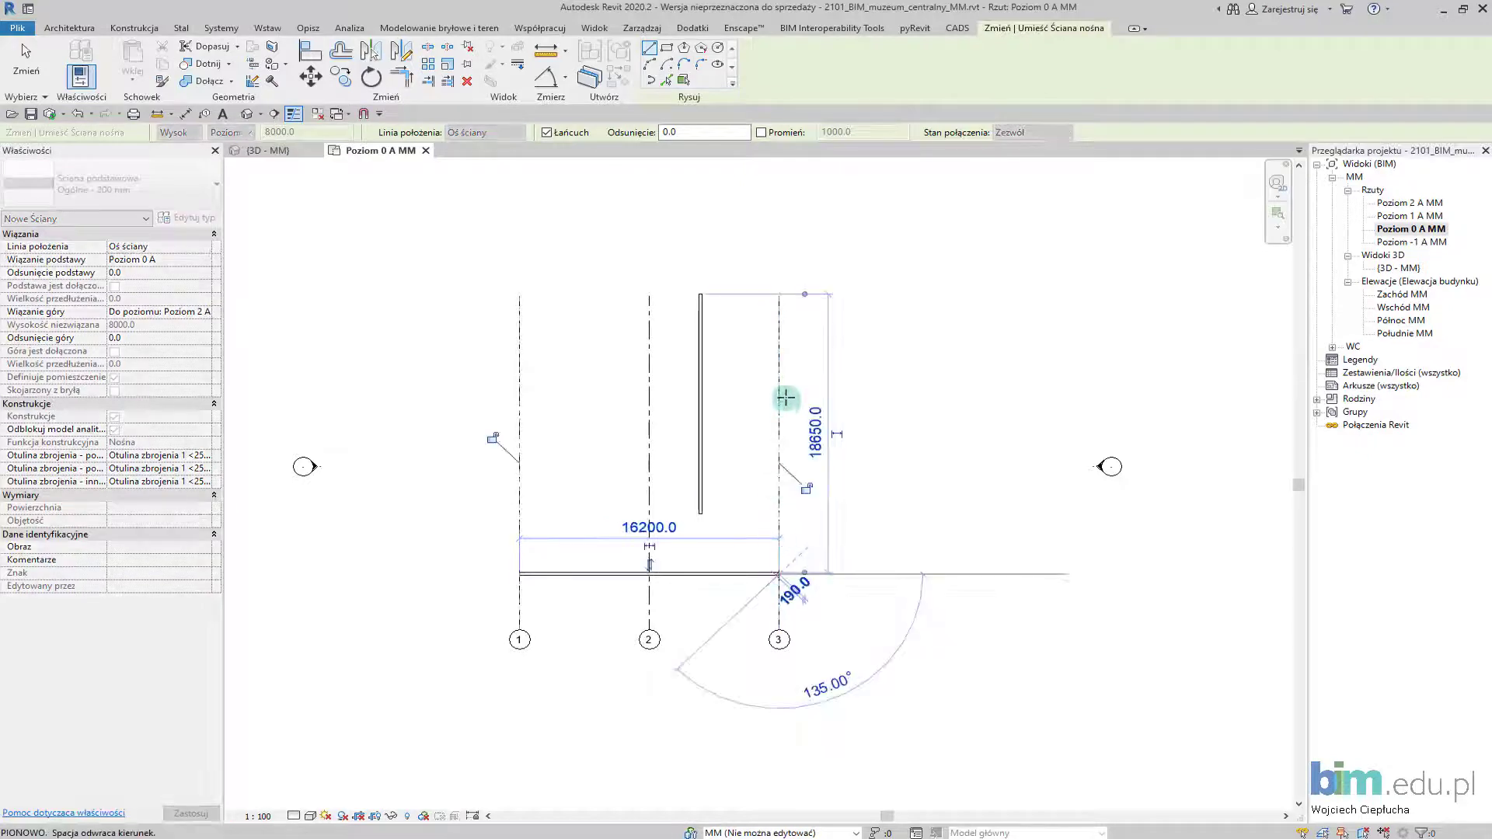
pyautogui.click(779, 348)
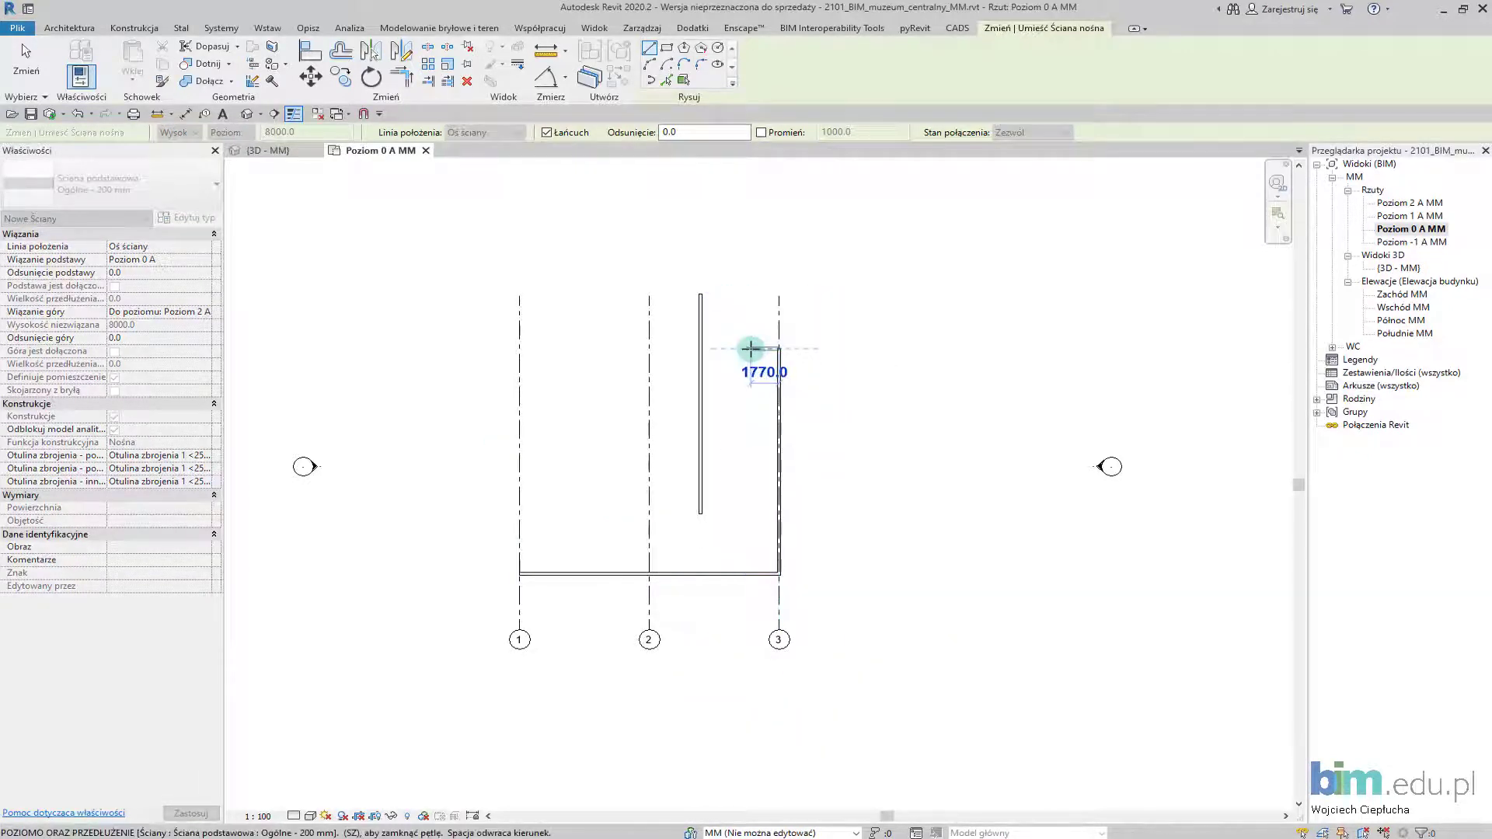
pyautogui.click(750, 202)
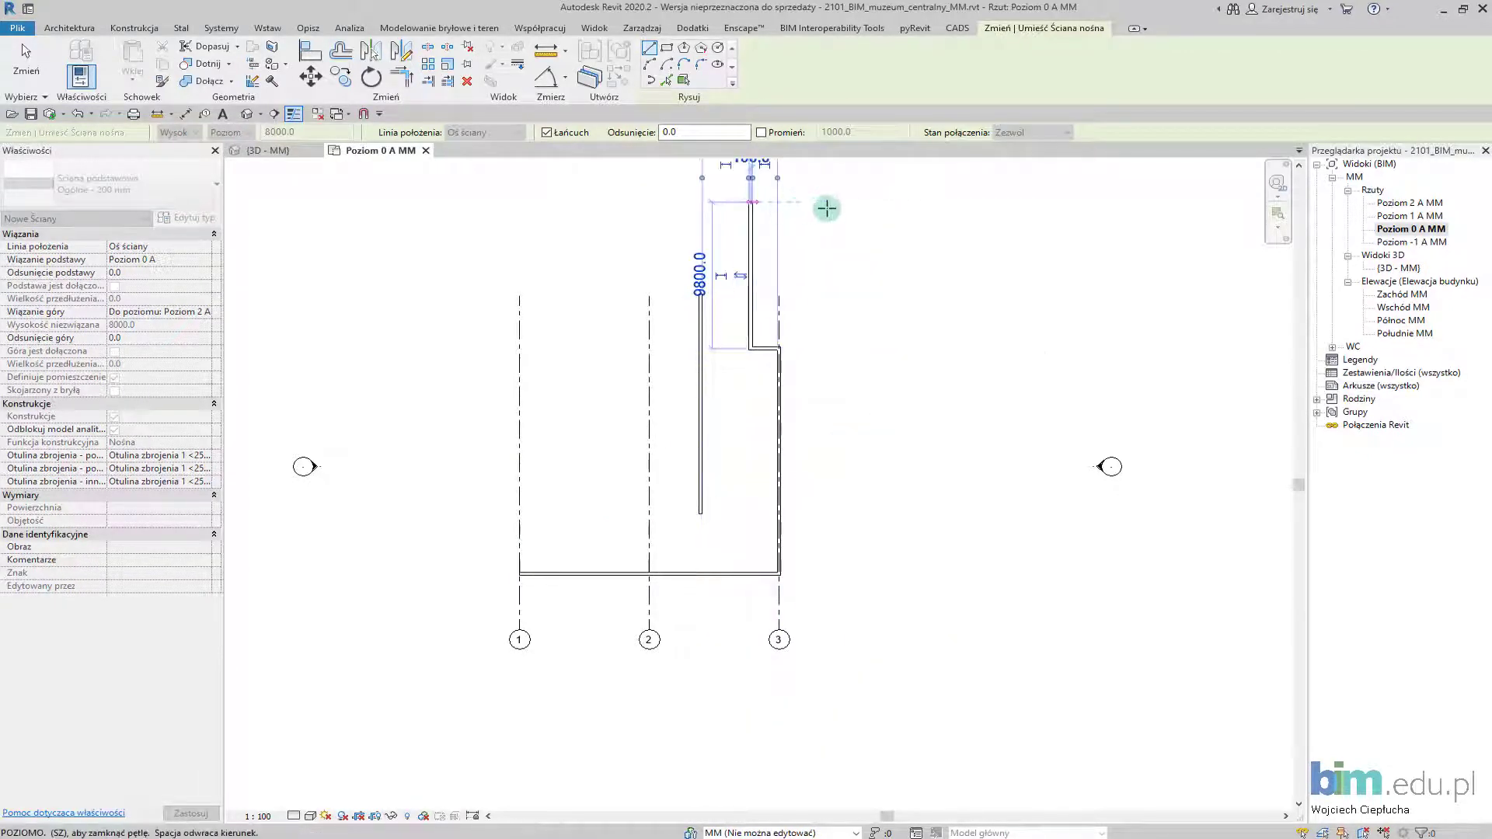
pyautogui.click(841, 205)
pyautogui.press('Escape')
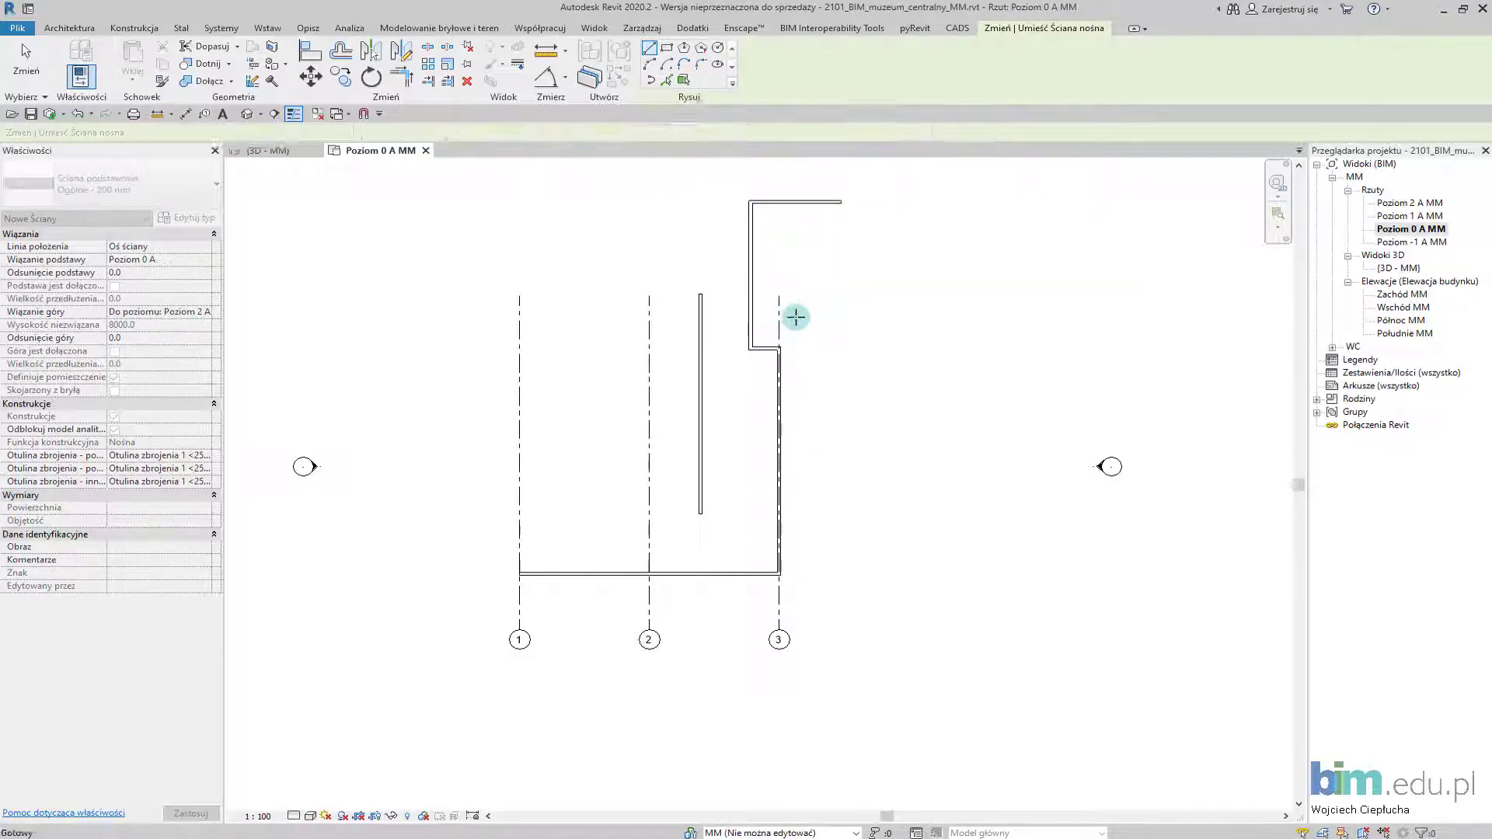
# - In the 3D - MM view, select the tall front wall and low wall to check their worksets
pyautogui.doubleClick(1399, 268)
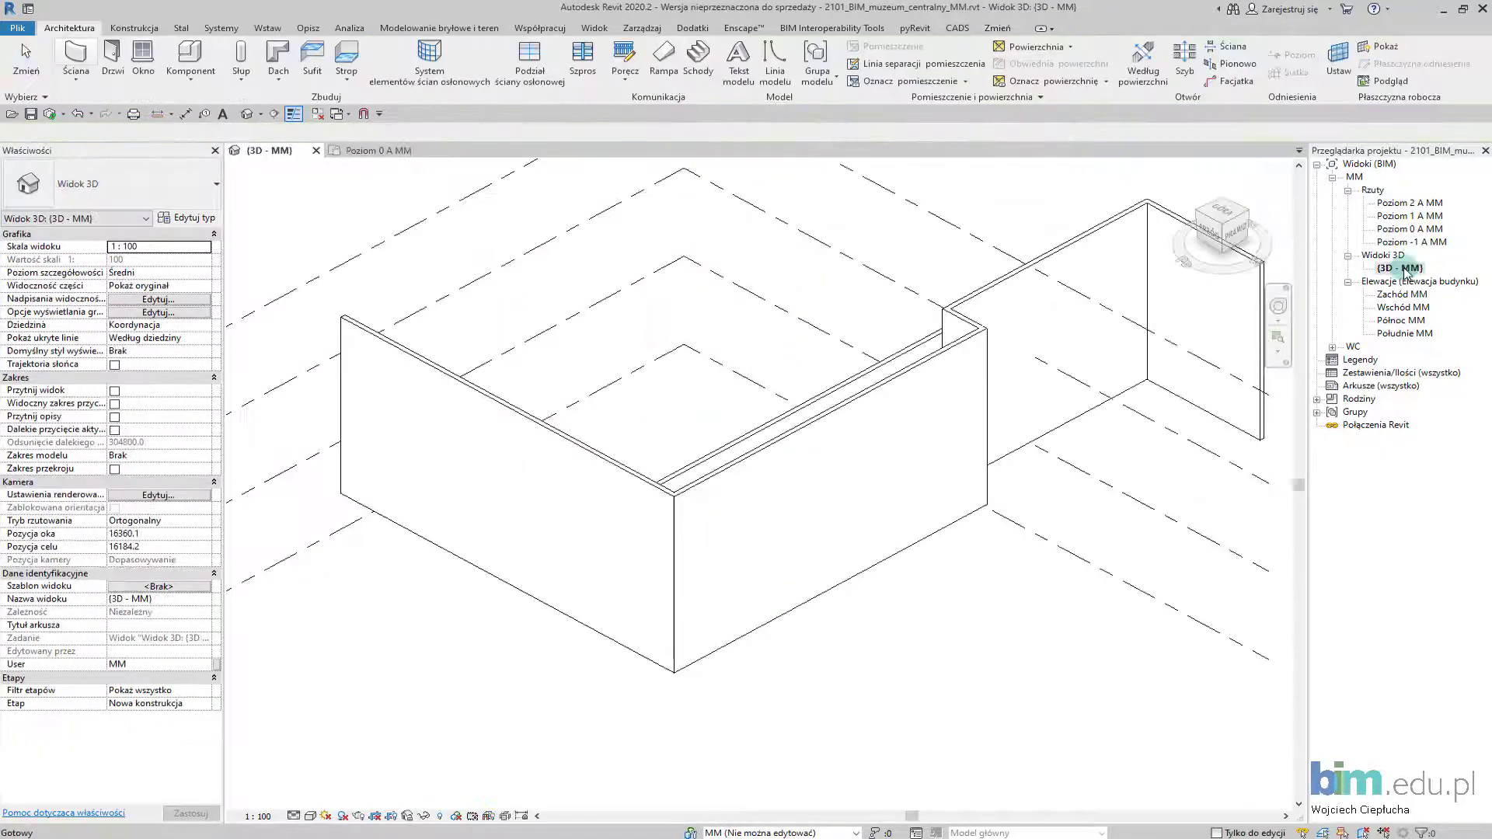
pyautogui.keyDown('shift'); pyautogui.moveTo(785, 362); pyautogui.dragTo(632, 423, button='middle'); pyautogui.keyUp('shift')
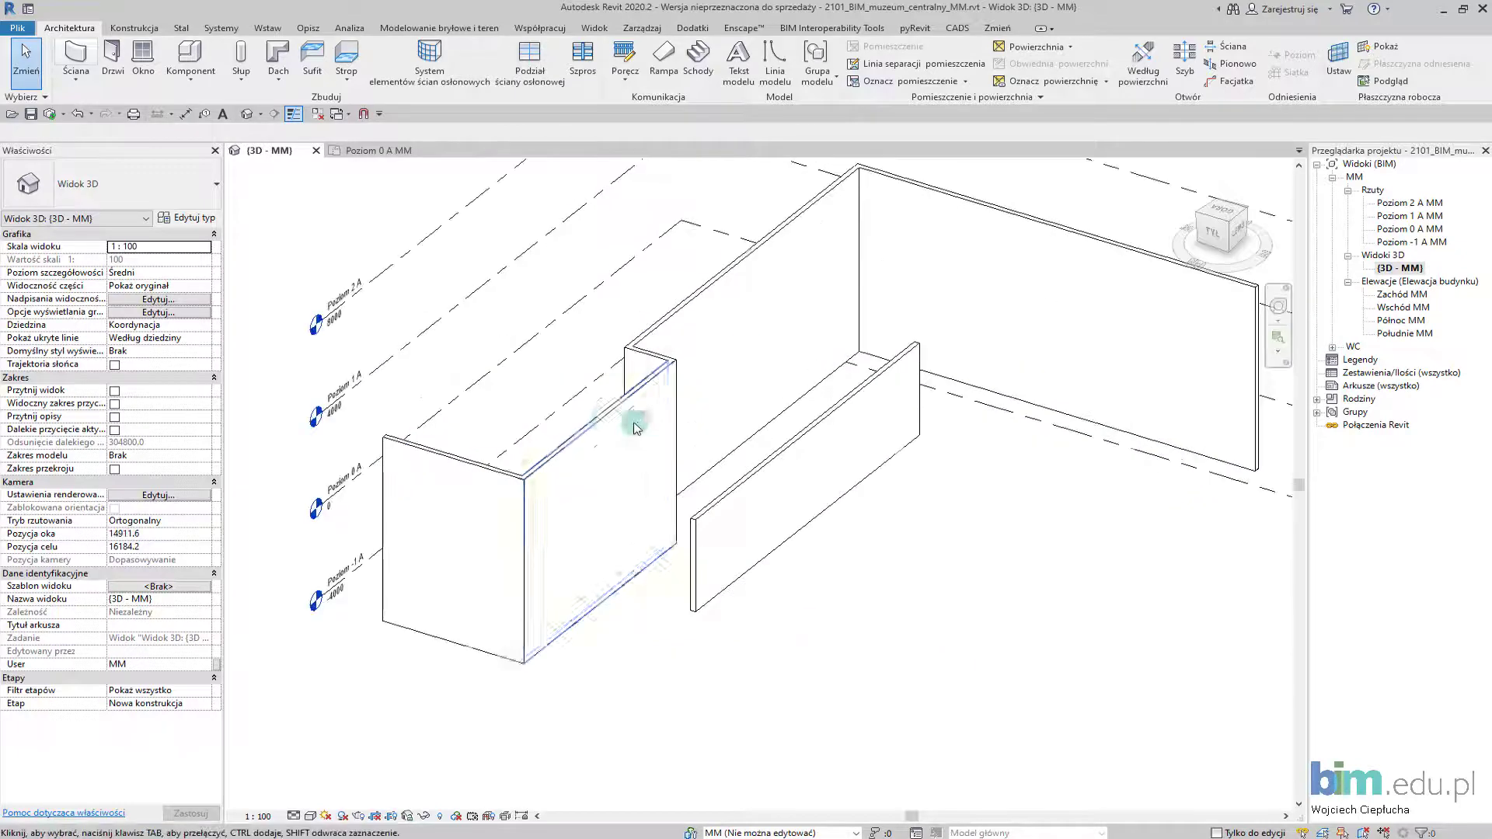
pyautogui.click(604, 423)
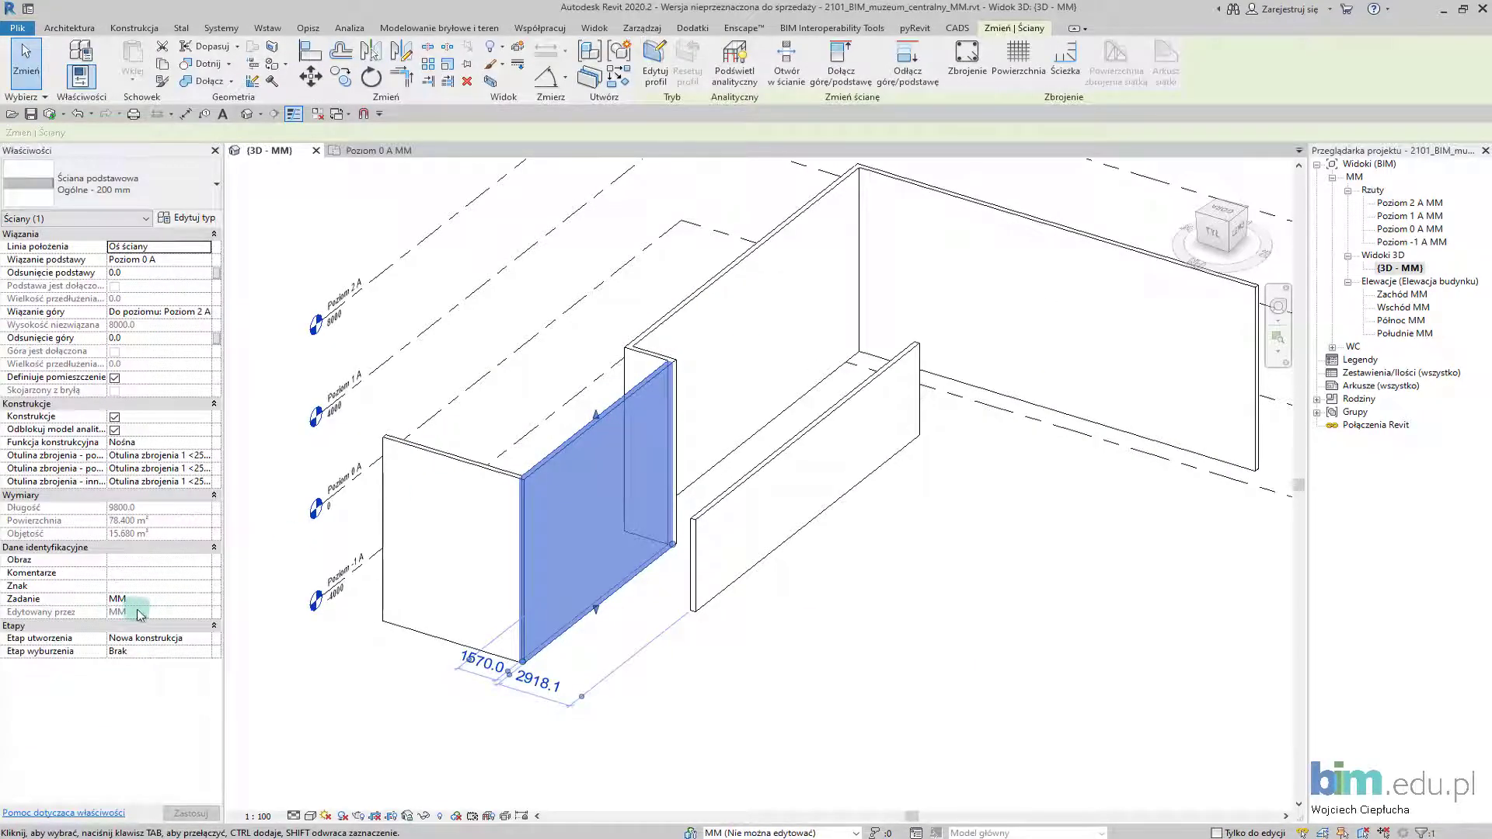
pyautogui.click(776, 519)
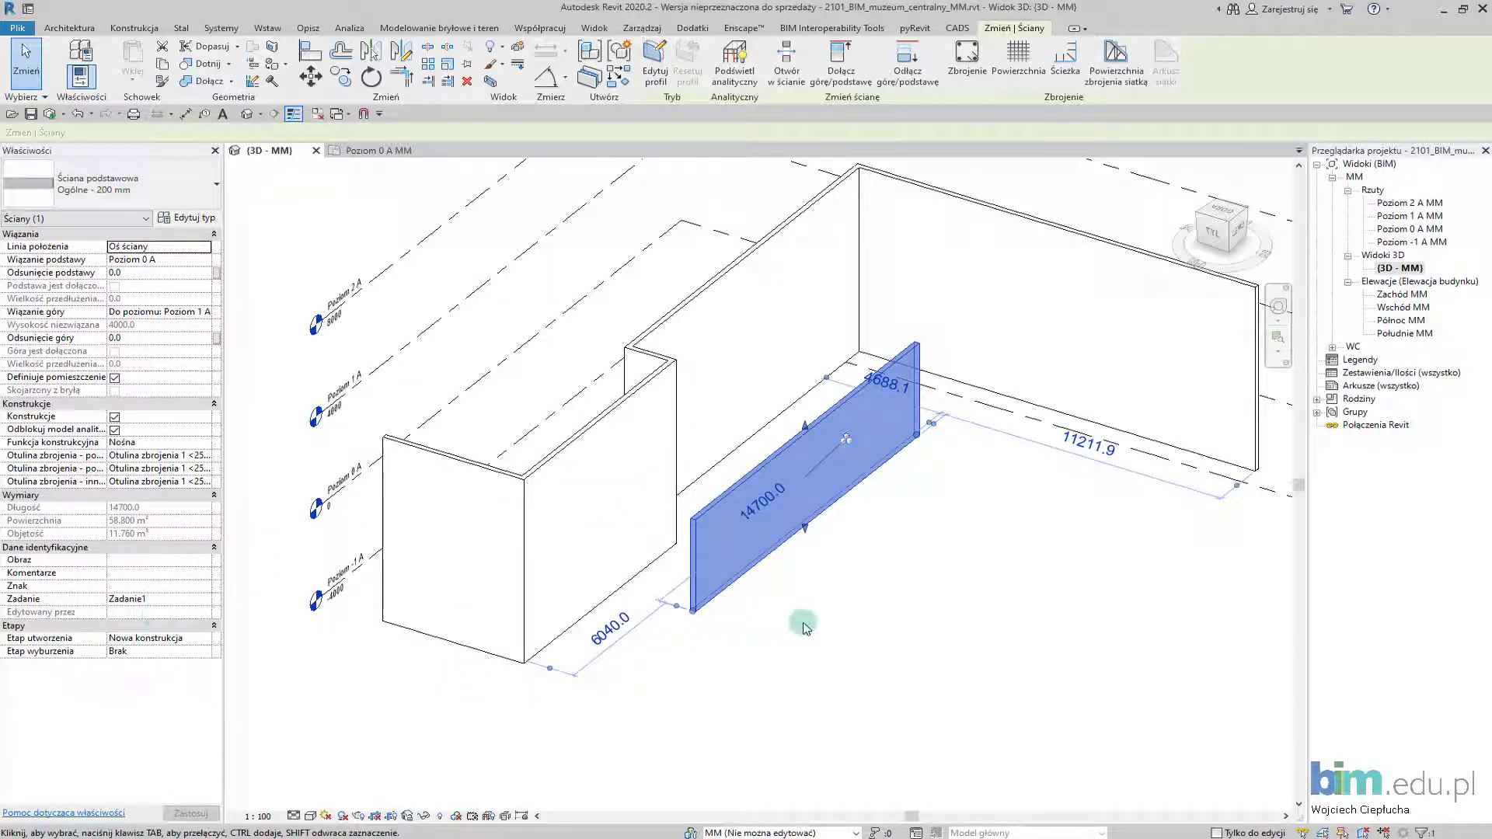
pyautogui.click(706, 614)
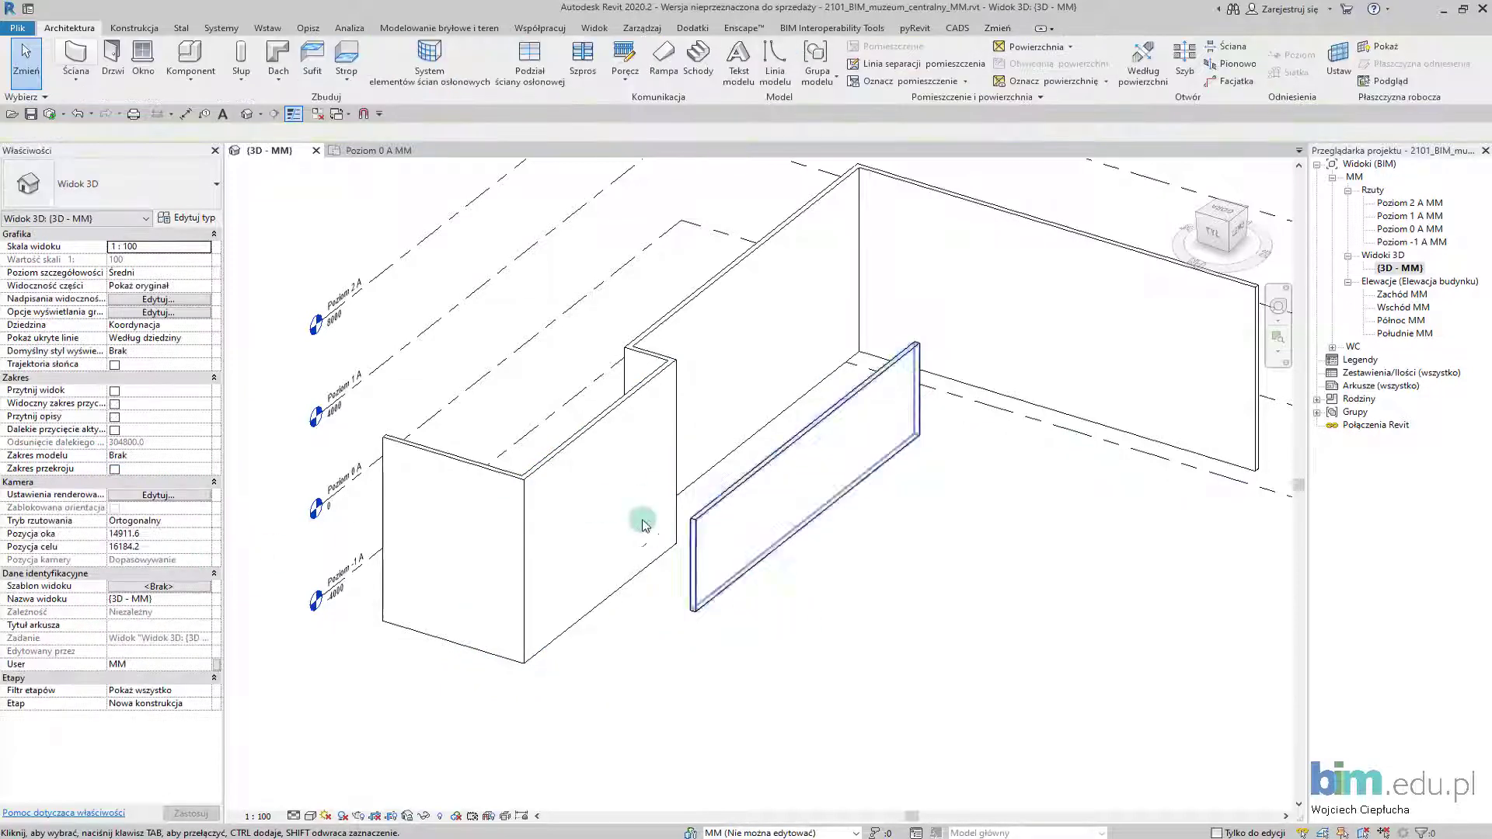
# - Review the project's worksets under Współpracuj > Zadania and cancel without changes
pyautogui.click(548, 29)
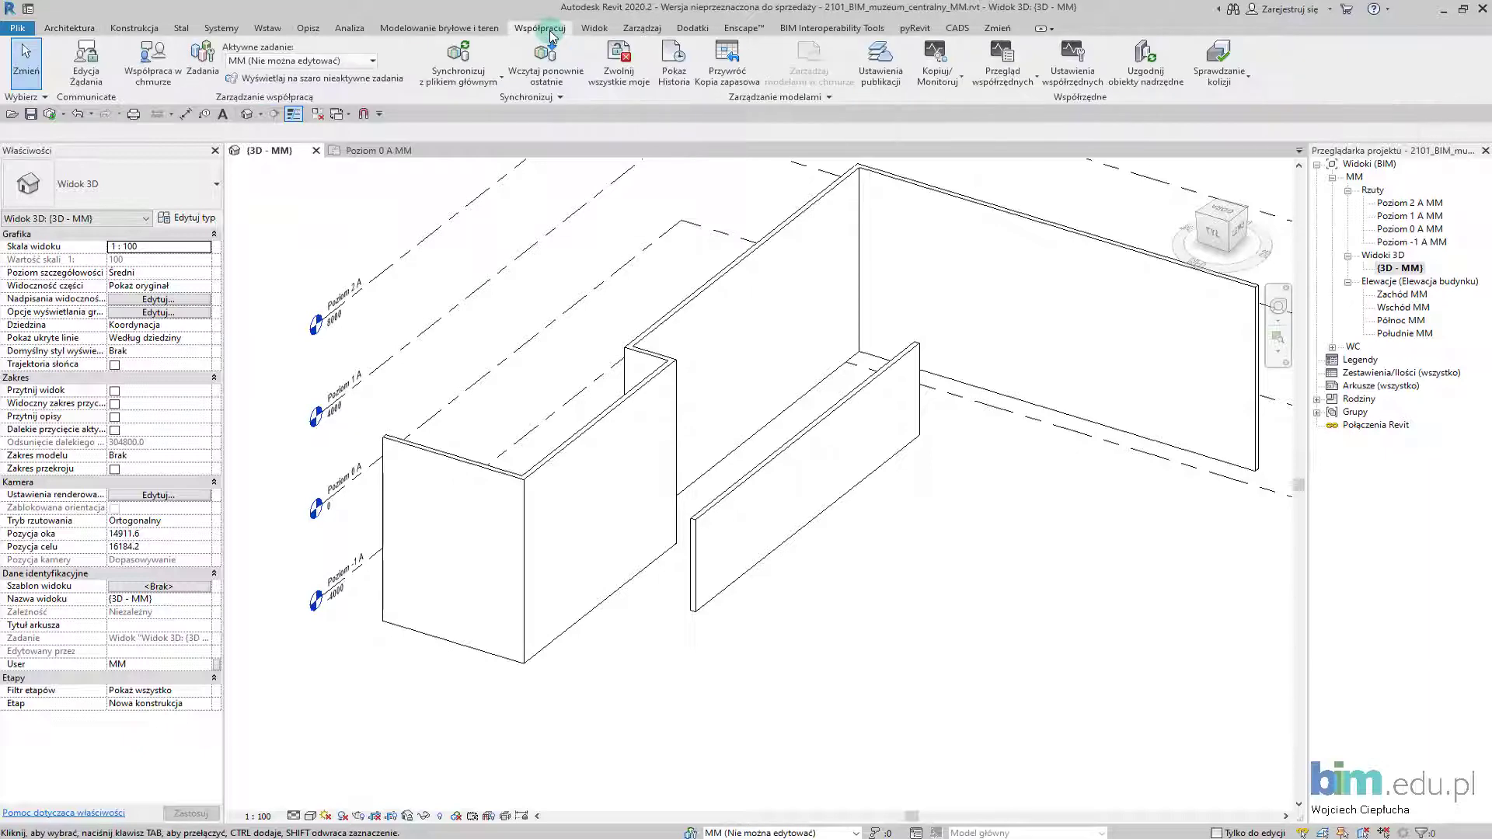
pyautogui.click(202, 58)
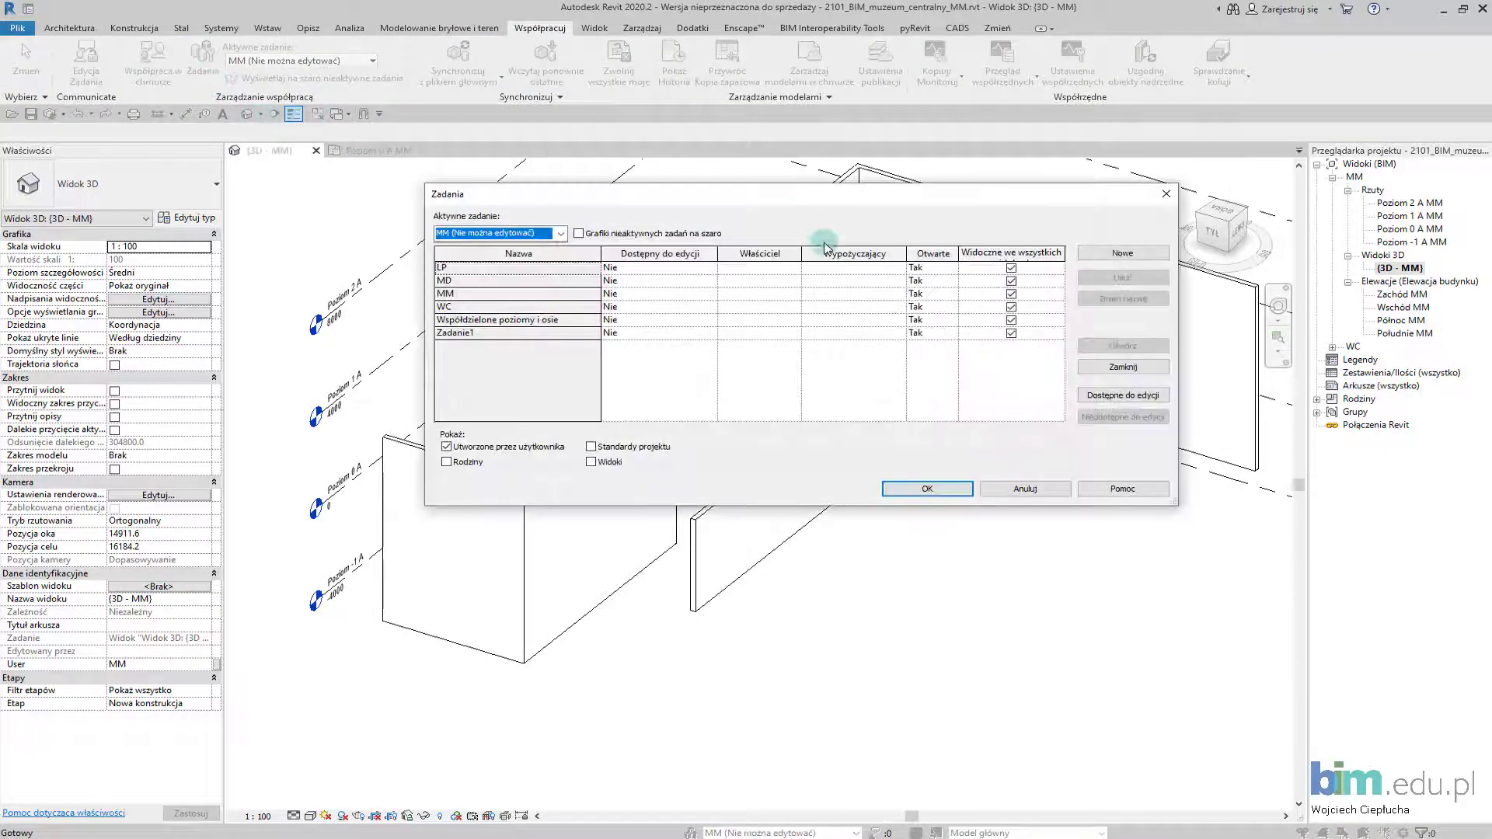
pyautogui.click(1025, 490)
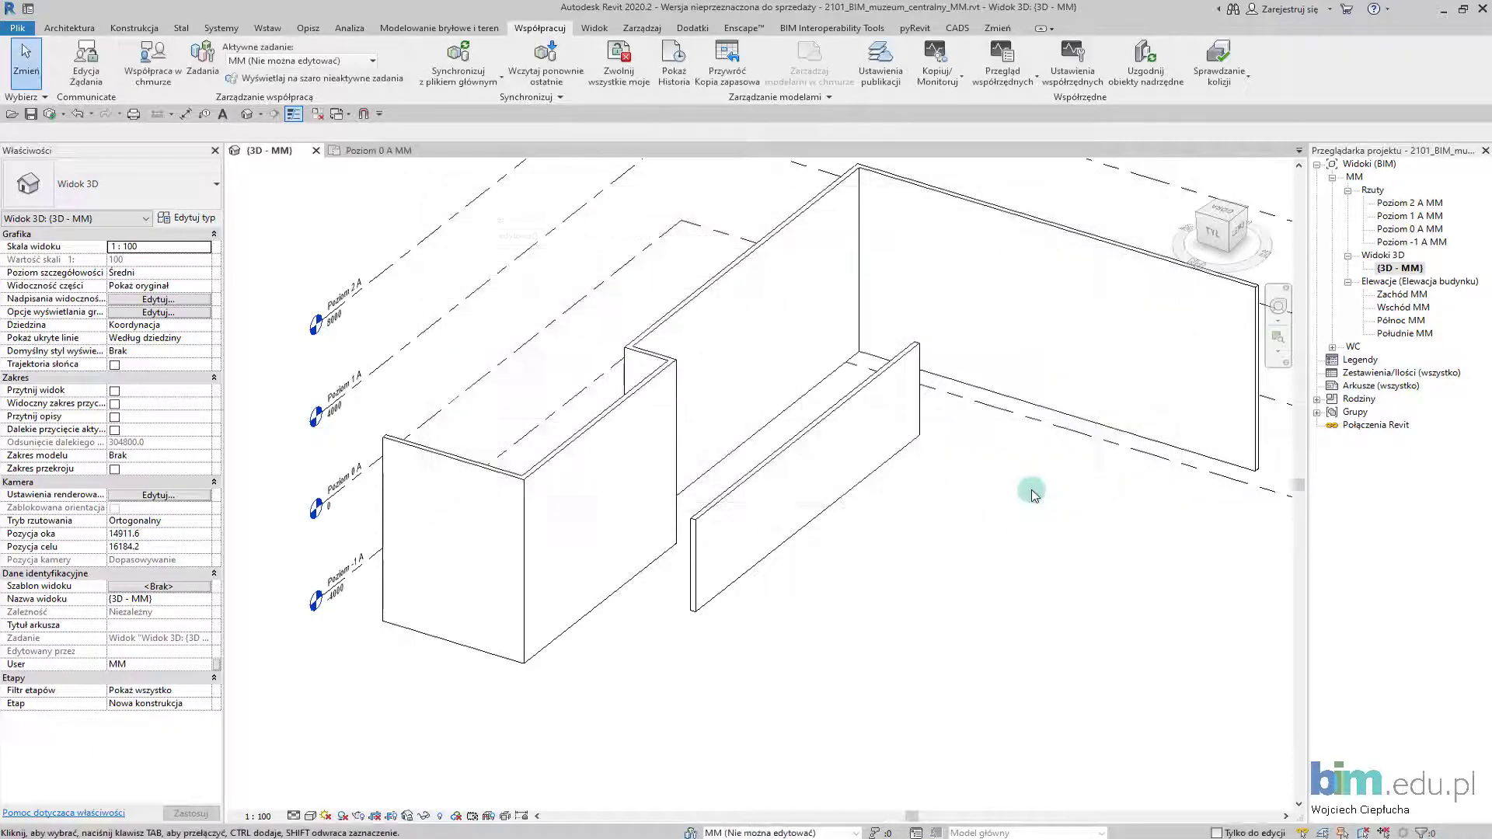
# - Synchronize the newly drawn walls with 2101_BIM_muzeum_centralny.rvt
pyautogui.click(471, 56)
pyautogui.moveTo(748, 305); pyautogui.dragTo(600, 171)
pyautogui.click(590, 385)
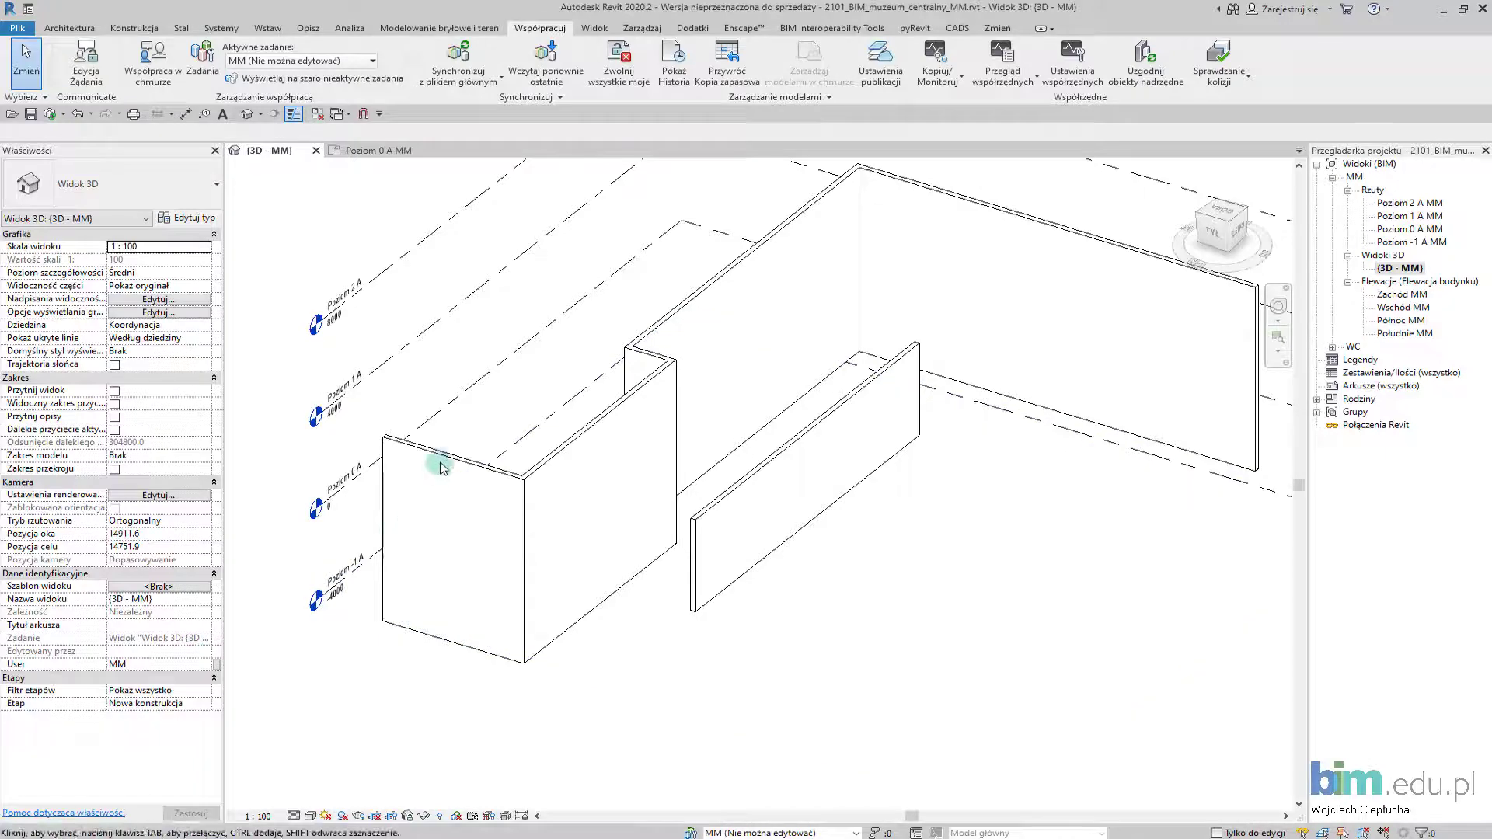
# - Select the front wall and check that its workset is MM with no editor
pyautogui.click(400, 489)
pyautogui.click(140, 601)
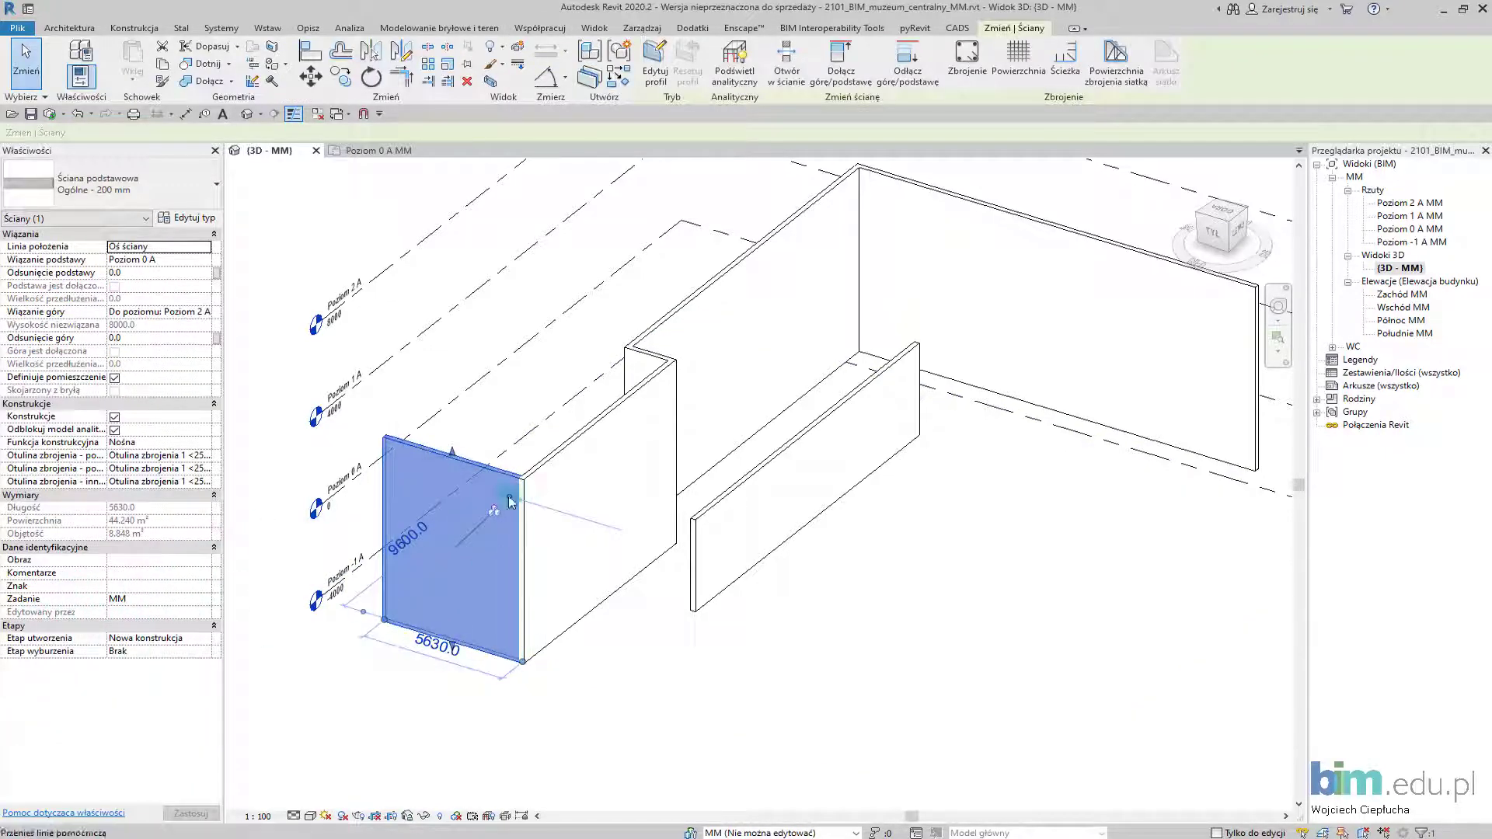
pyautogui.click(645, 673)
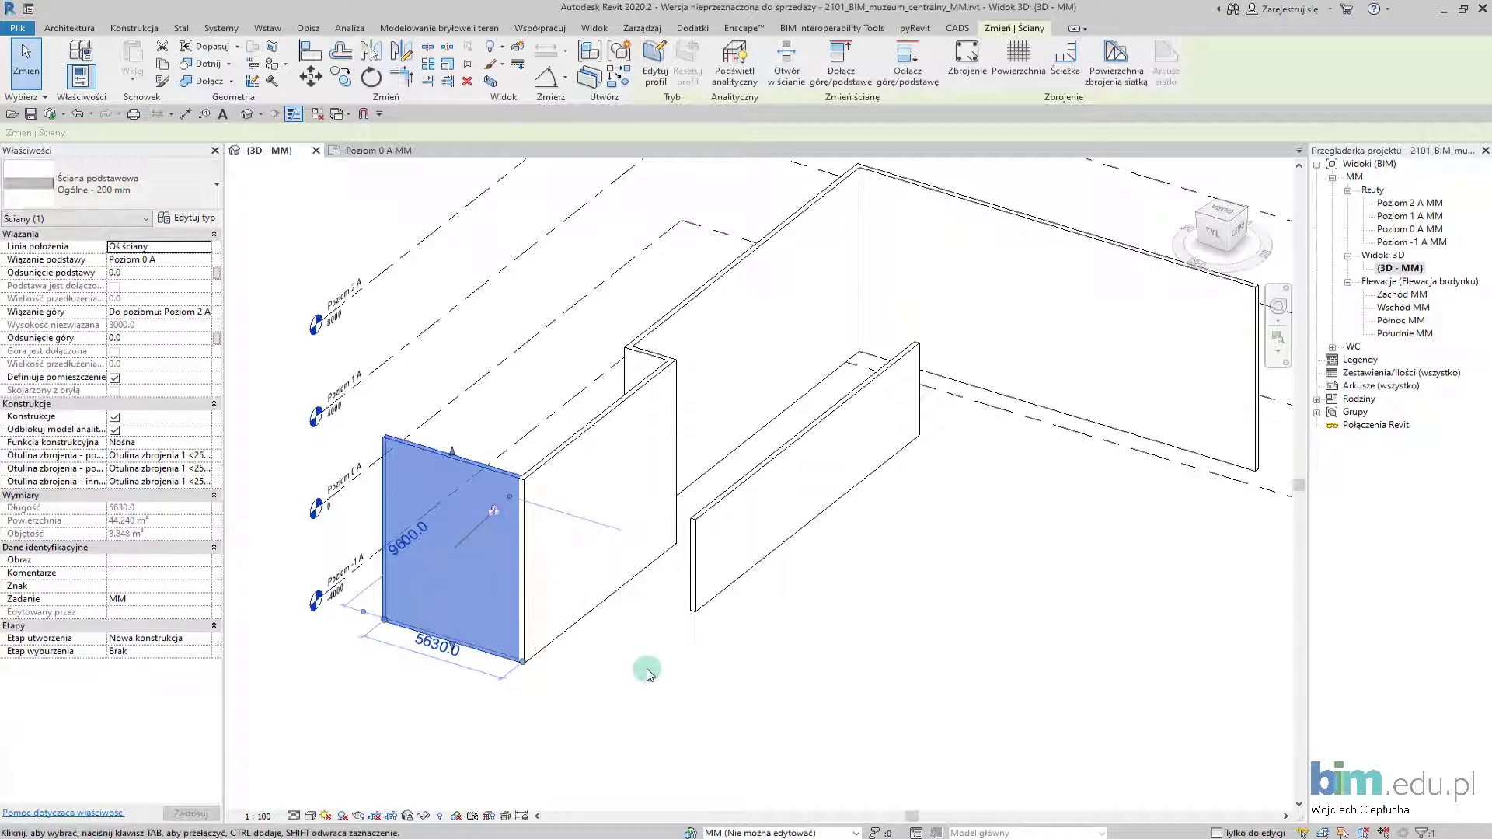
# - Drag the front wall's top handle down by 2917.3 mm in the second user's copy
pyautogui.click(647, 674)
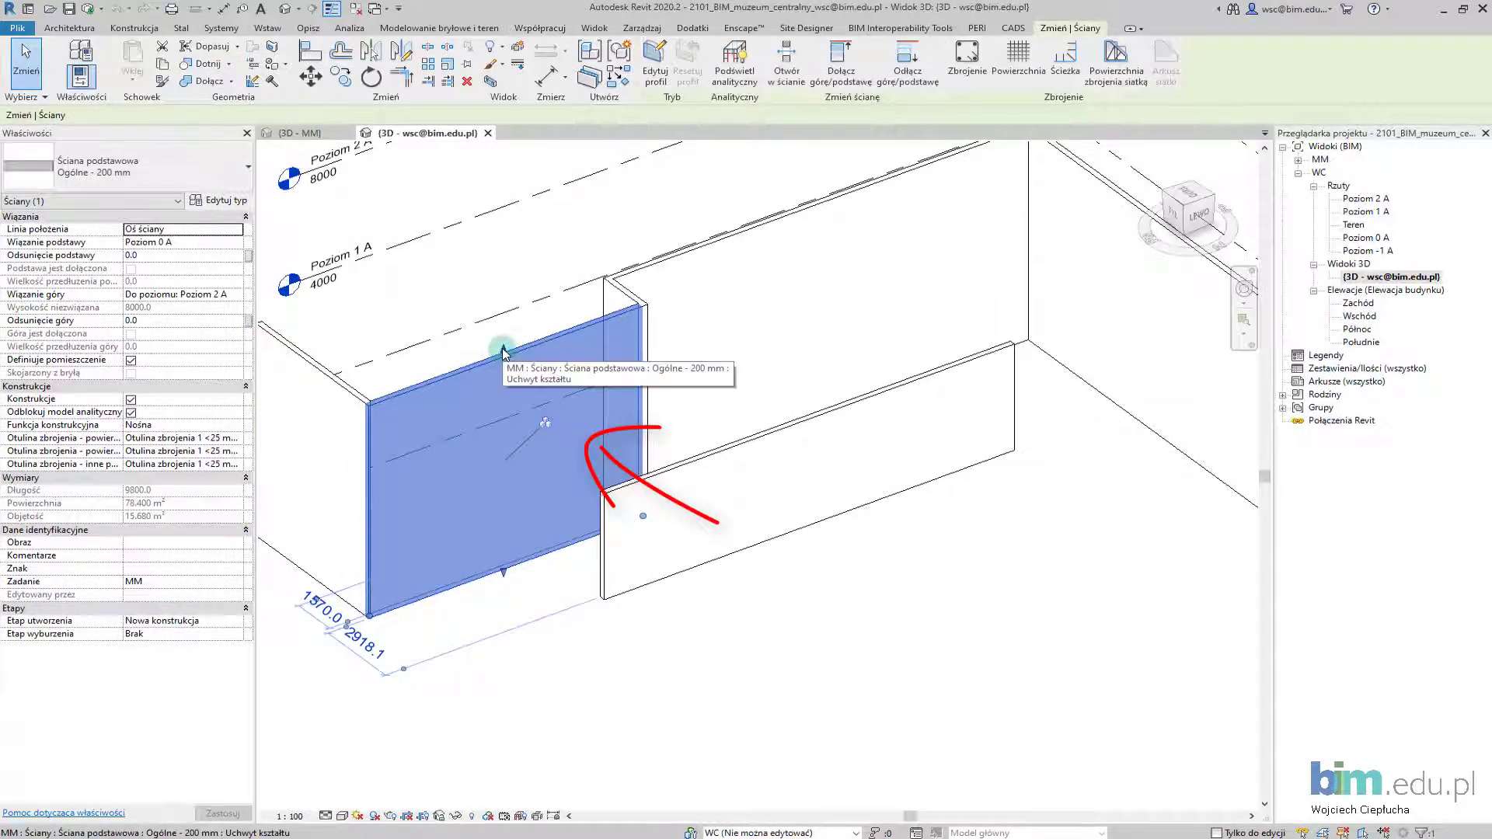
pyautogui.moveTo(502, 352); pyautogui.dragTo(492, 430)
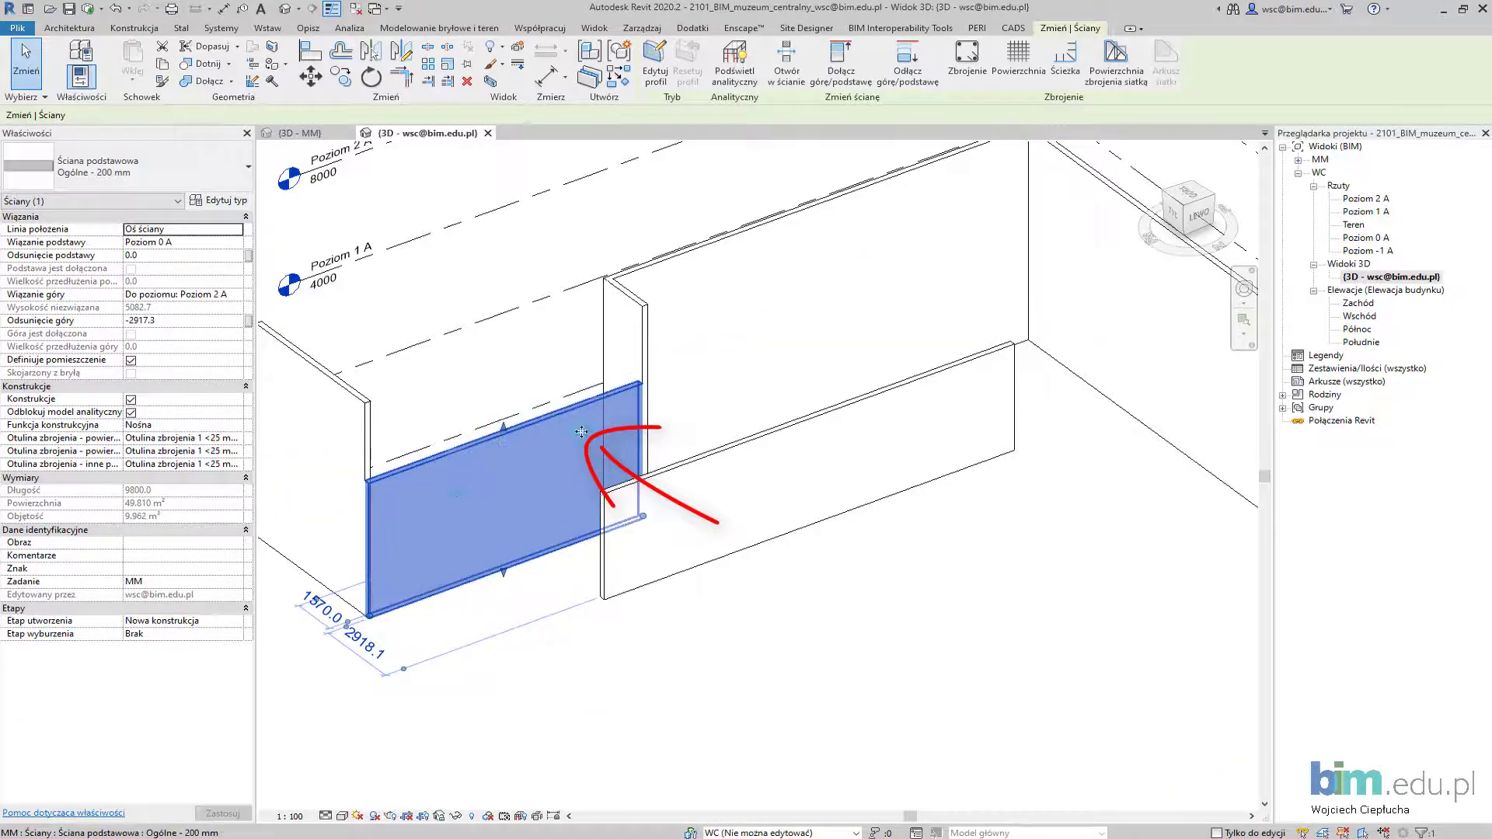
pyautogui.moveTo(461, 492)
pyautogui.keyDown('shift'); pyautogui.mouseDown(button='middle')
pyautogui.moveTo(504, 464)
pyautogui.moveTo(549, 473)
pyautogui.moveTo(317, 575)
pyautogui.mouseUp(button='middle'); pyautogui.keyUp('shift')
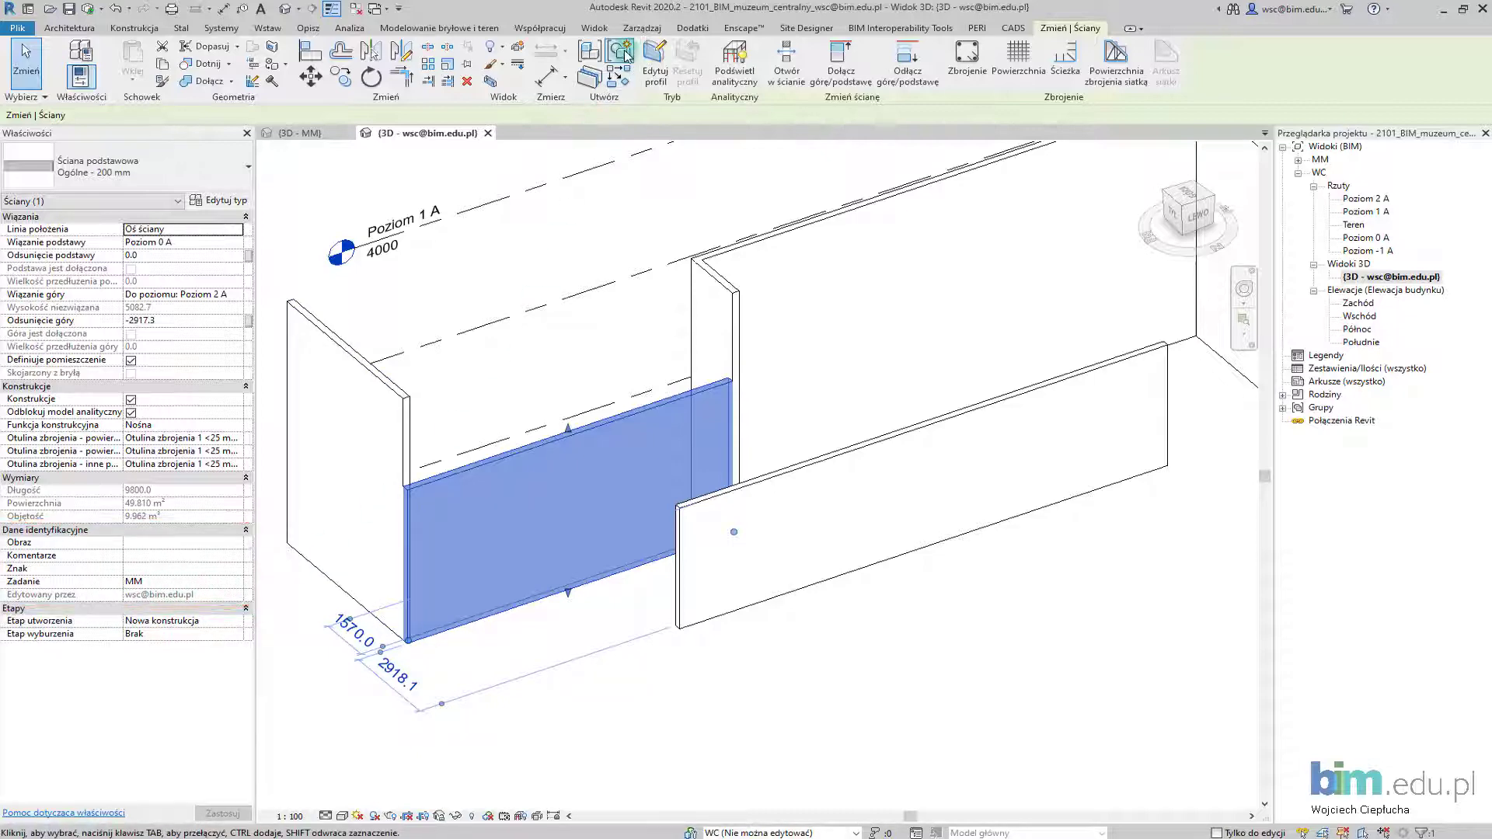
pyautogui.click(539, 28)
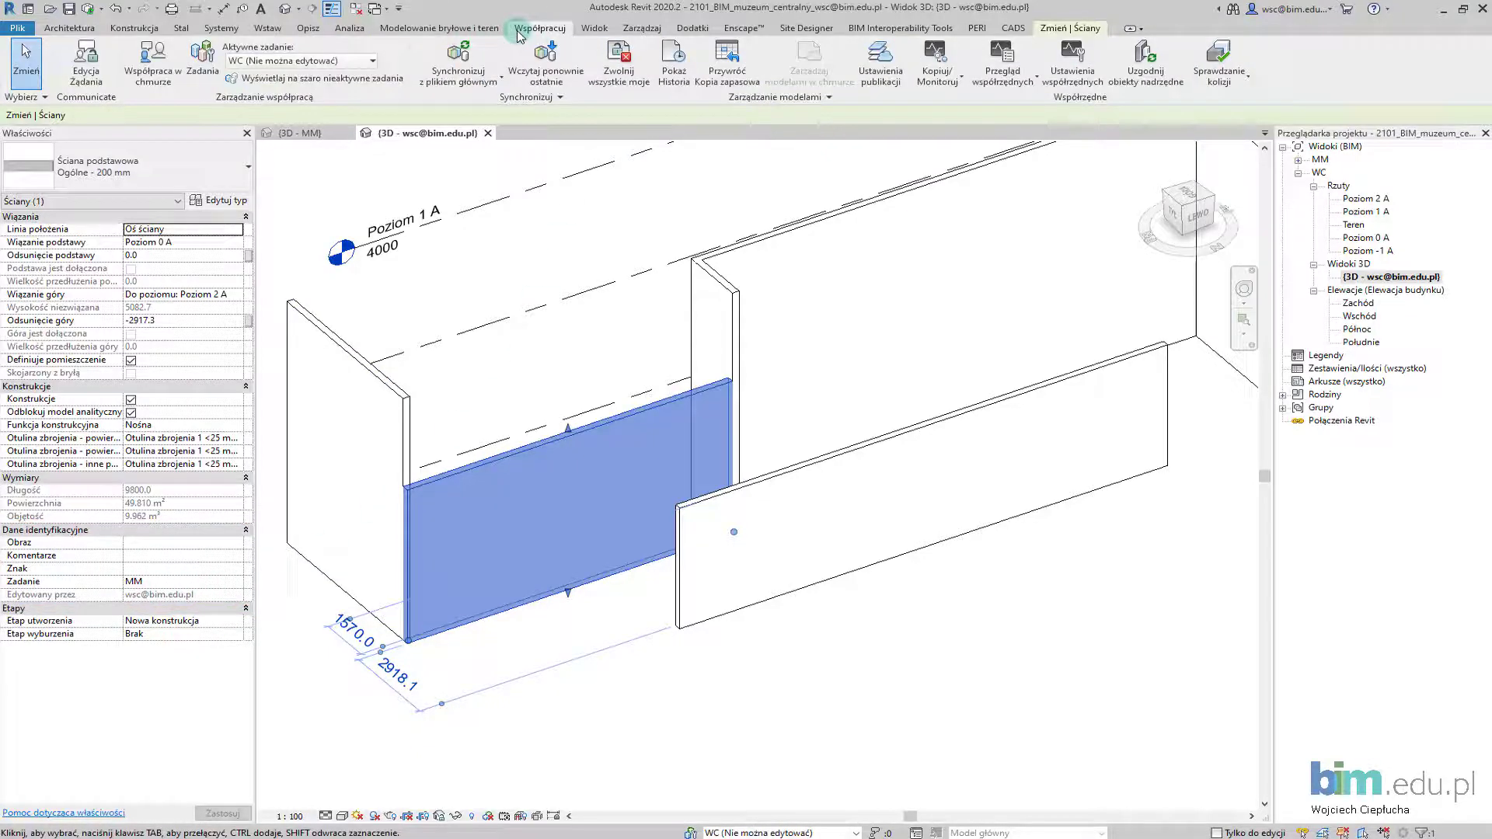
# - Verify in the Worksets dialog that the current user now borrows the MM workset
pyautogui.click(202, 62)
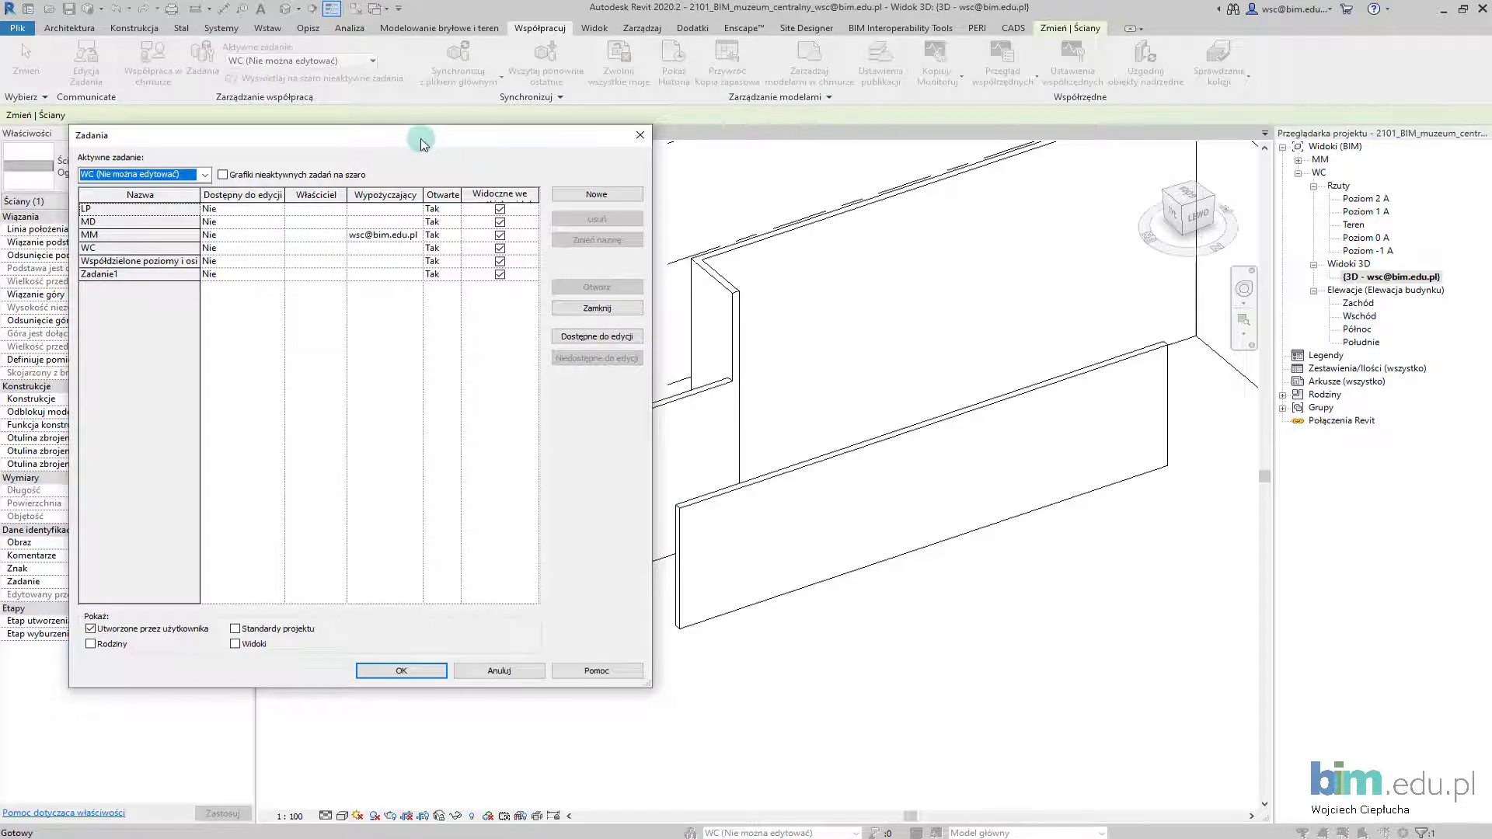
pyautogui.moveTo(422, 143); pyautogui.dragTo(382, 98)
pyautogui.click(66, 192)
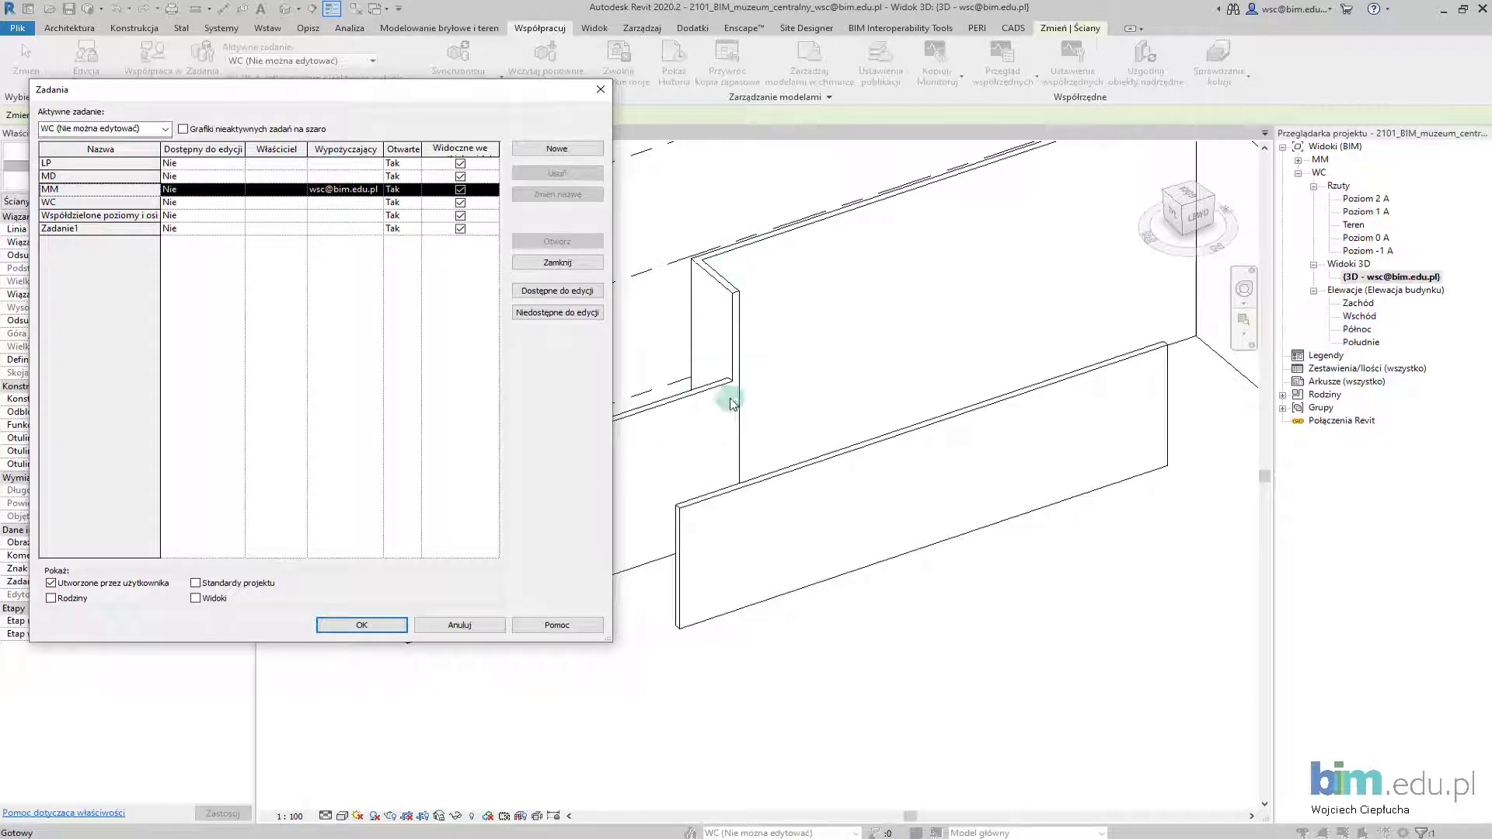
pyautogui.click(387, 626)
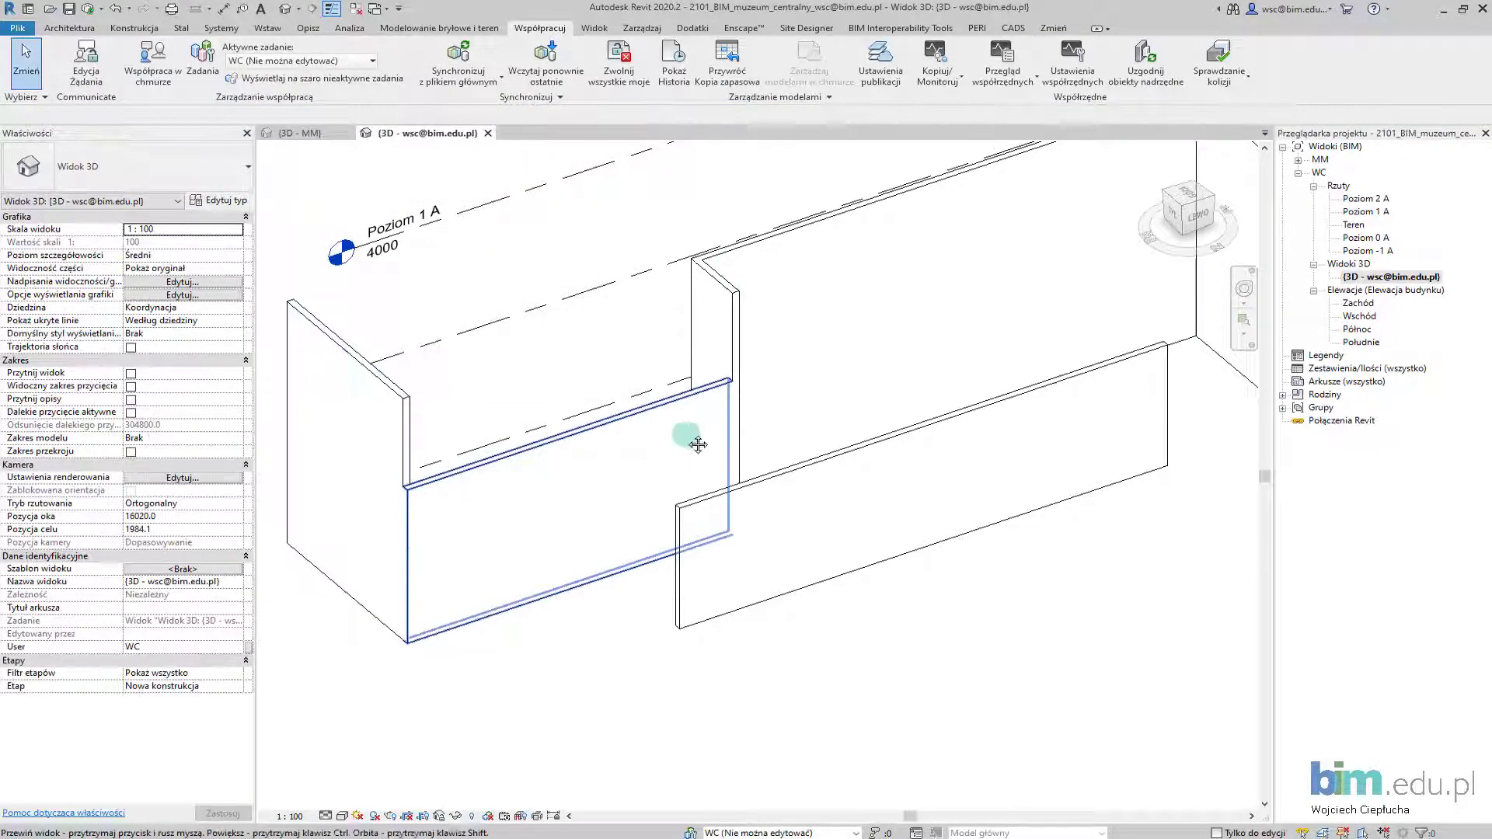
pyautogui.moveTo(562, 413)
pyautogui.keyDown('shift'); pyautogui.mouseDown(button='middle')
pyautogui.moveTo(653, 376)
pyautogui.moveTo(657, 423)
pyautogui.moveTo(667, 373)
pyautogui.moveTo(653, 437)
pyautogui.mouseUp(button='middle'); pyautogui.keyUp('shift')
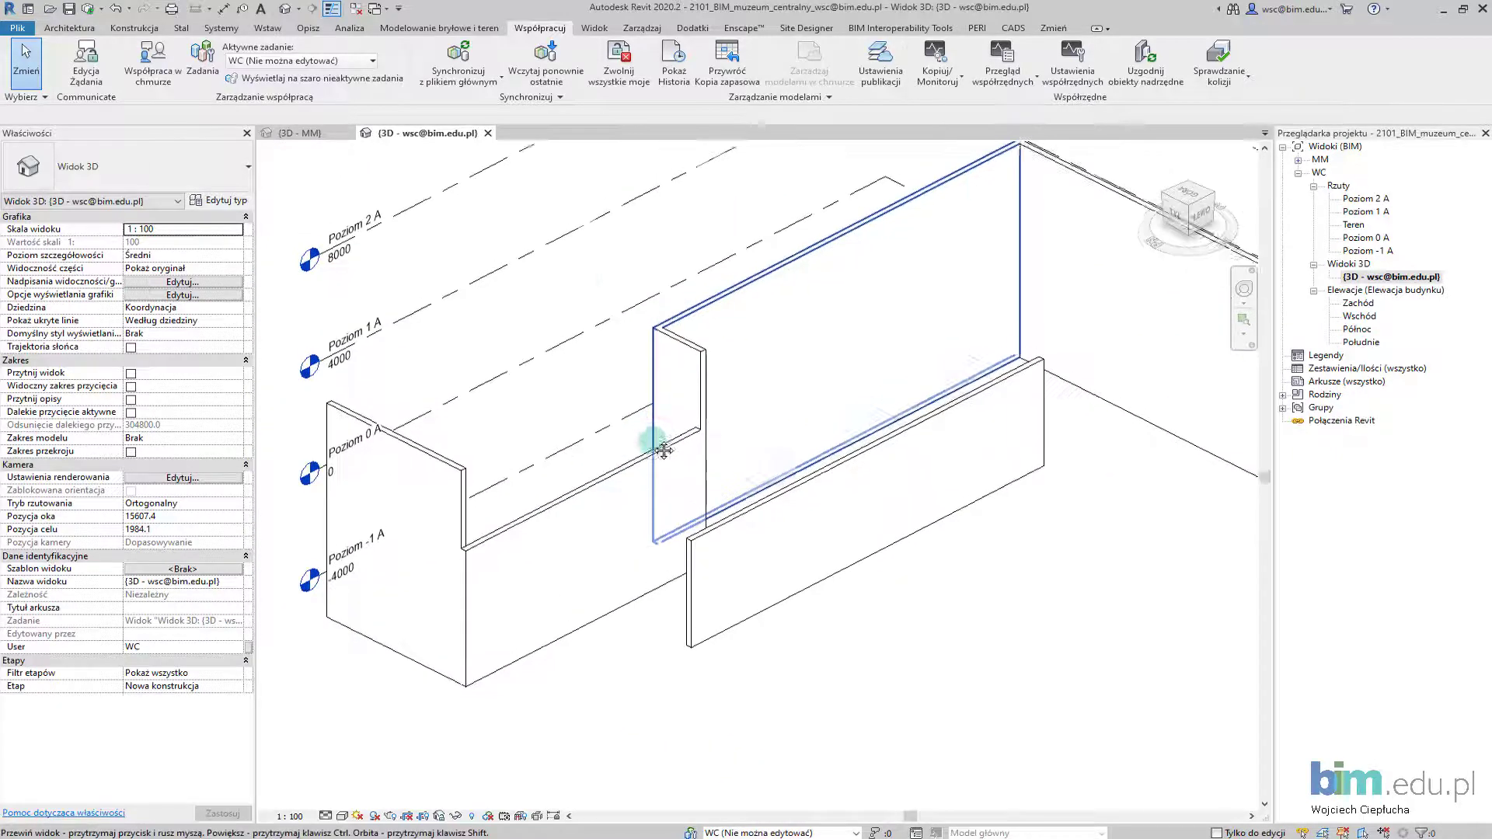
pyautogui.click(473, 52)
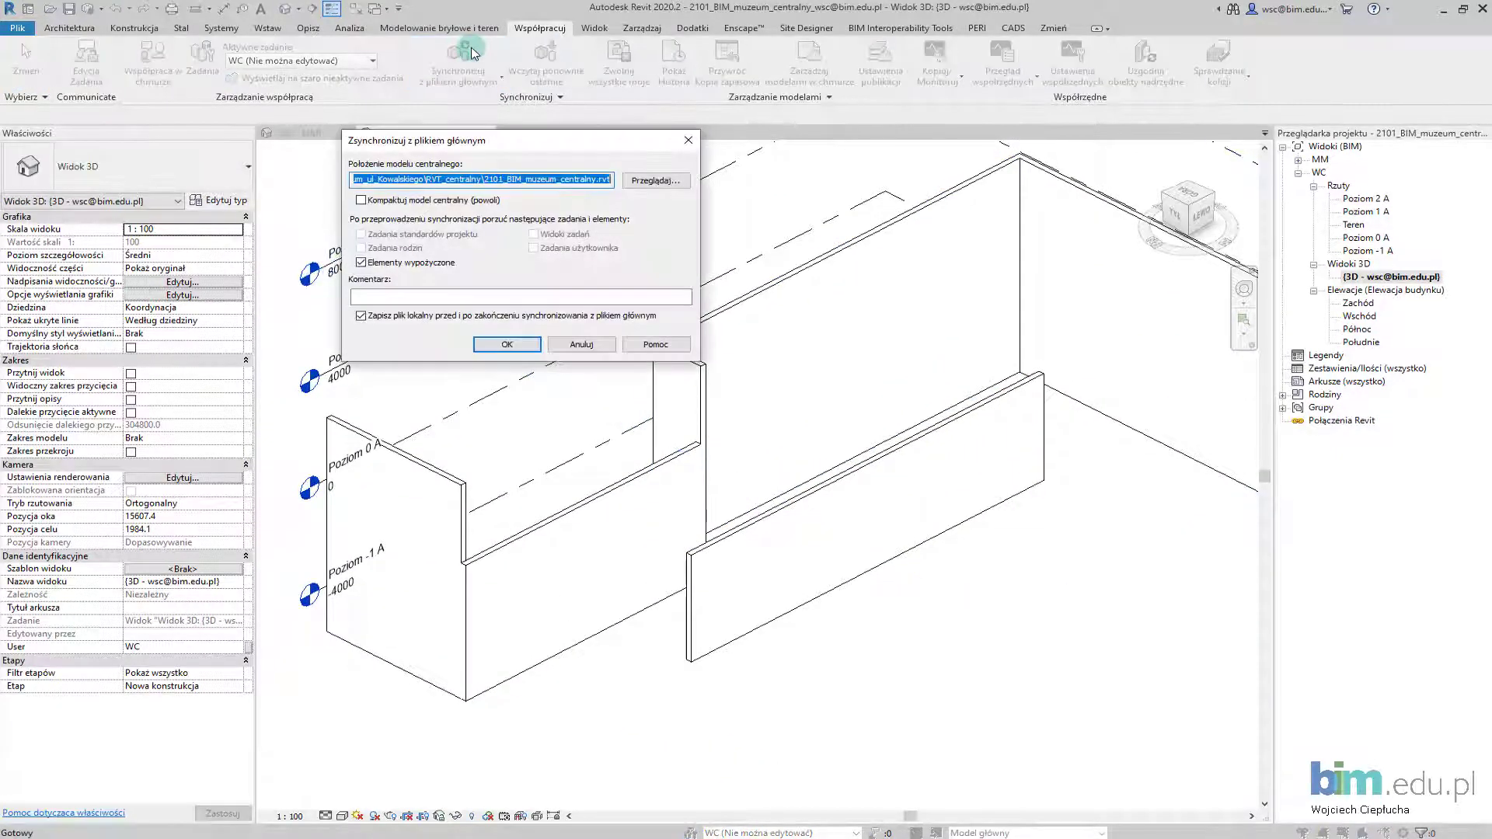
# - Synchronize the lowered front wall to 2101_BIM_muzeum_centralny.rvt, relinquishing borrowed elements
pyautogui.moveTo(497, 130); pyautogui.dragTo(879, 115)
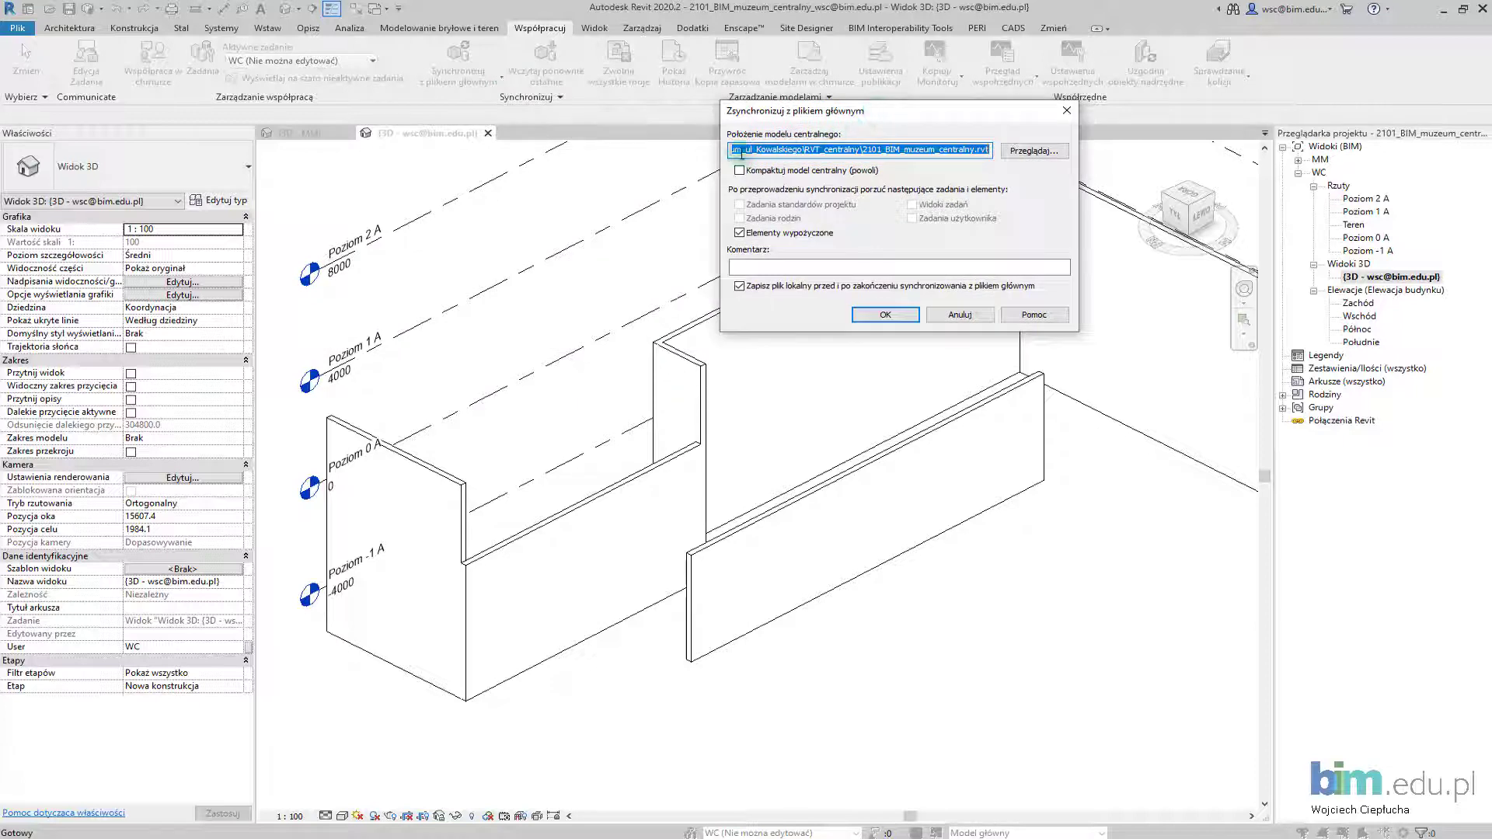
pyautogui.click(853, 314)
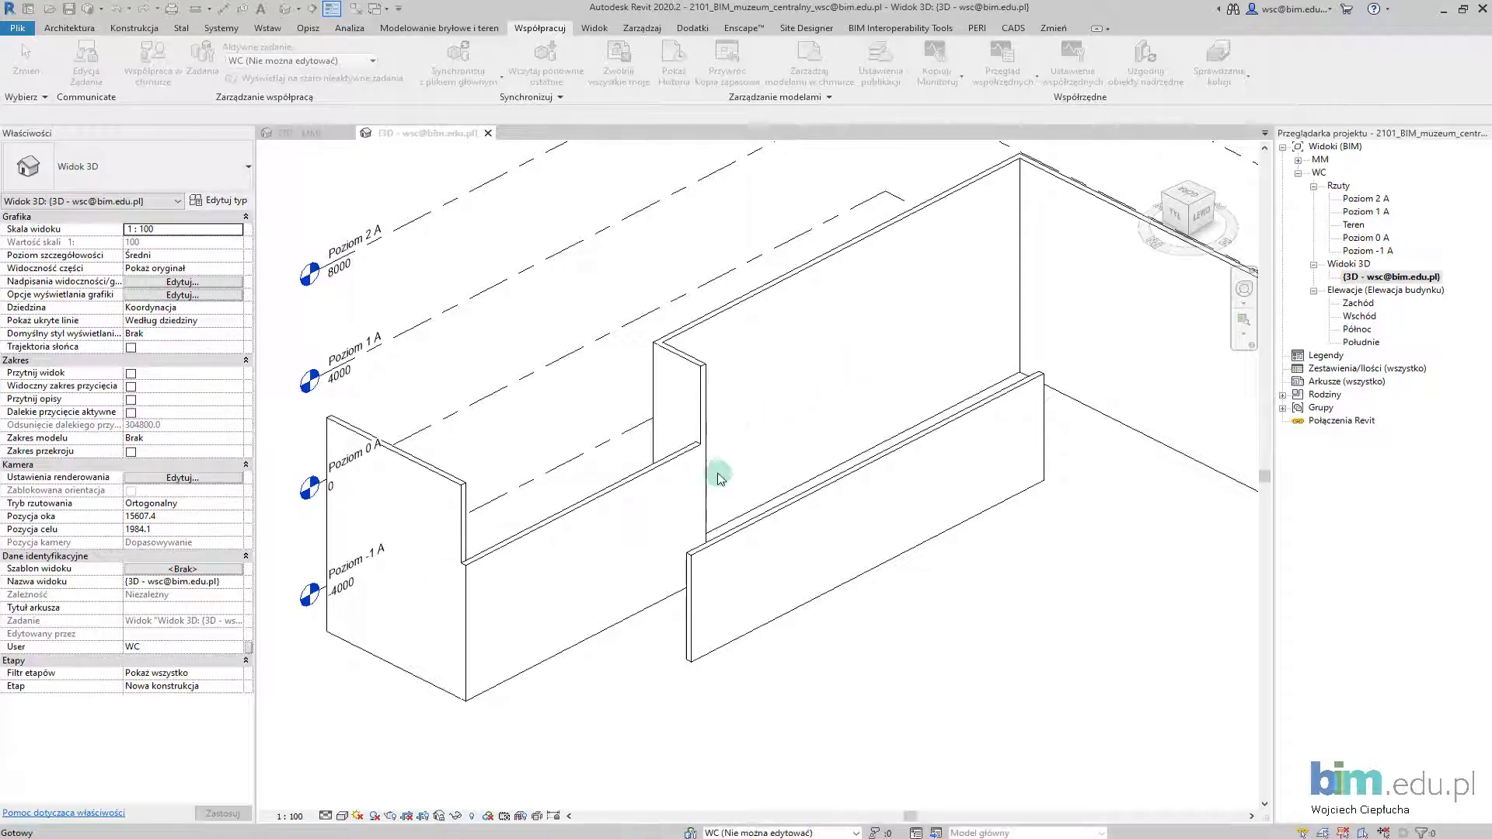
pyautogui.moveTo(719, 408)
pyautogui.keyDown('shift'); pyautogui.mouseDown(button='middle')
pyautogui.moveTo(982, 380)
pyautogui.moveTo(793, 423)
pyautogui.moveTo(790, 389)
pyautogui.moveTo(859, 403)
pyautogui.moveTo(855, 419)
pyautogui.mouseUp(button='middle'); pyautogui.keyUp('shift')
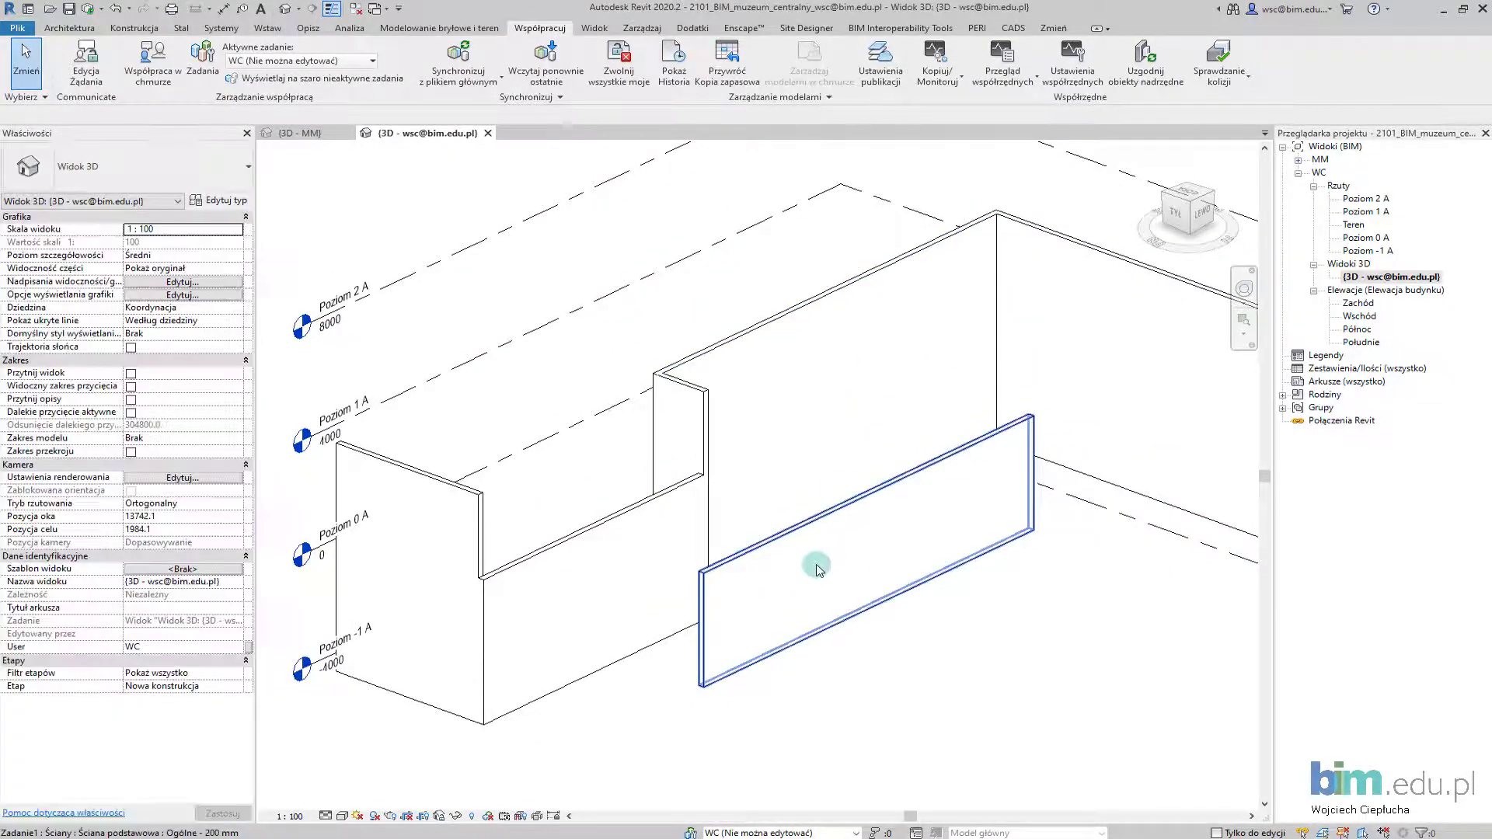
# - Switch the 3D view's worksharing display to colour walls by workset
pyautogui.click(488, 816)
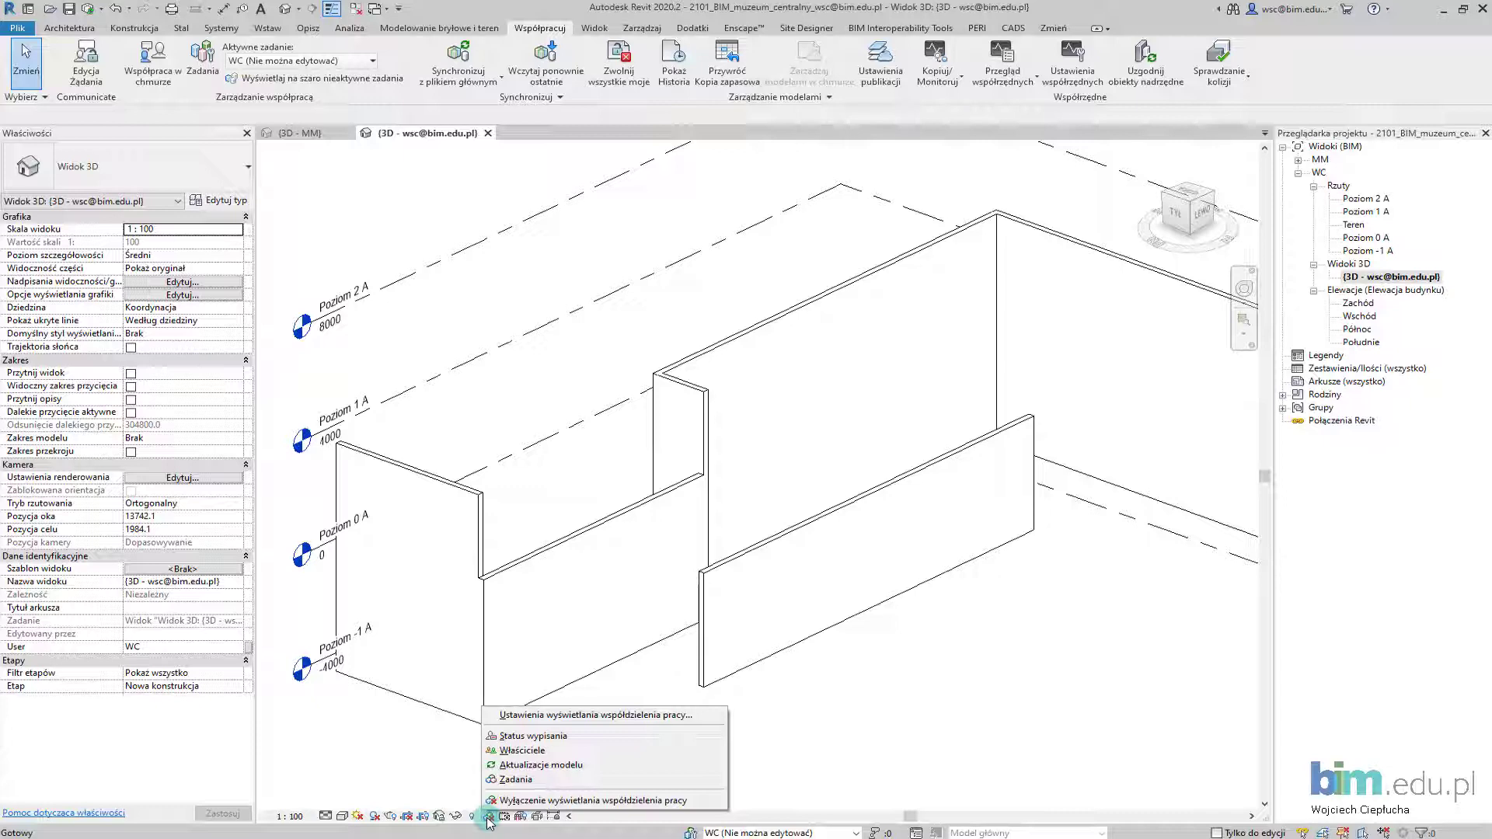
pyautogui.click(516, 780)
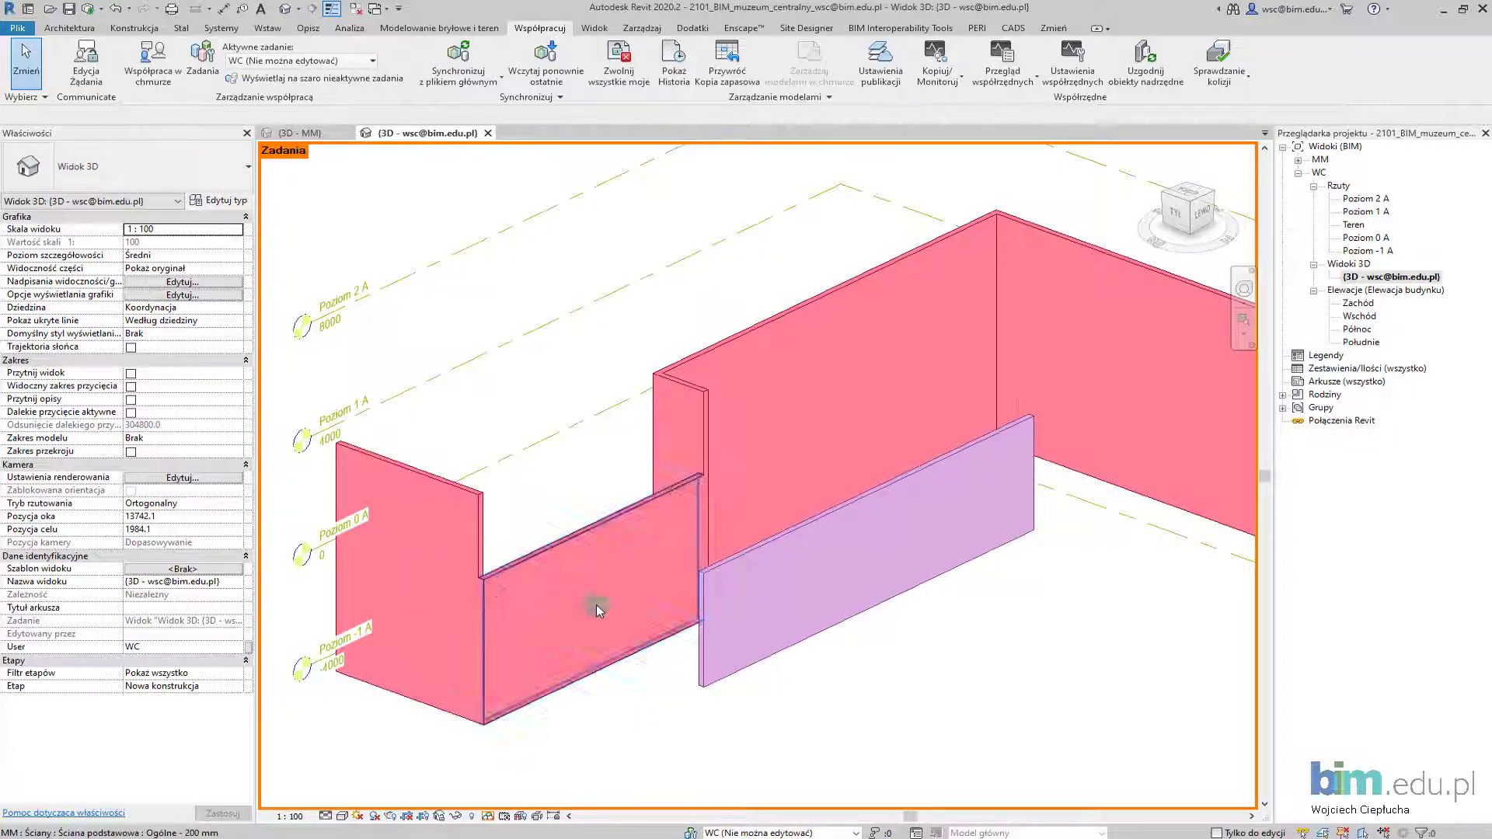
pyautogui.click(491, 816)
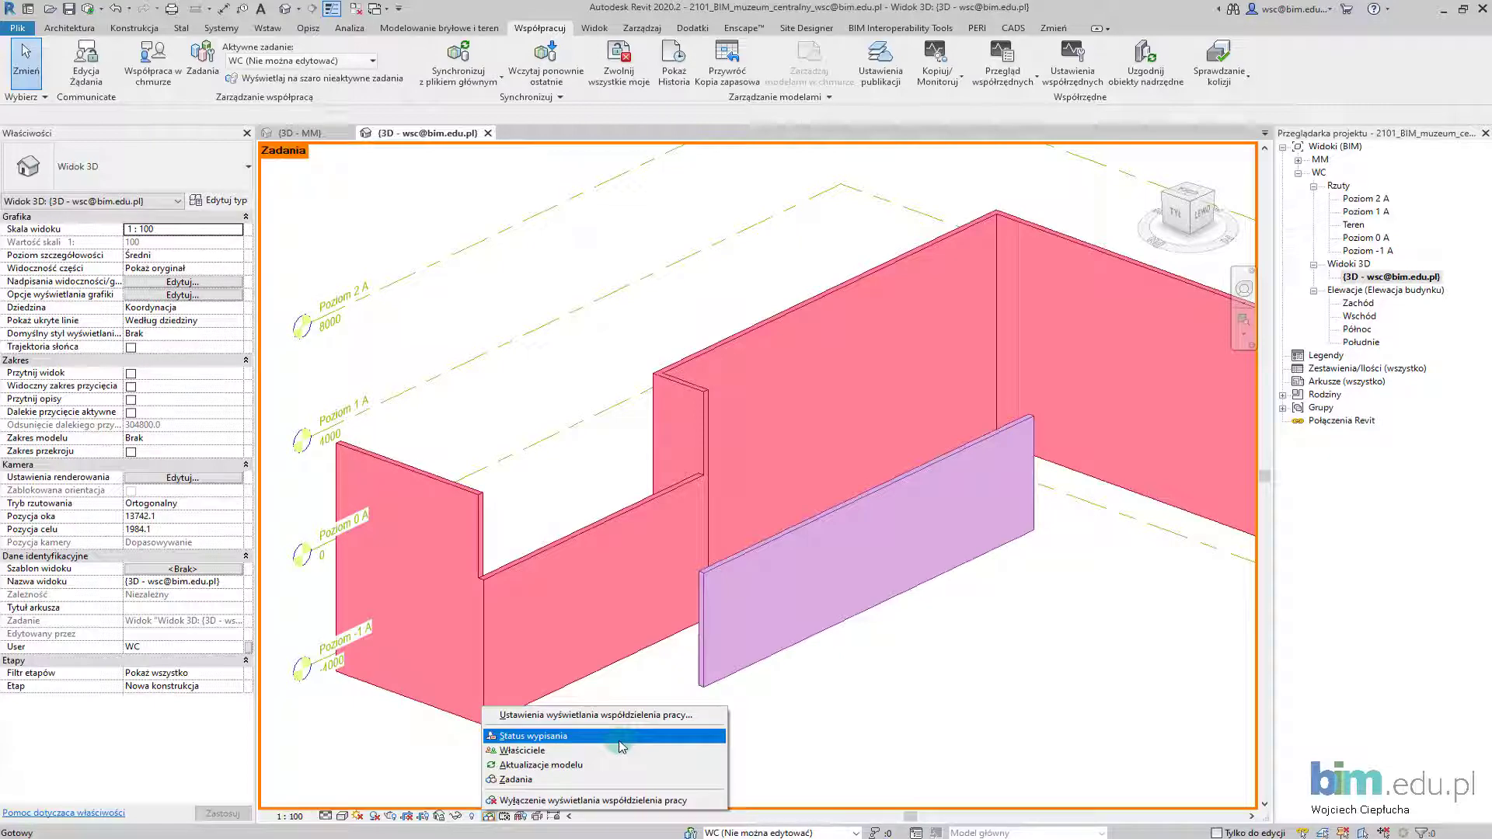
# - Review the workset colours in Worksharing Display Settings, confirming purple is Zadanie1, then cancel
pyautogui.click(702, 717)
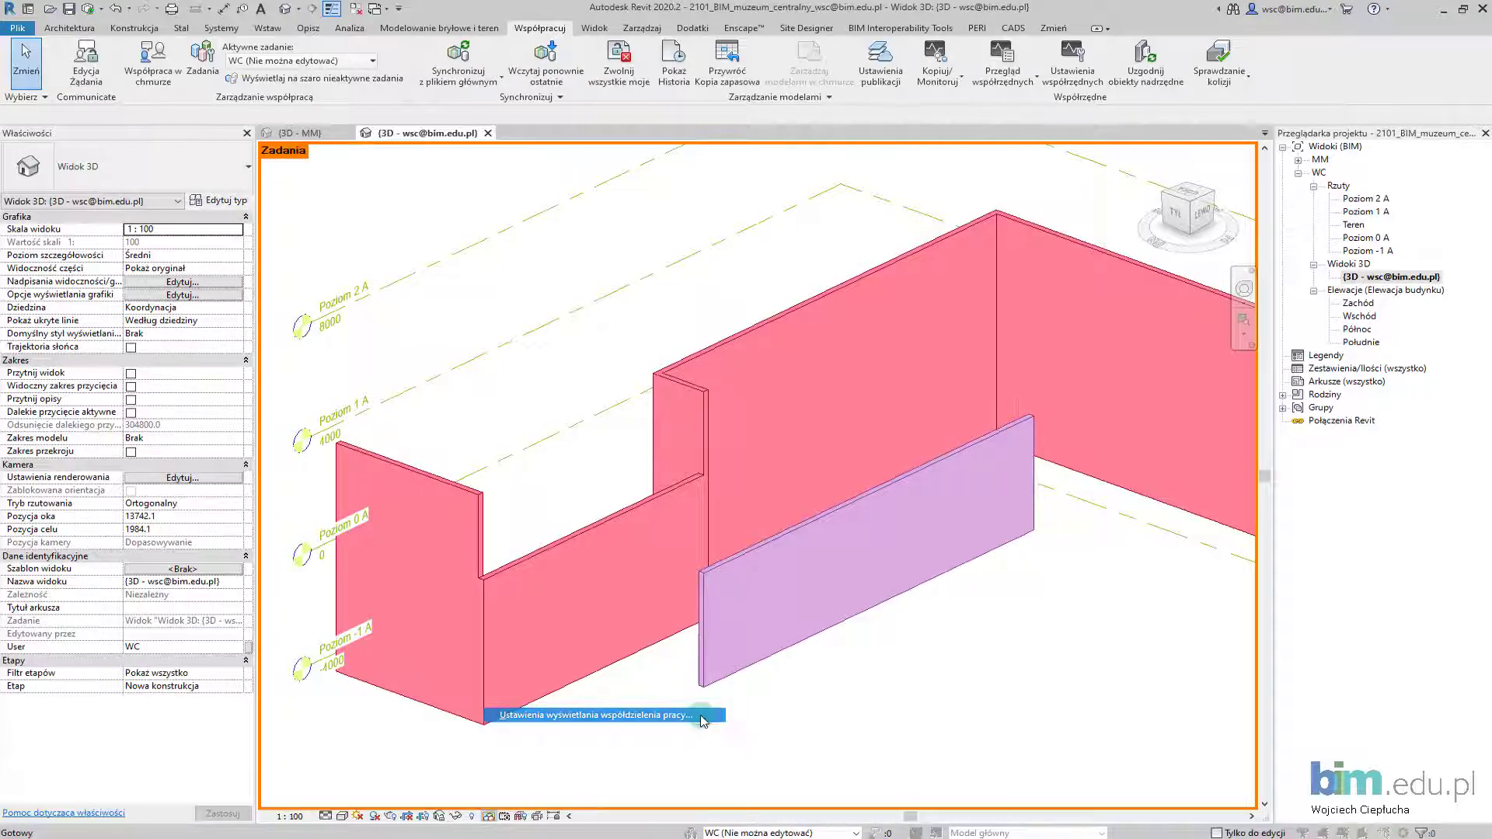
pyautogui.moveTo(1284, 167); pyautogui.dragTo(633, 175)
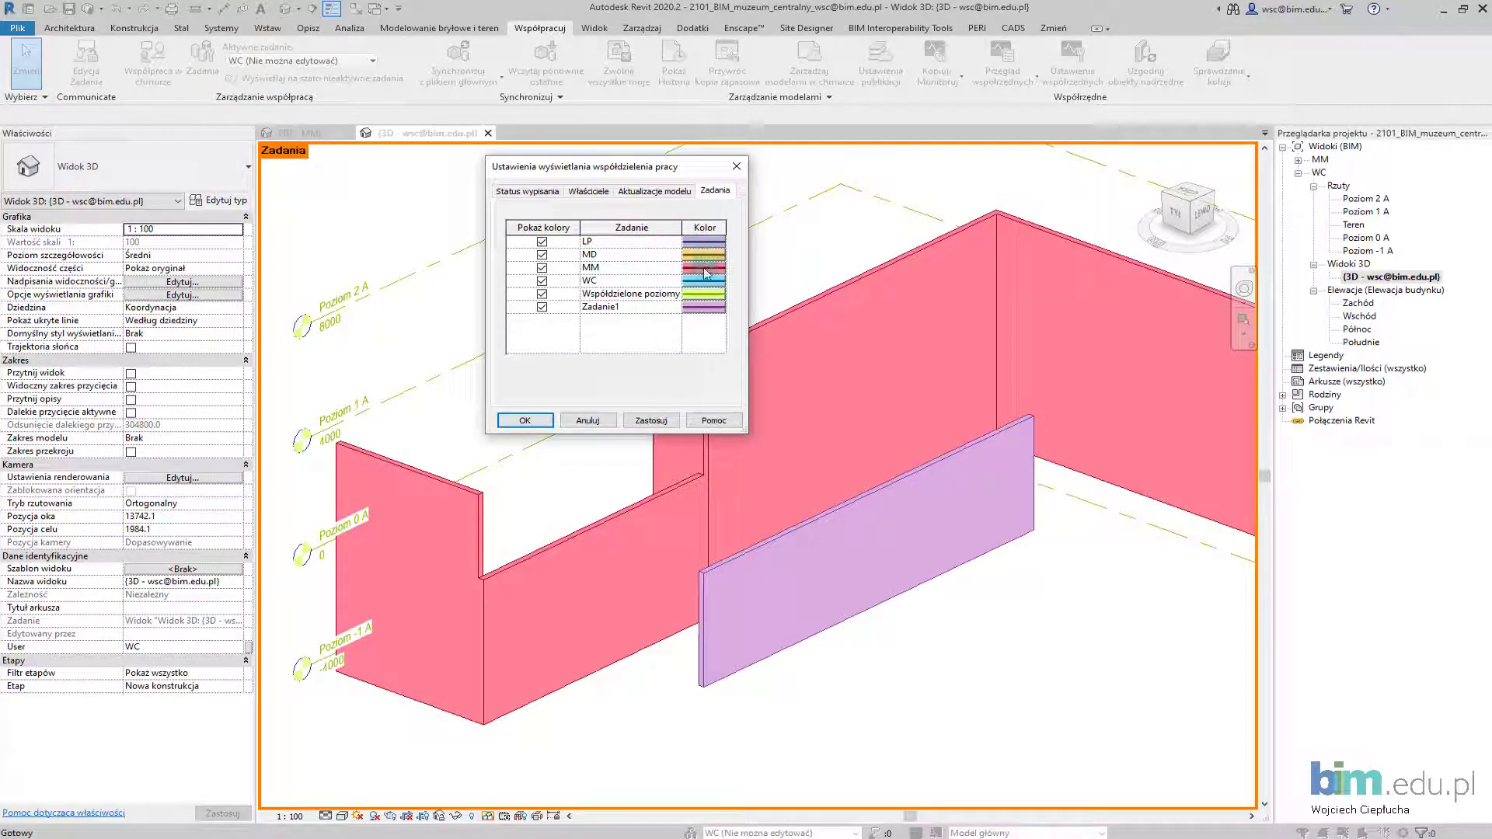
pyautogui.click(689, 310)
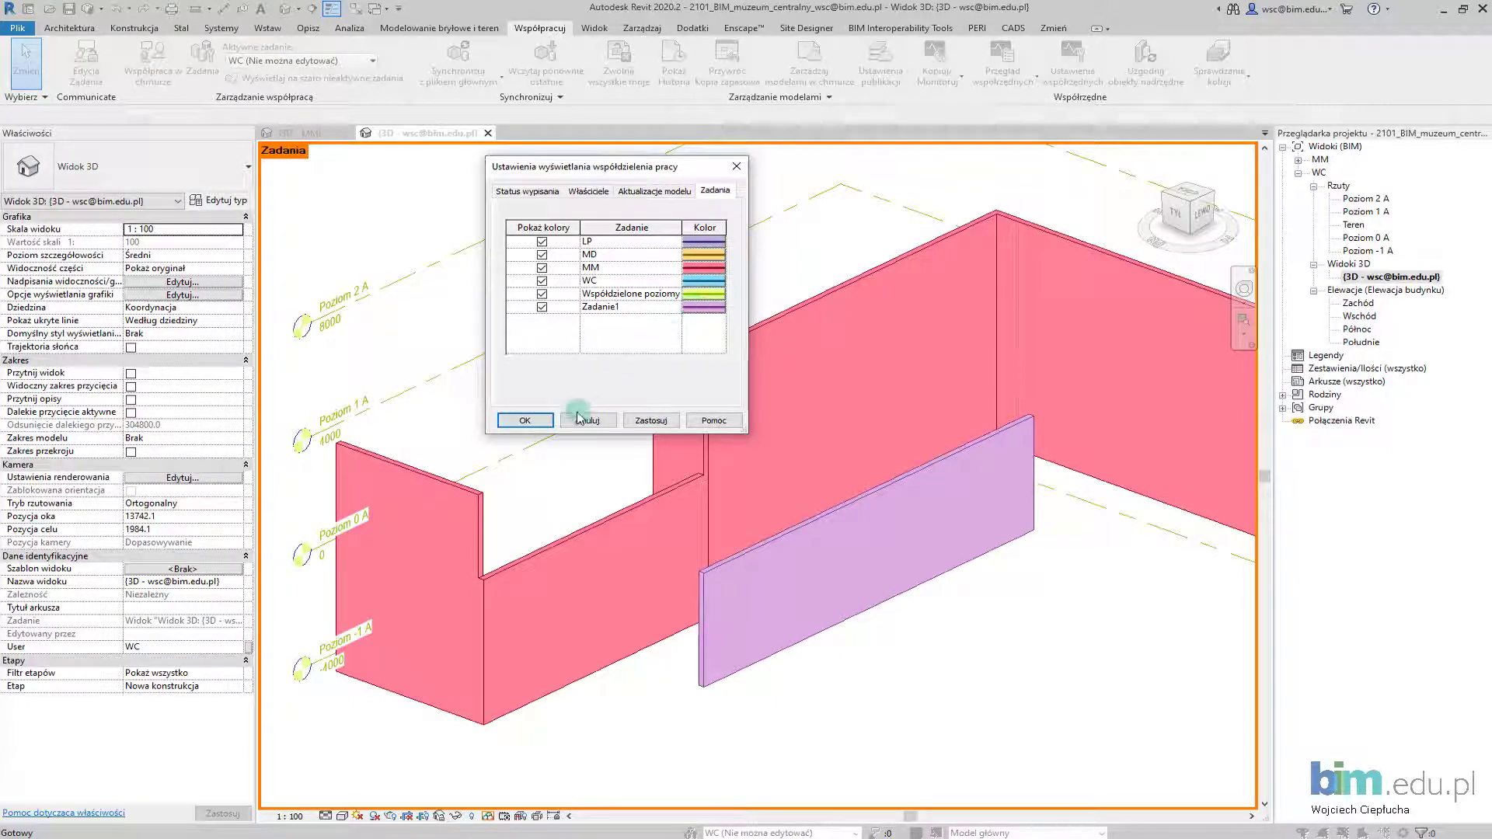
pyautogui.click(524, 420)
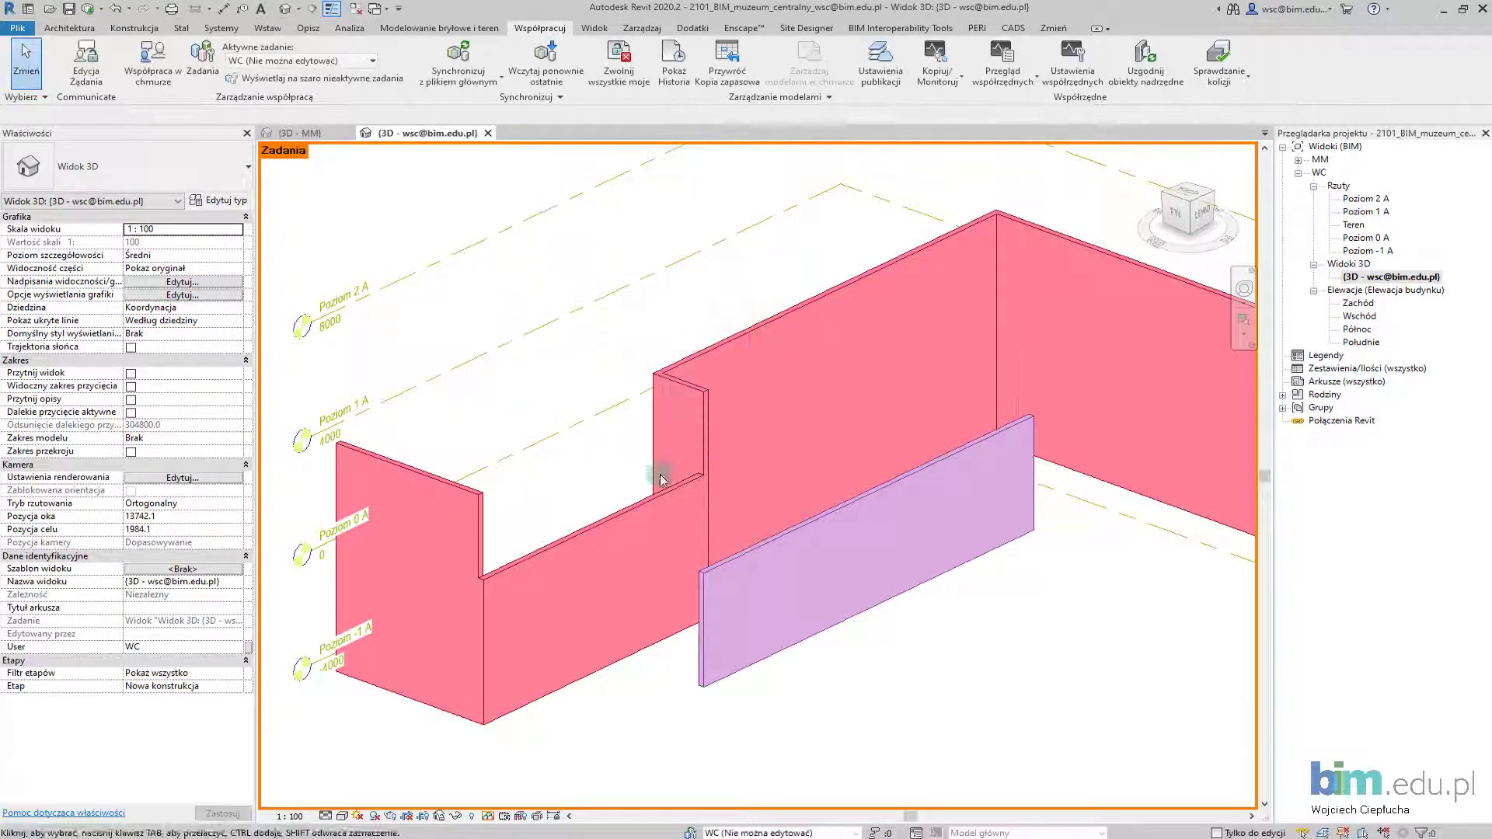
# - Reassign the purple freestanding wall to the WC workset so it shows light blue
pyautogui.click(746, 557)
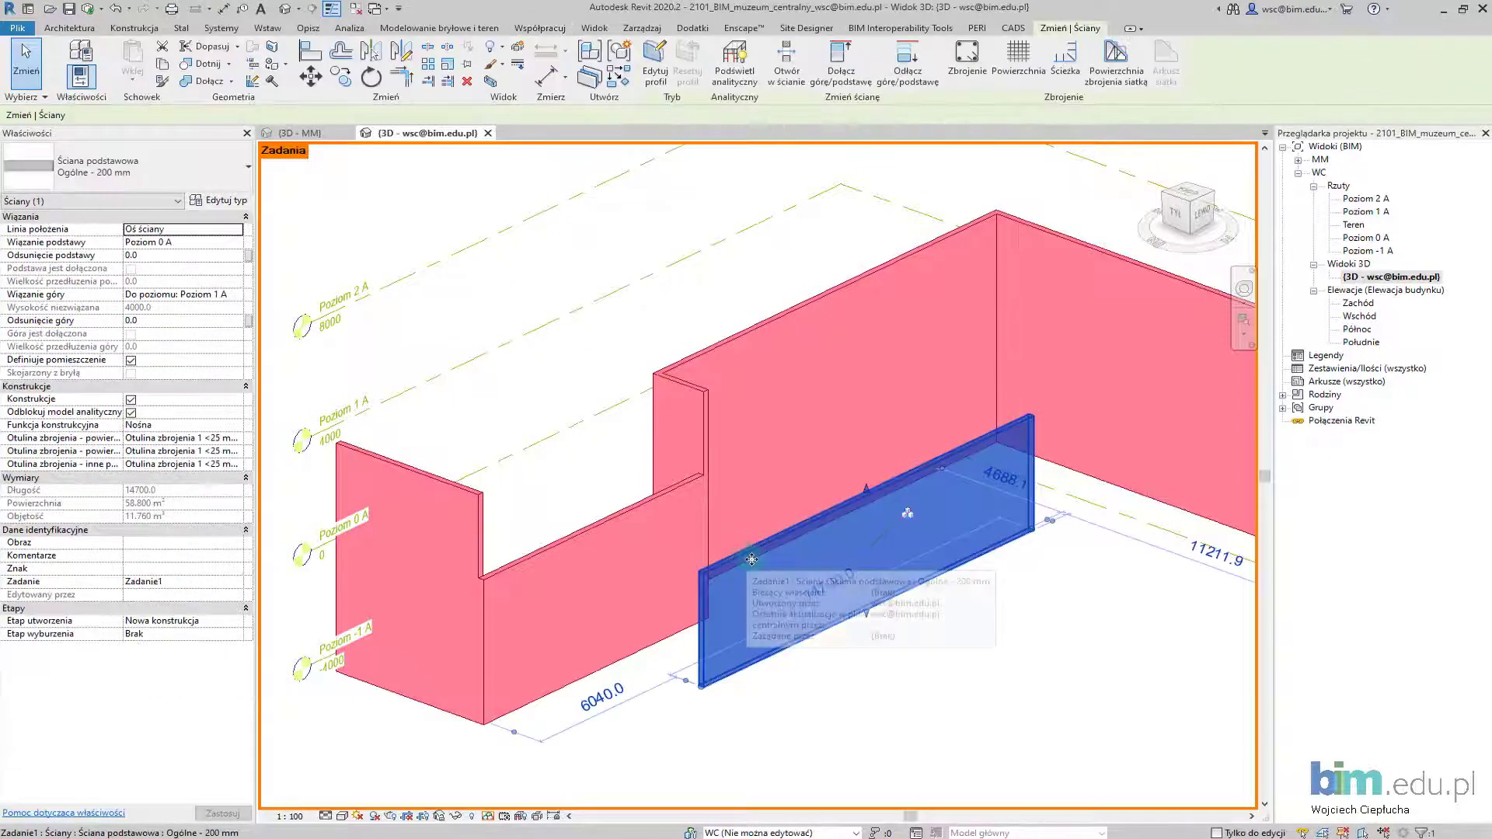
pyautogui.click(239, 586)
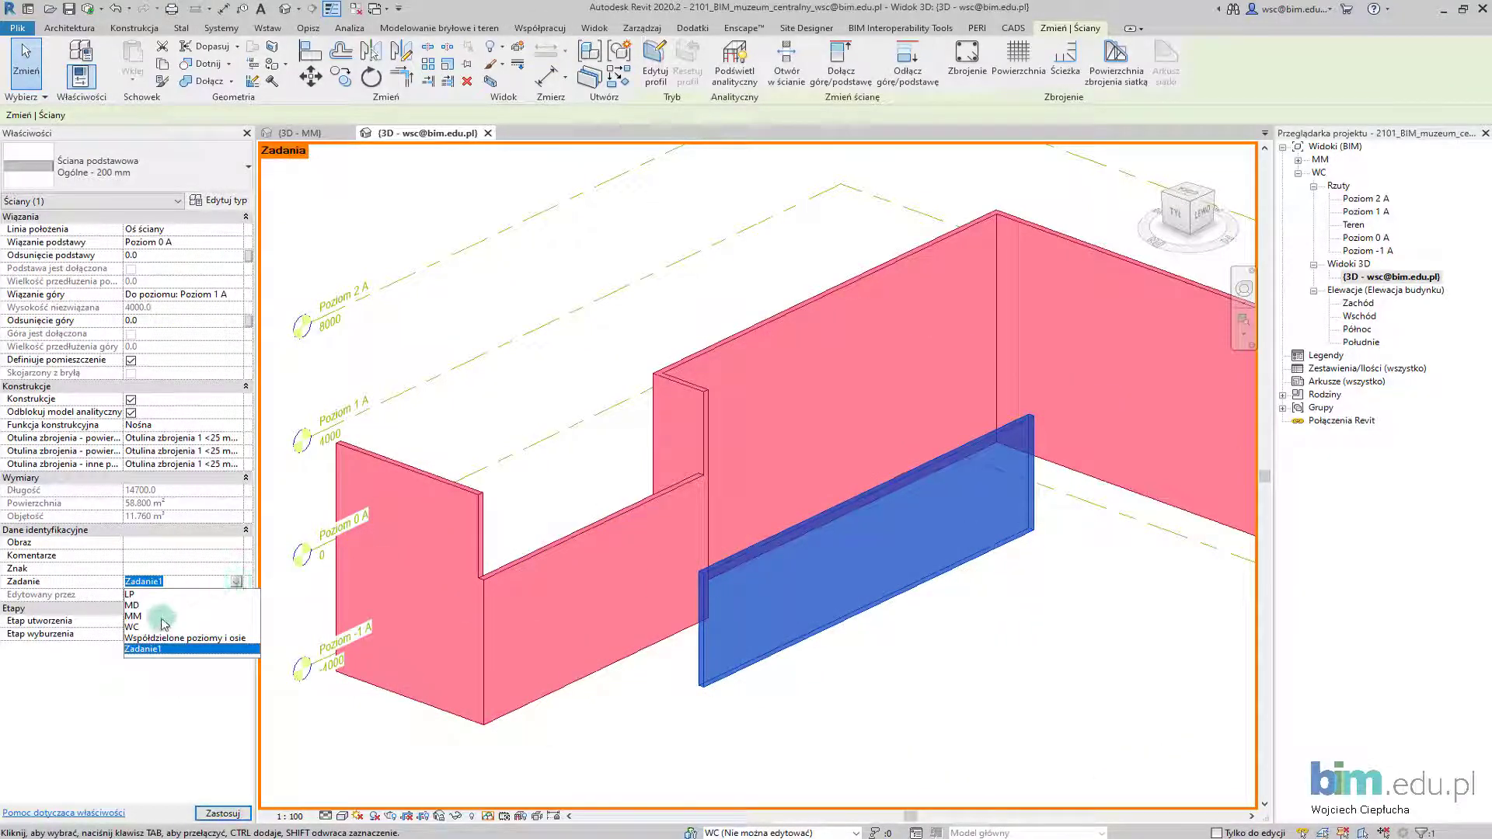
pyautogui.click(132, 627)
pyautogui.click(968, 675)
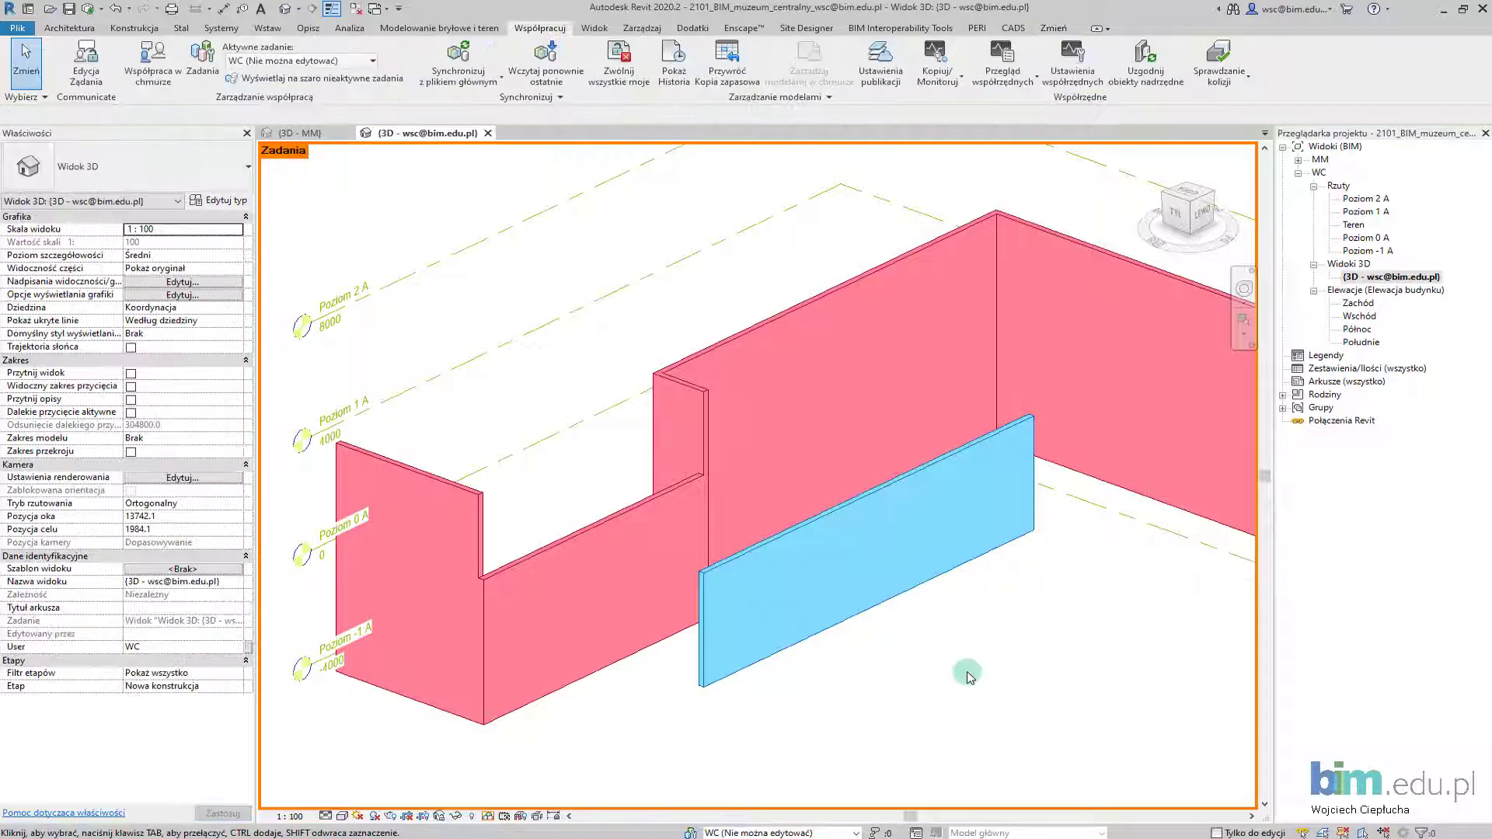
pyautogui.moveTo(964, 641)
pyautogui.mouseDown(button='middle')
pyautogui.moveTo(884, 665)
pyautogui.moveTo(1000, 523)
pyautogui.mouseUp(button='middle')
pyautogui.scroll(-2, 884, 665)
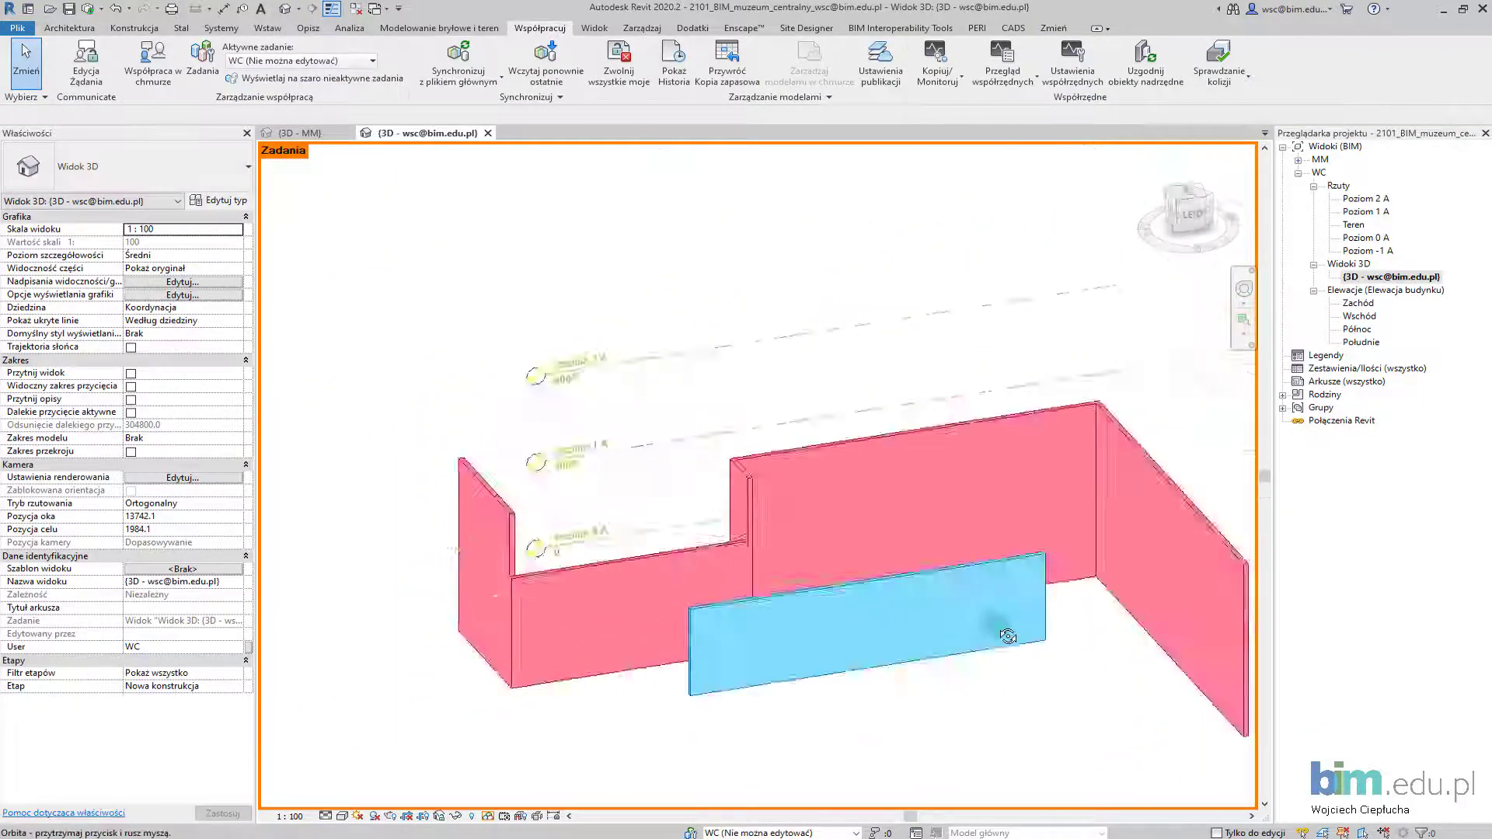
pyautogui.moveTo(983, 633)
pyautogui.keyDown('shift'); pyautogui.mouseDown(button='middle')
pyautogui.moveTo(897, 614)
pyautogui.moveTo(1039, 633)
pyautogui.moveTo(966, 643)
pyautogui.mouseUp(button='middle'); pyautogui.keyUp('shift')
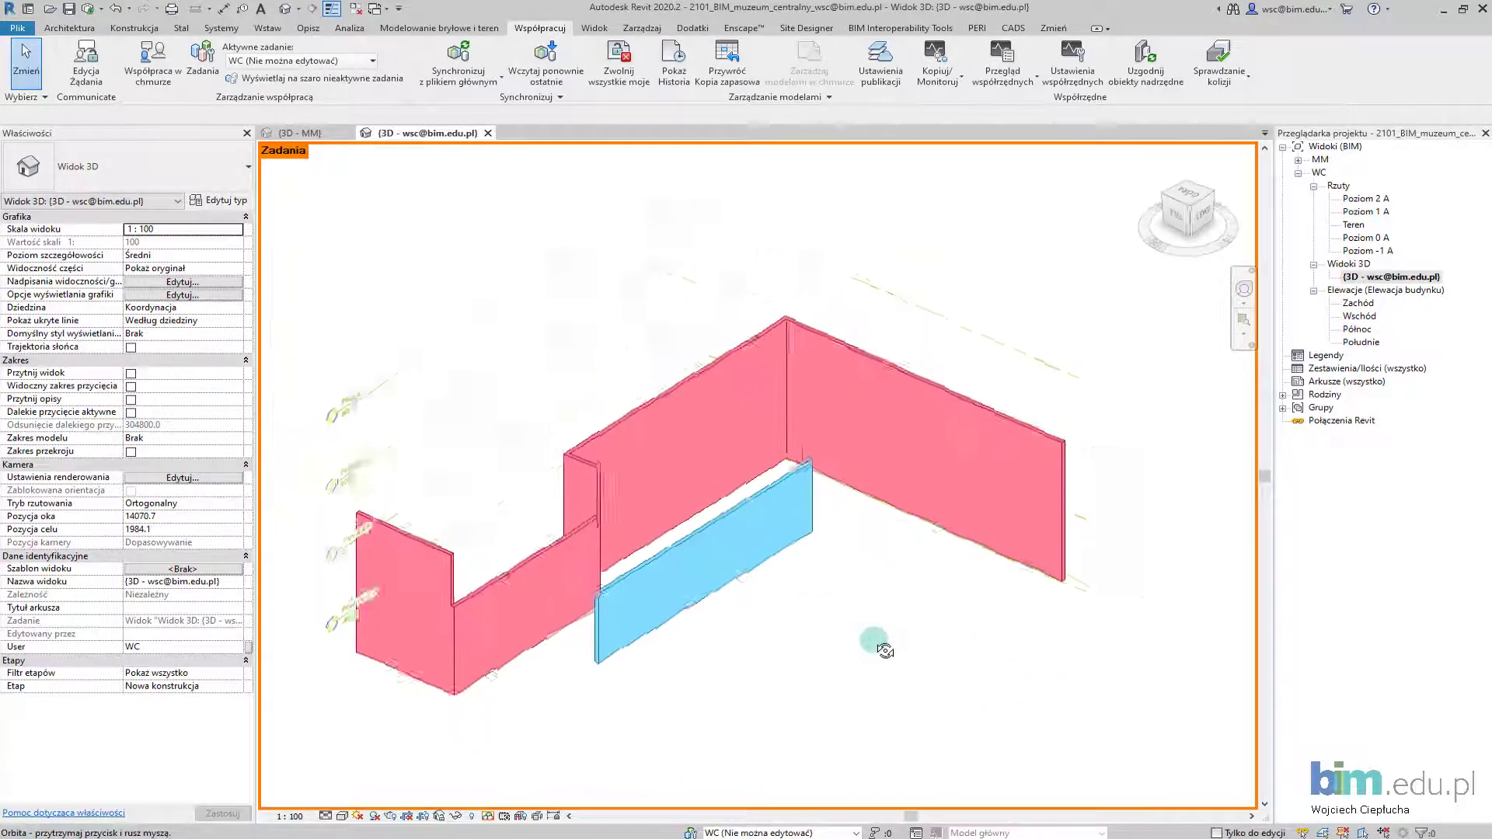
pyautogui.scroll(2, 847, 590)
pyautogui.moveTo(847, 590)
pyautogui.keyDown('shift'); pyautogui.mouseDown(button='middle')
pyautogui.moveTo(849, 609)
pyautogui.moveTo(759, 606)
pyautogui.mouseUp(button='middle'); pyautogui.keyUp('shift')
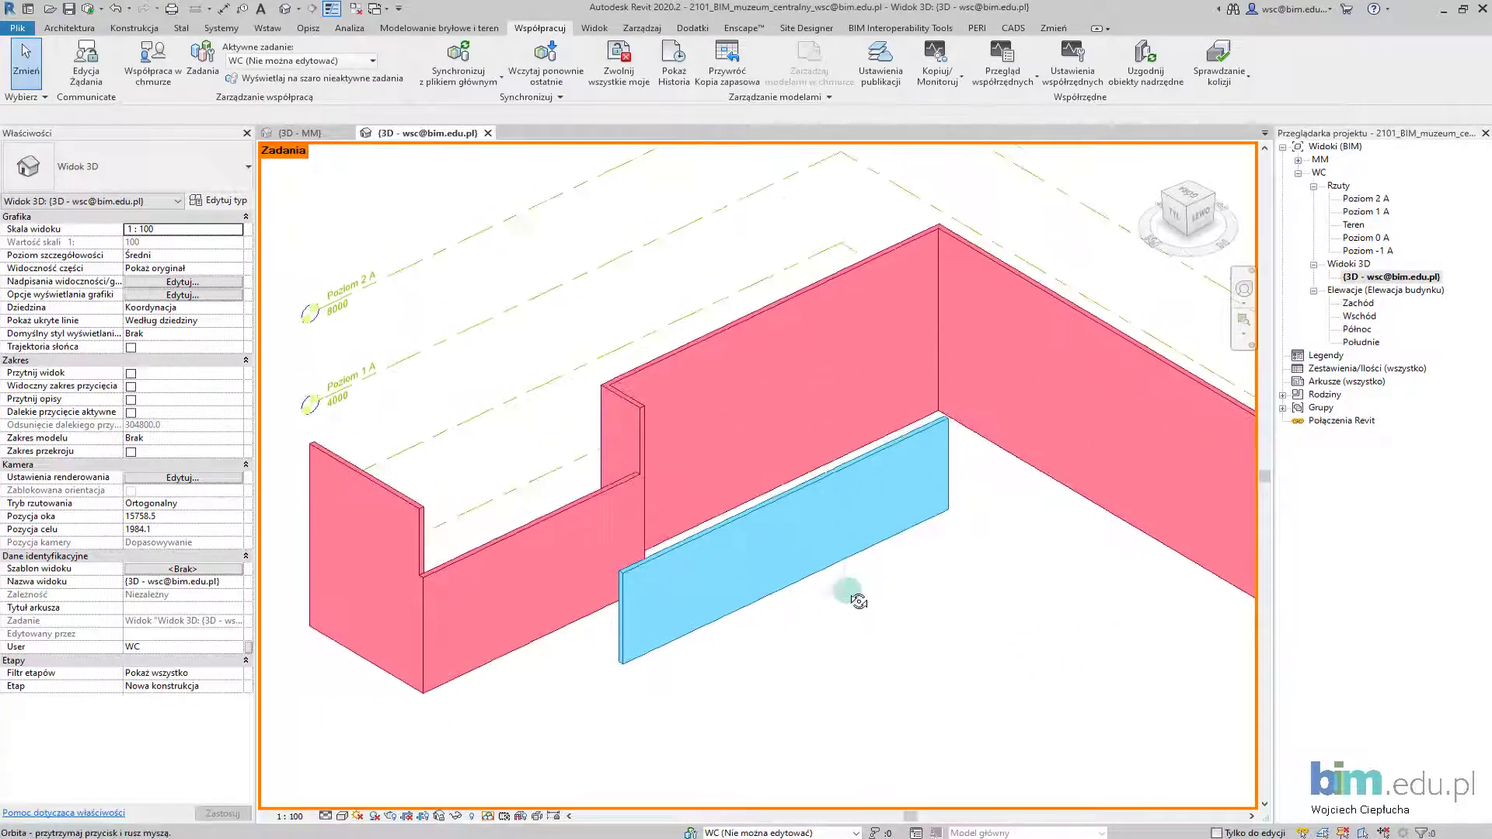
pyautogui.scroll(-2, 851, 397)
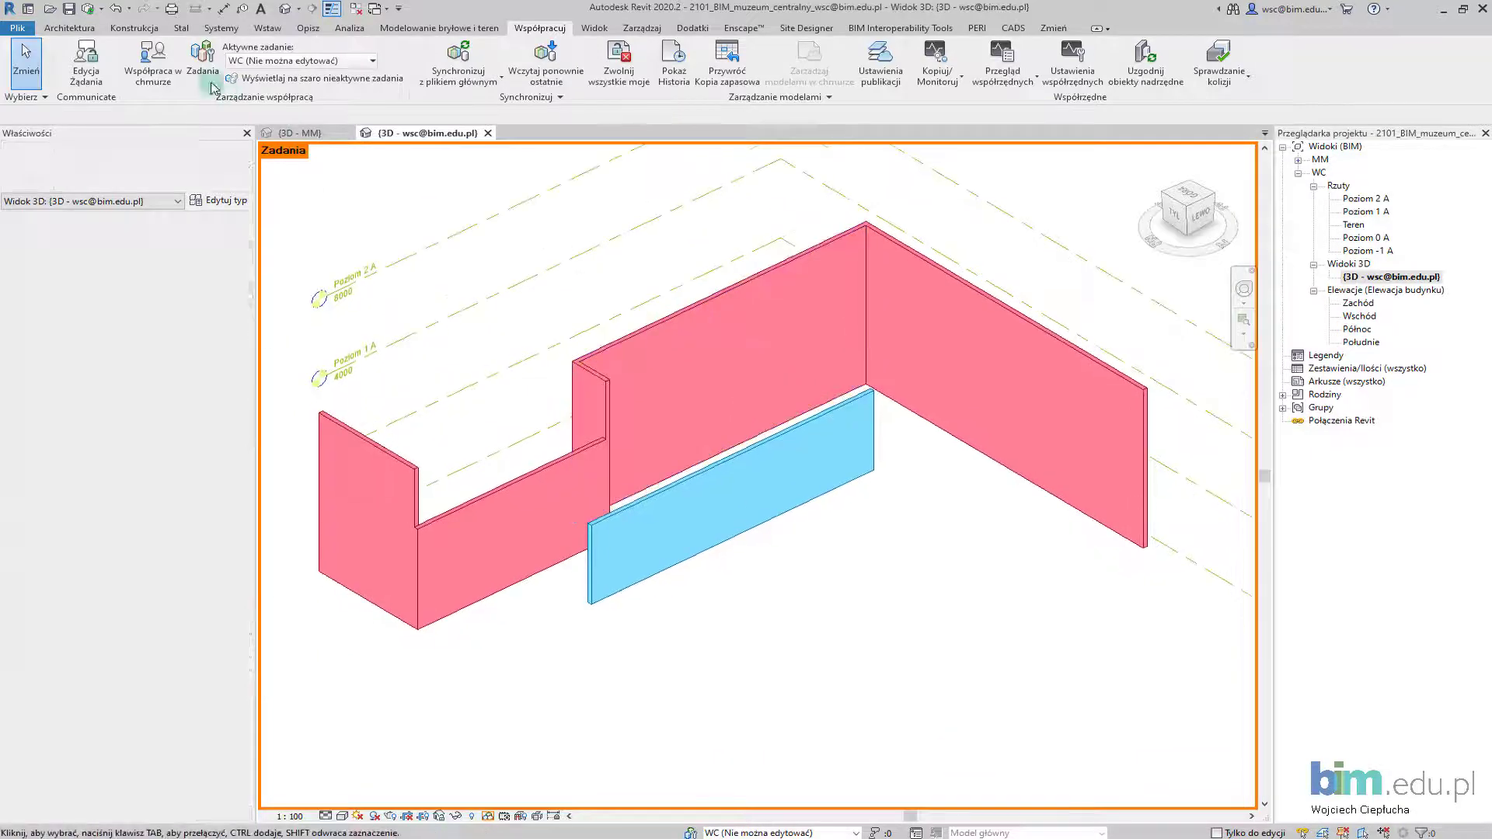
# - Draw a rectangle of four Wall: Structural walls in front of the existing walls
pyautogui.click(69, 27)
pyautogui.click(77, 80)
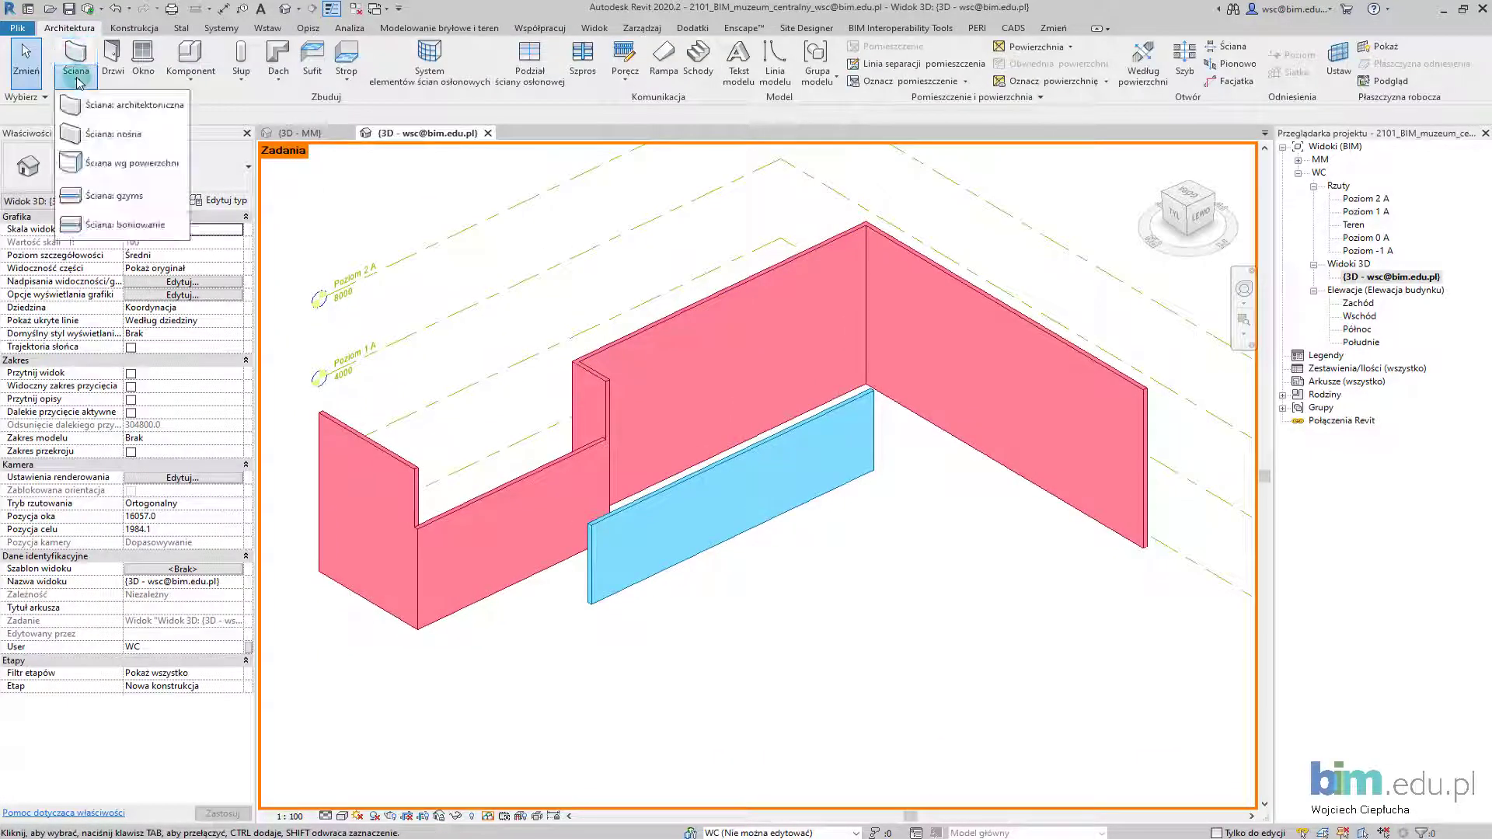
pyautogui.click(109, 102)
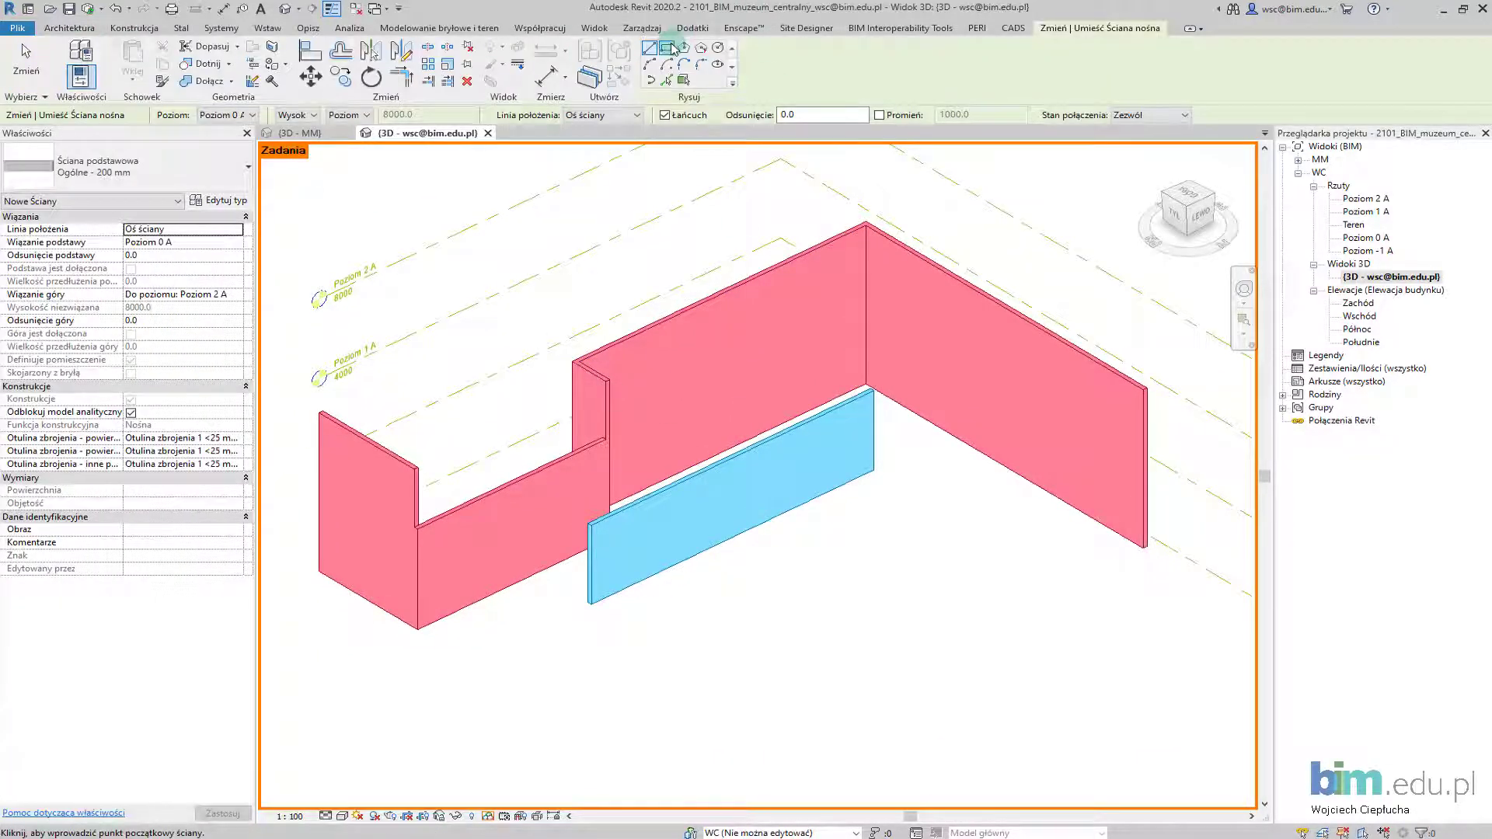
pyautogui.click(667, 48)
pyautogui.click(788, 608)
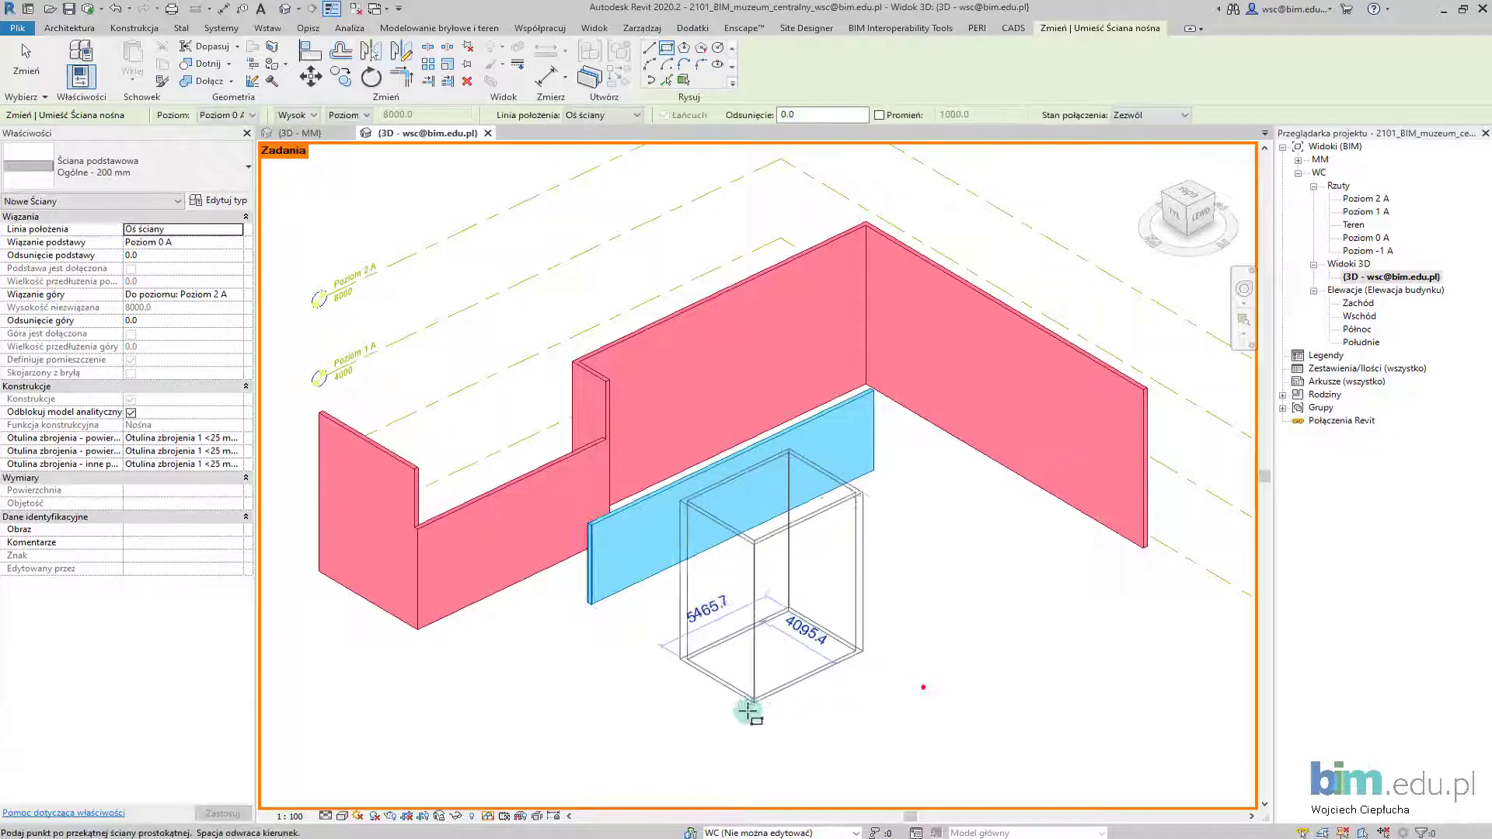
pyautogui.click(759, 717)
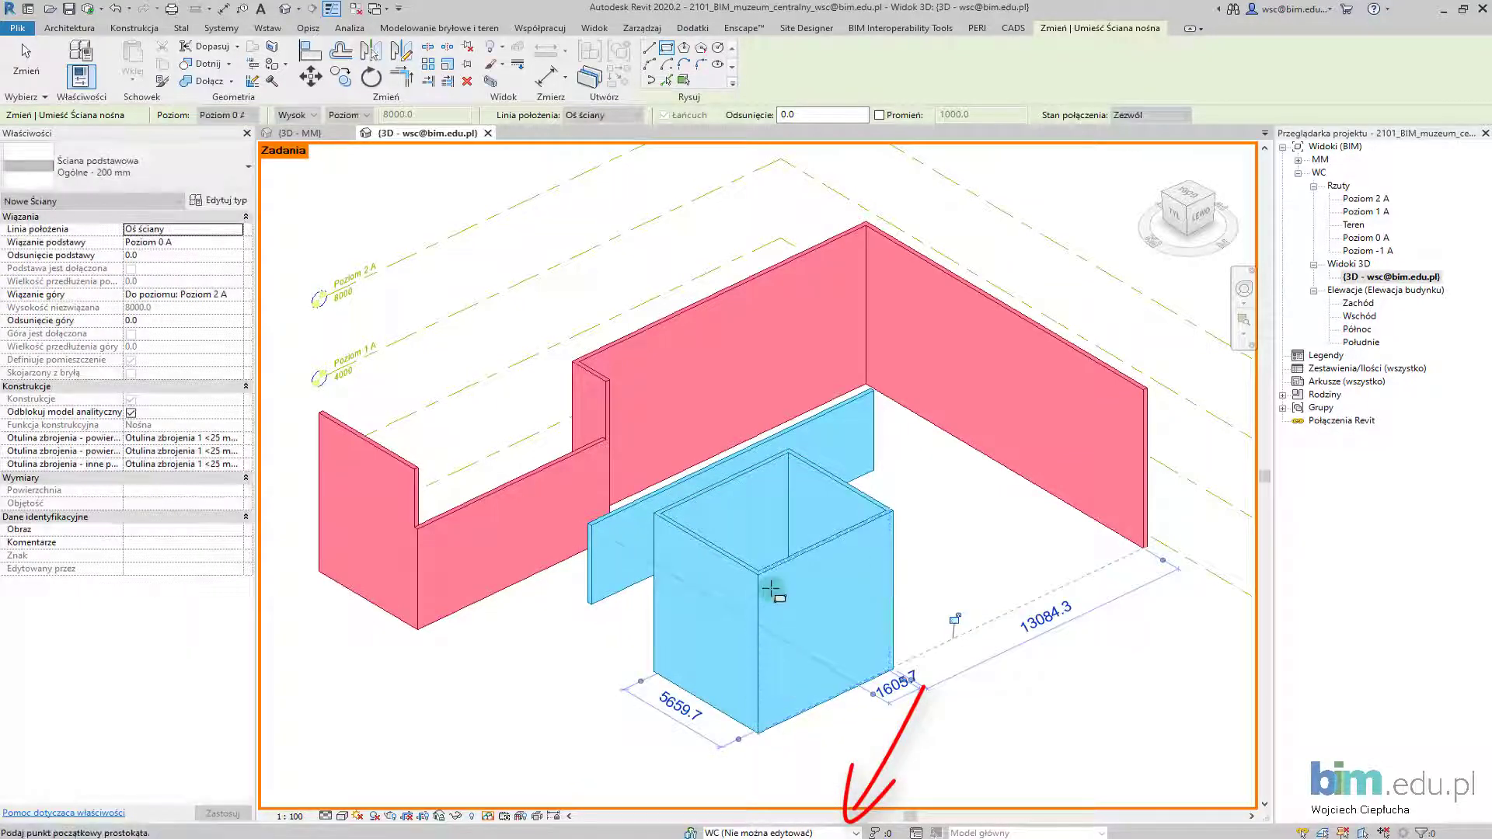
pyautogui.scroll(1, 945, 598)
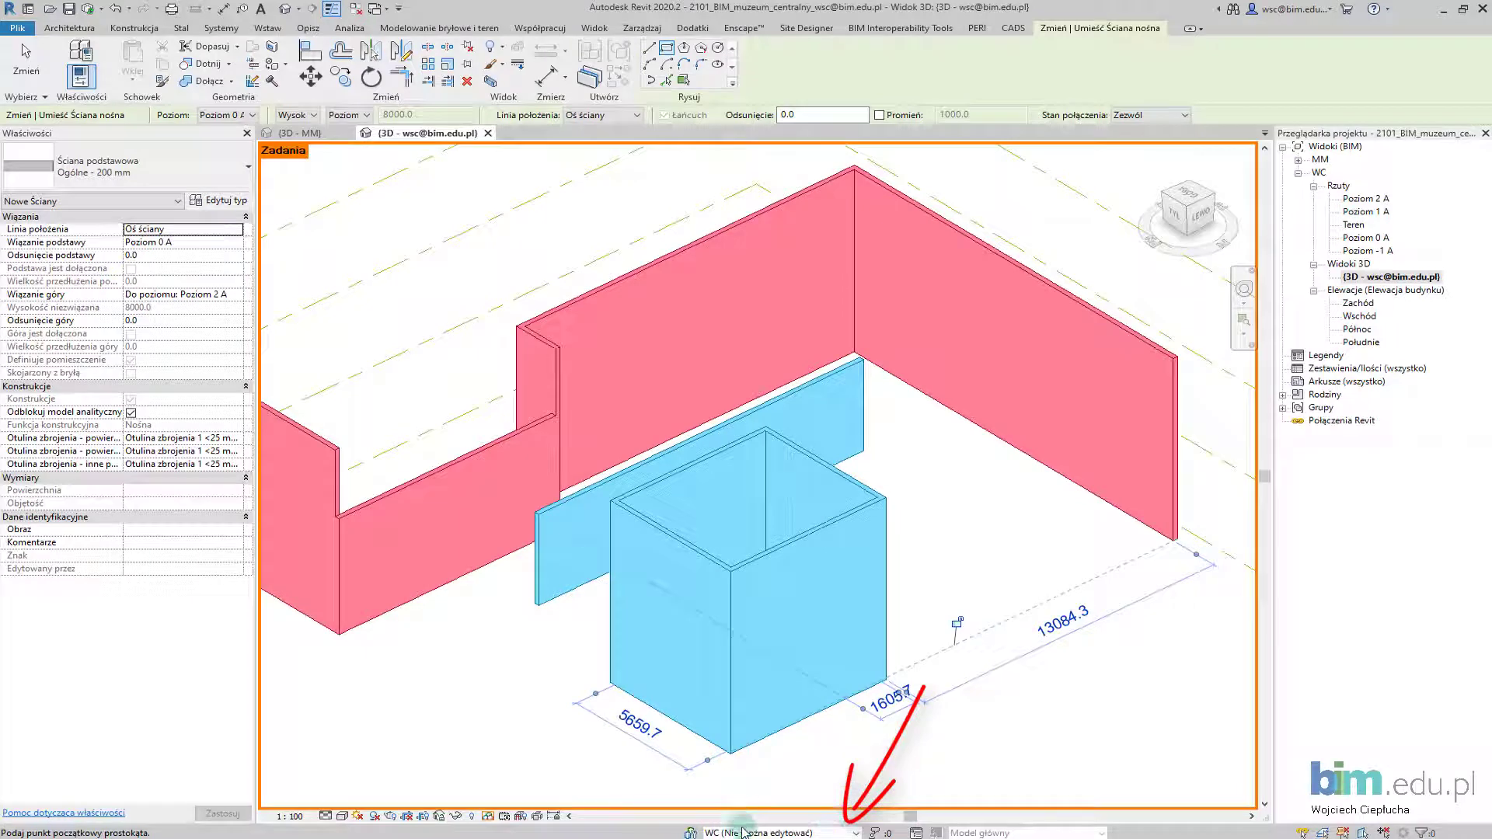
pyautogui.scroll(-2, 748, 542)
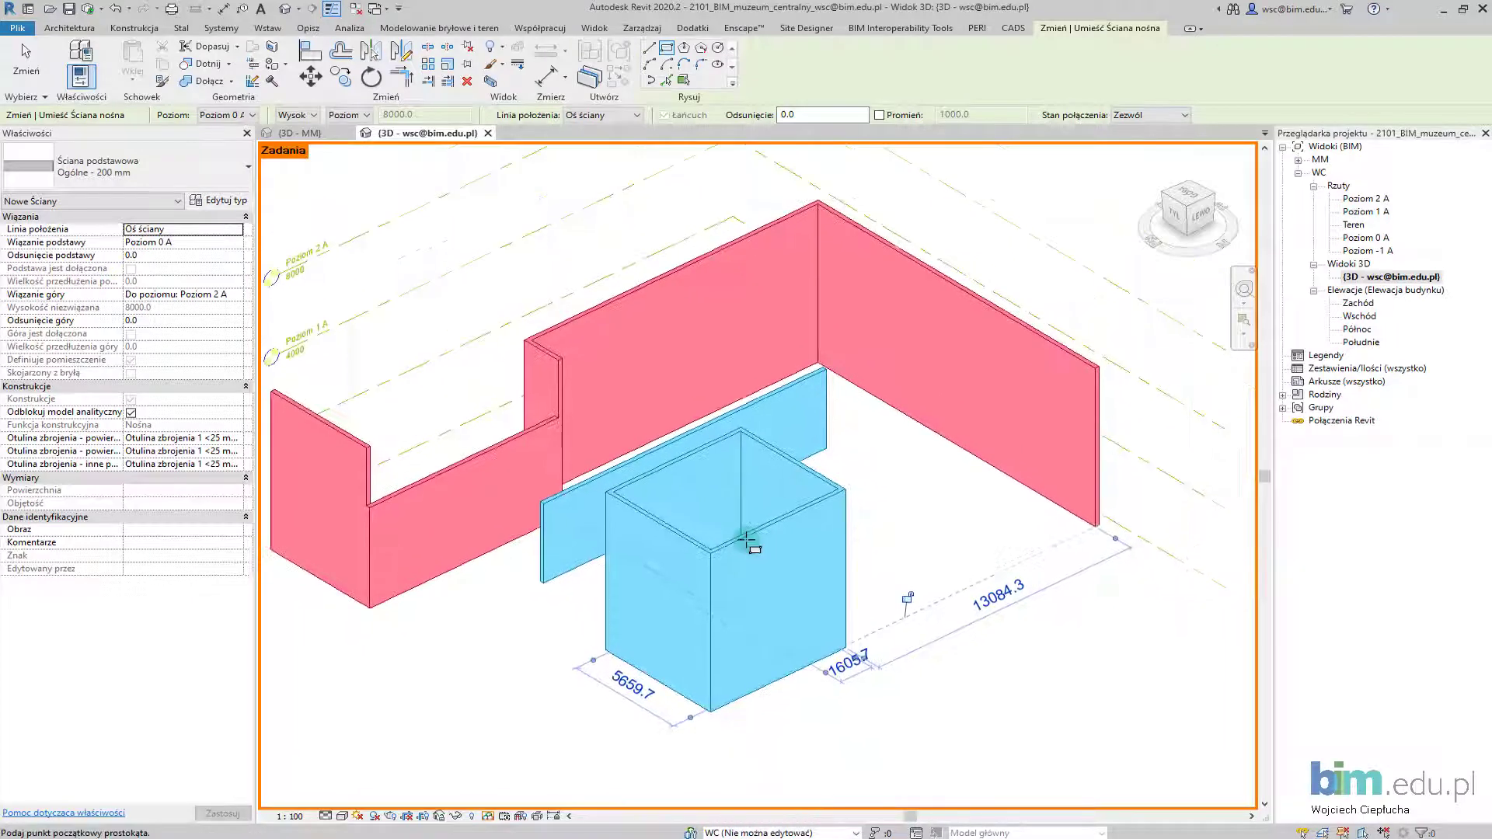
pyautogui.moveTo(748, 542)
pyautogui.keyDown('shift'); pyautogui.mouseDown(button='middle')
pyautogui.moveTo(659, 516)
pyautogui.moveTo(710, 510)
pyautogui.moveTo(1313, 206)
pyautogui.mouseUp(button='middle'); pyautogui.keyUp('shift')
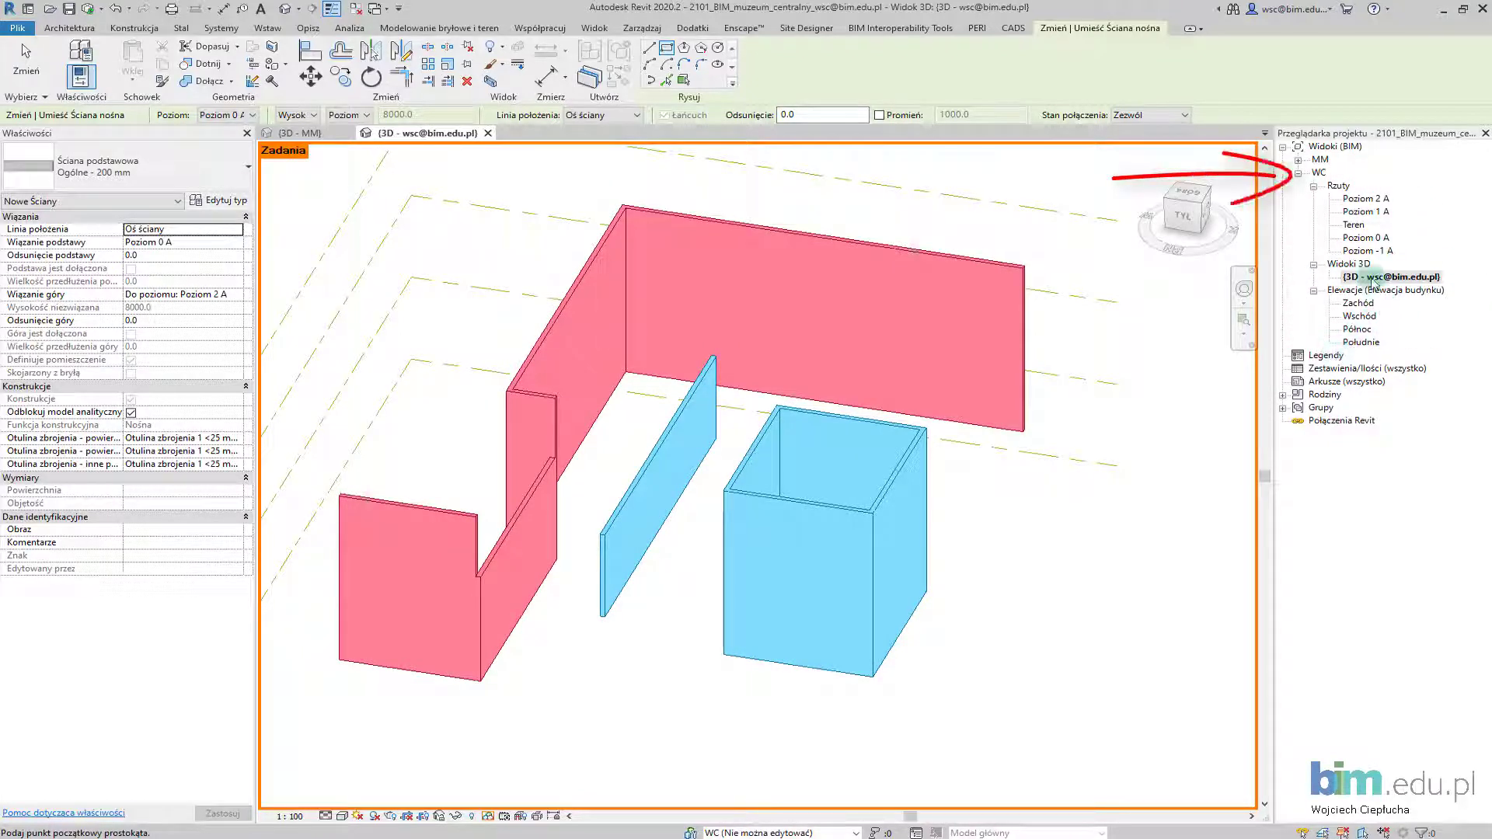
# - Exit the Wall tool and inspect the colour-coded MM and WC walls in 3D
pyautogui.moveTo(988, 533)
pyautogui.keyDown('shift'); pyautogui.mouseDown(button='middle')
pyautogui.moveTo(976, 520)
pyautogui.moveTo(1019, 527)
pyautogui.moveTo(985, 423)
pyautogui.moveTo(739, 523)
pyautogui.moveTo(823, 493)
pyautogui.moveTo(887, 404)
pyautogui.moveTo(699, 435)
pyautogui.moveTo(676, 459)
pyautogui.moveTo(731, 447)
pyautogui.moveTo(845, 319)
pyautogui.moveTo(846, 427)
pyautogui.moveTo(746, 411)
pyautogui.moveTo(736, 392)
pyautogui.mouseUp(button='middle'); pyautogui.keyUp('shift')
pyautogui.press('Escape')
pyautogui.scroll(1, 1002, 528)
pyautogui.scroll(1, 736, 392)
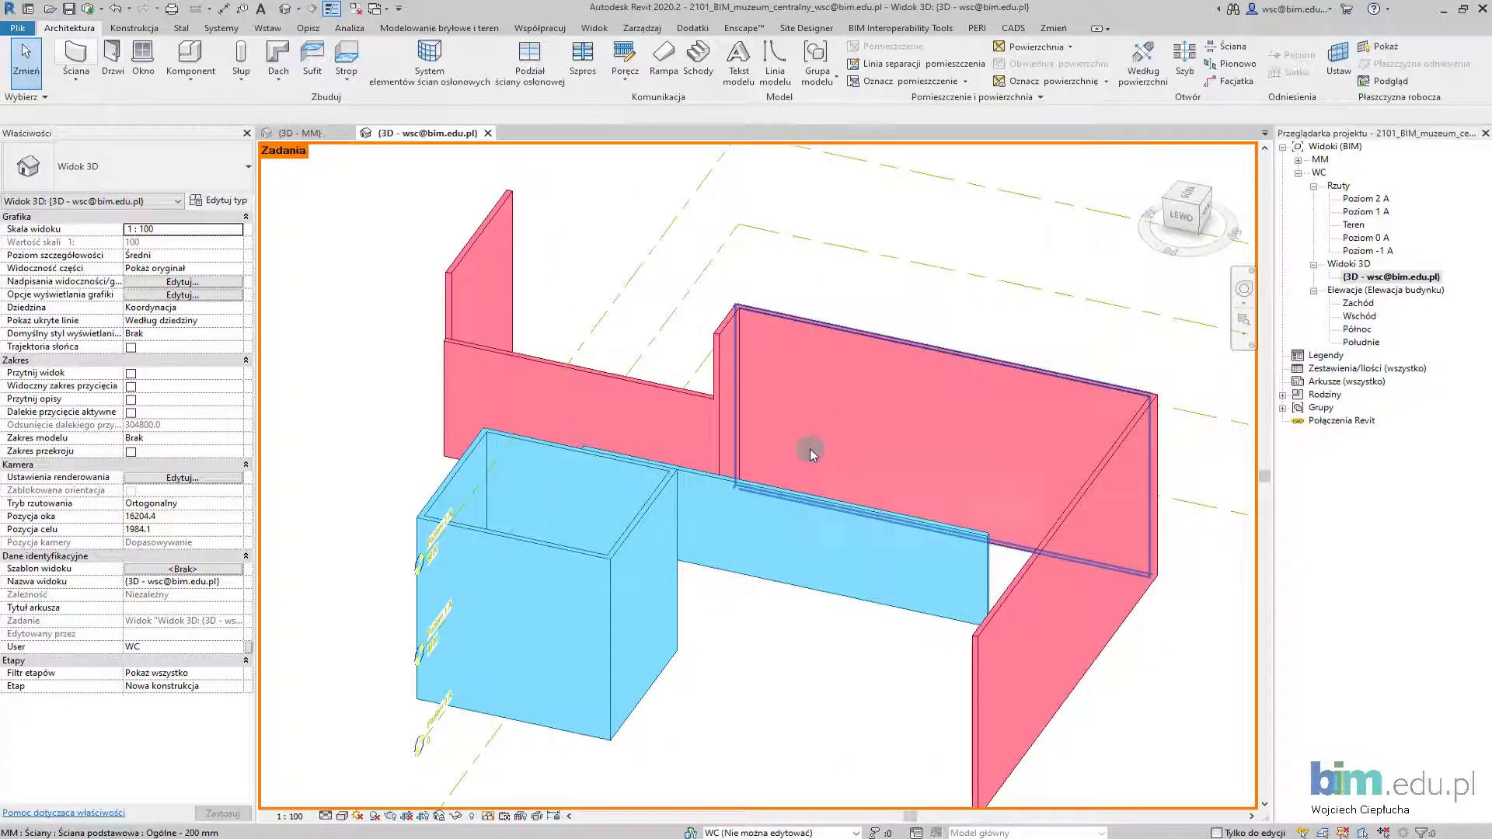